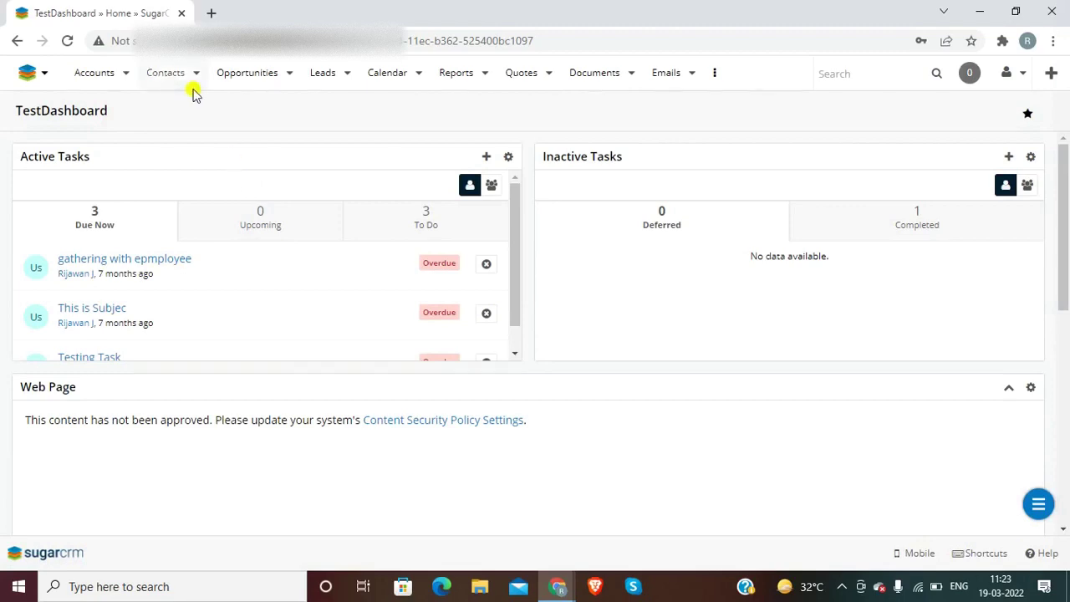
Open a blank lead form in the Leads module to view its fields.
click(166, 72)
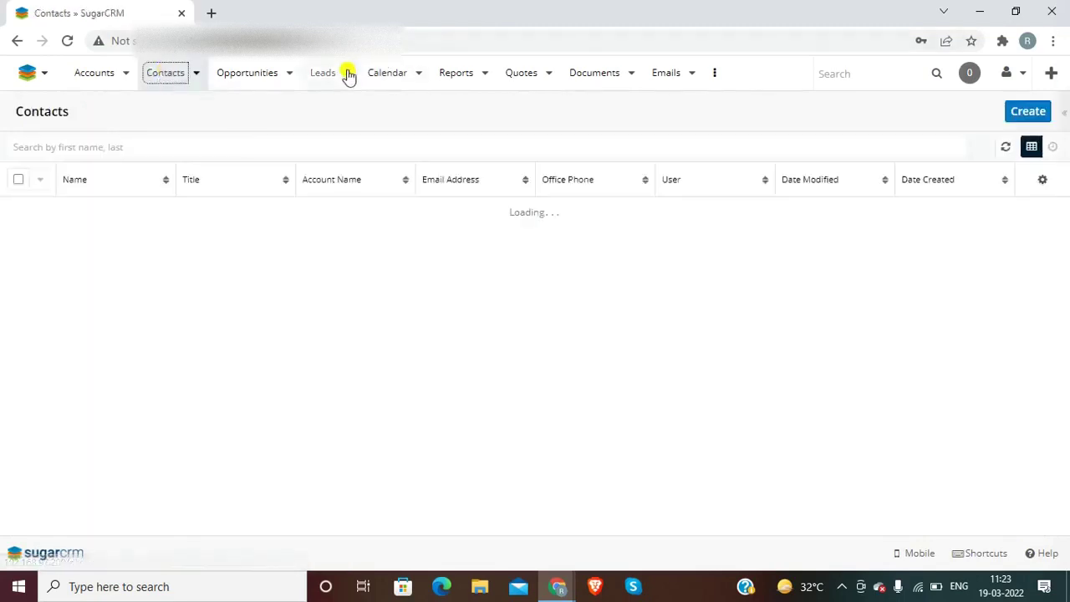
click(320, 74)
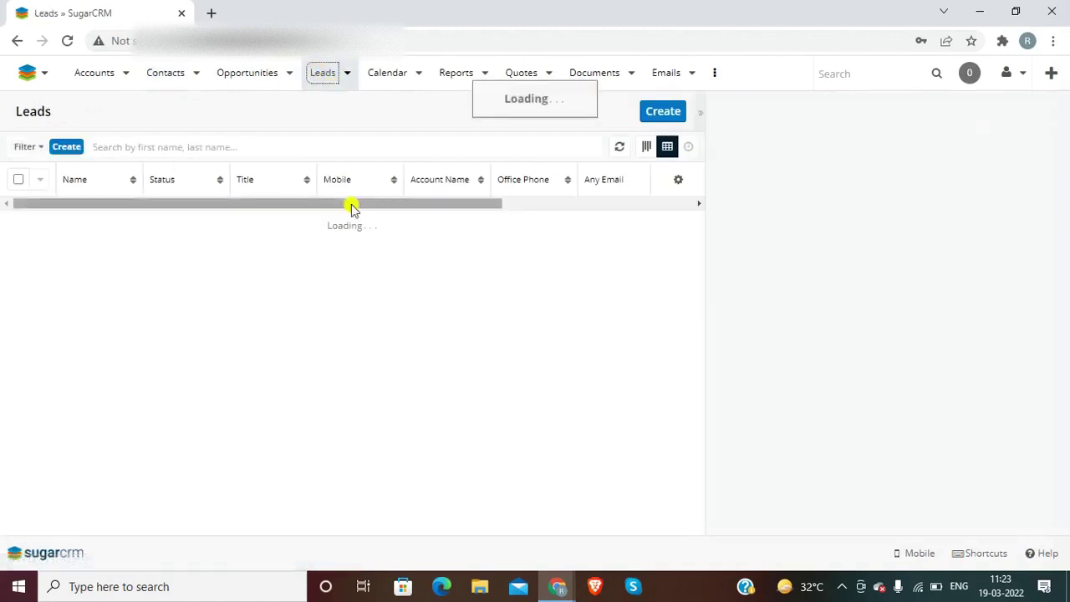
click(664, 113)
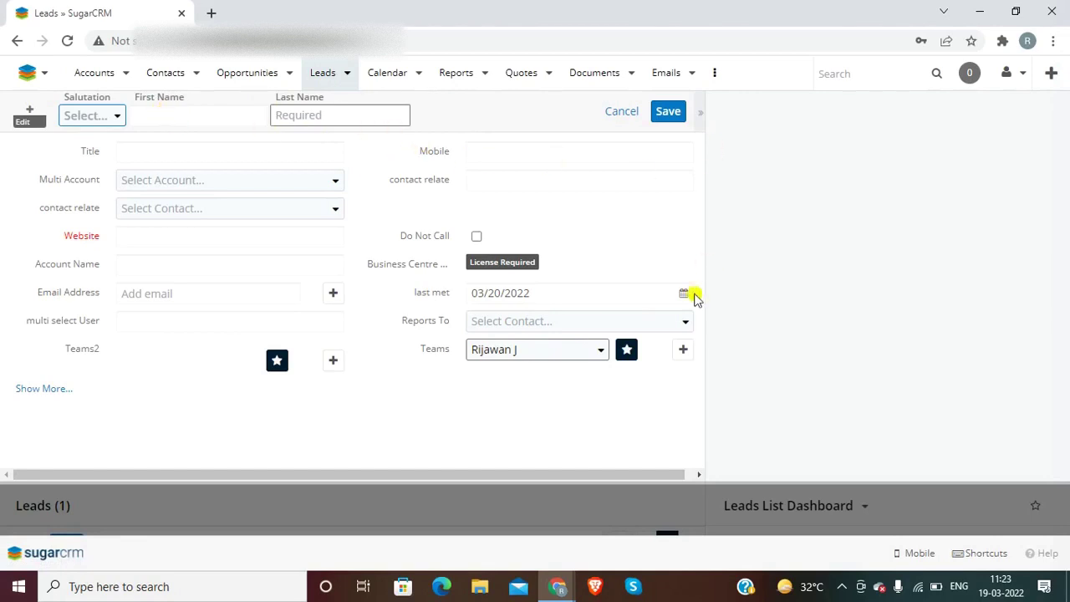
Go to the administration Studio, discarding the unsaved lead.
key(ctrl+shift+space)
text(stud)
key(Return)
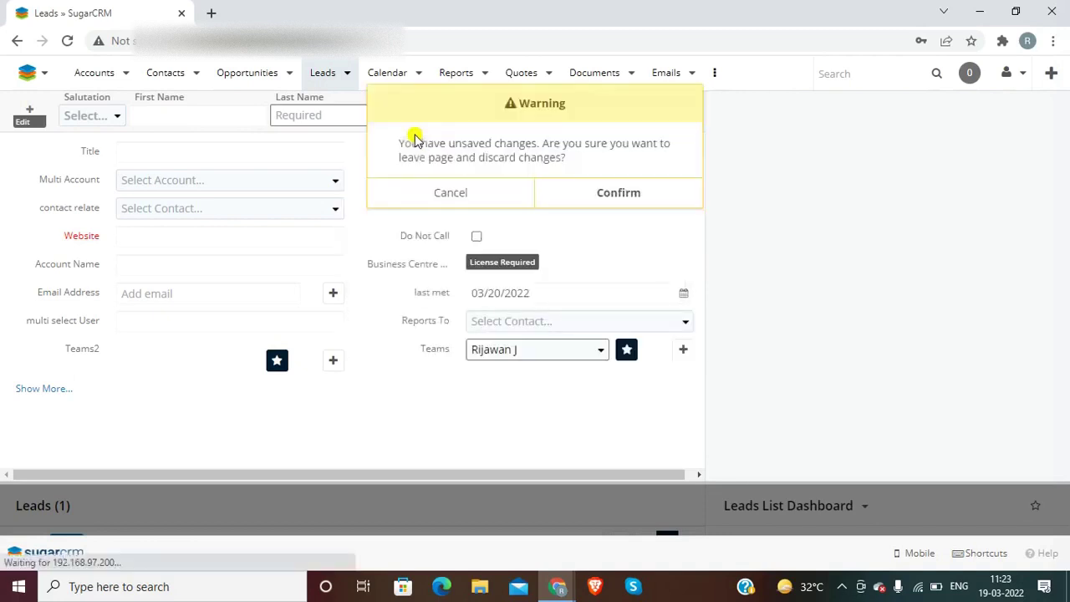
click(586, 192)
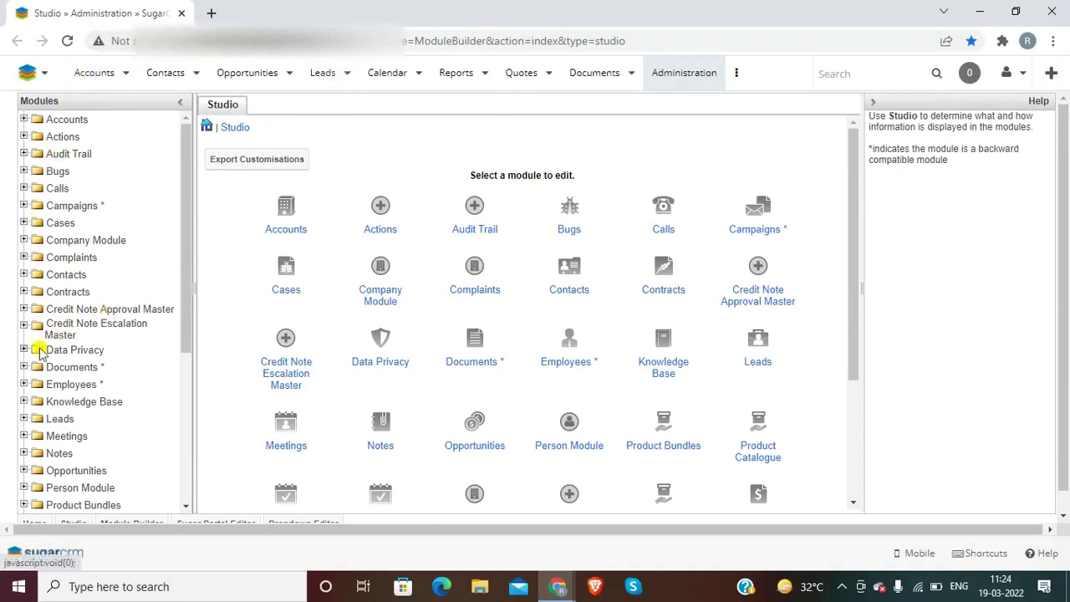
Open the Leads module in a second browser tab and display the Leads field list in Studio.
middle_click(318, 77)
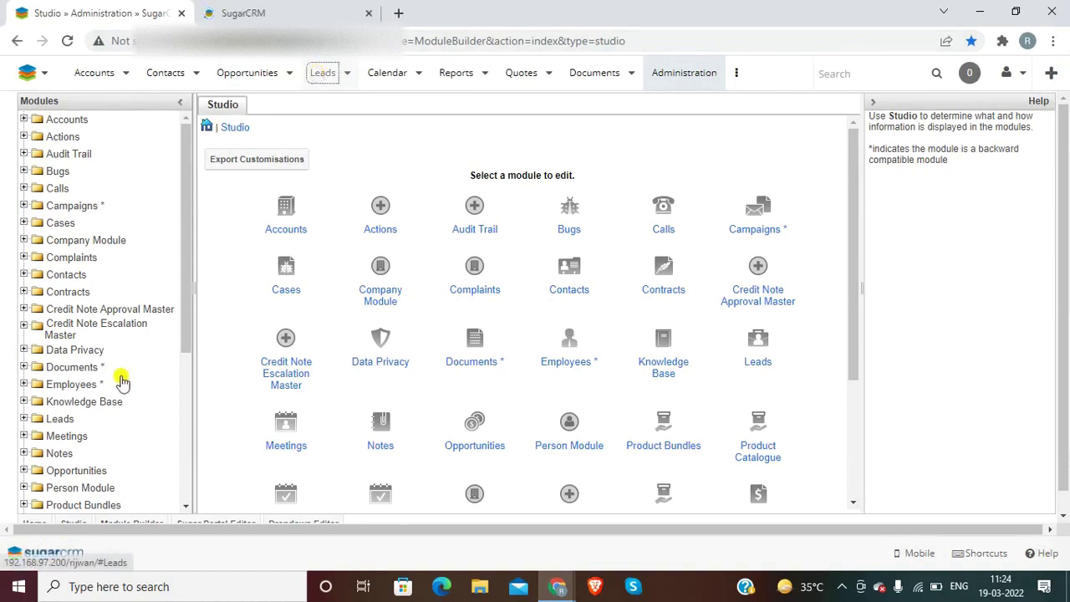
click(24, 419)
click(60, 455)
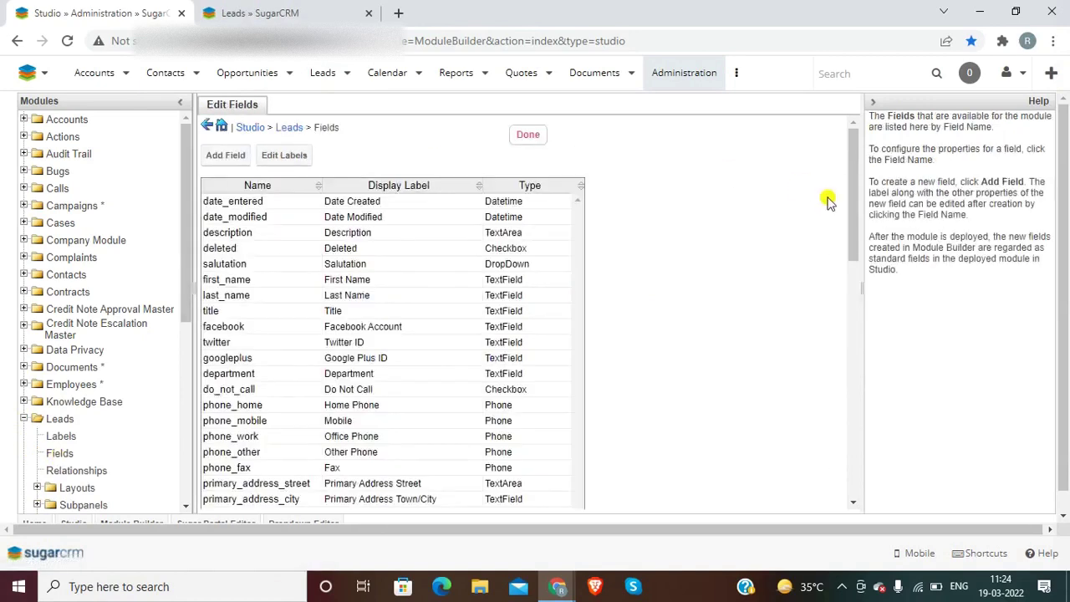
drag(856, 204, 866, 451)
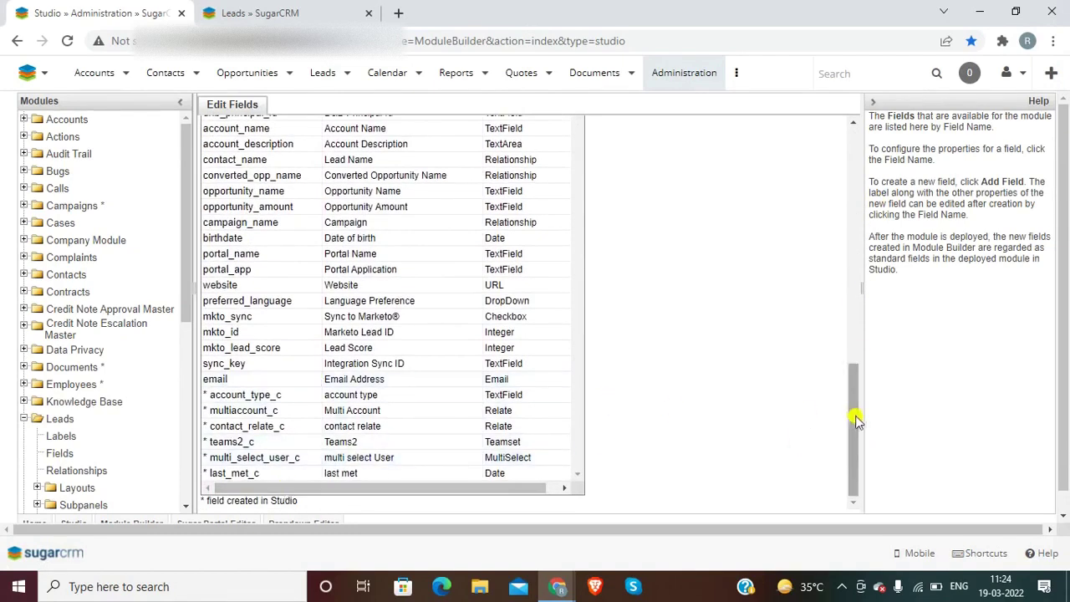
Hide the dashboard pane beside the Leads list and return to Studio.
key(ctrl+Tab)
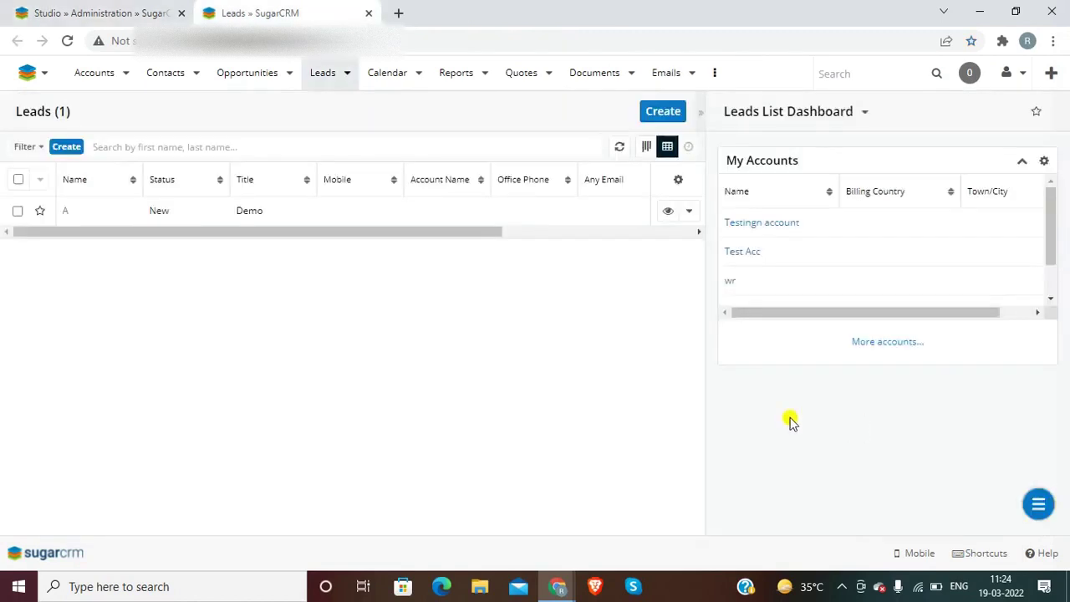
click(703, 113)
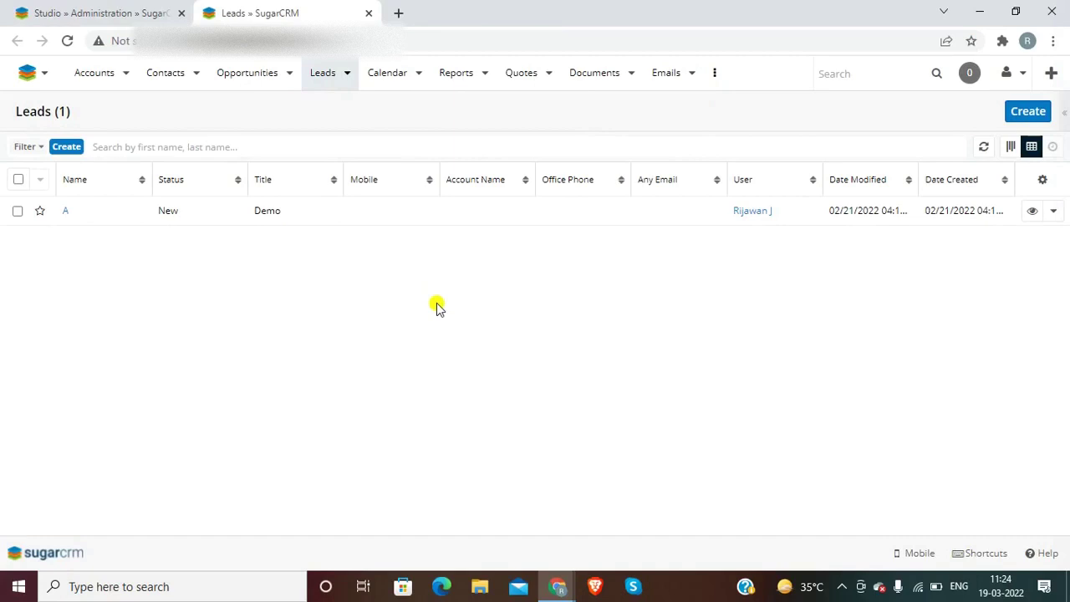
key(ctrl+Tab)
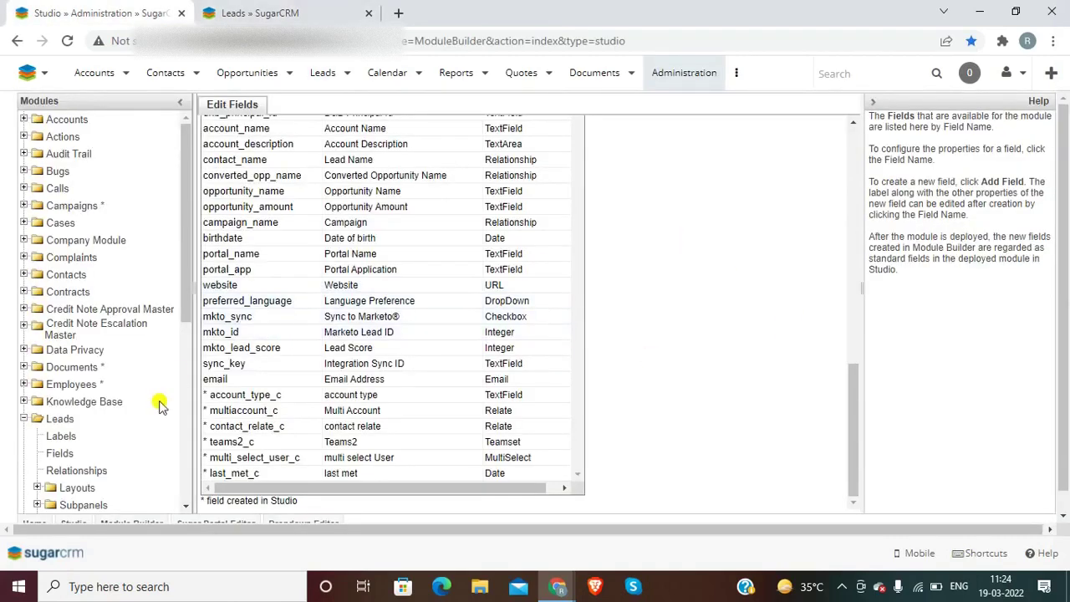
Start adding a new field to the Leads module in Studio.
drag(191, 284, 186, 334)
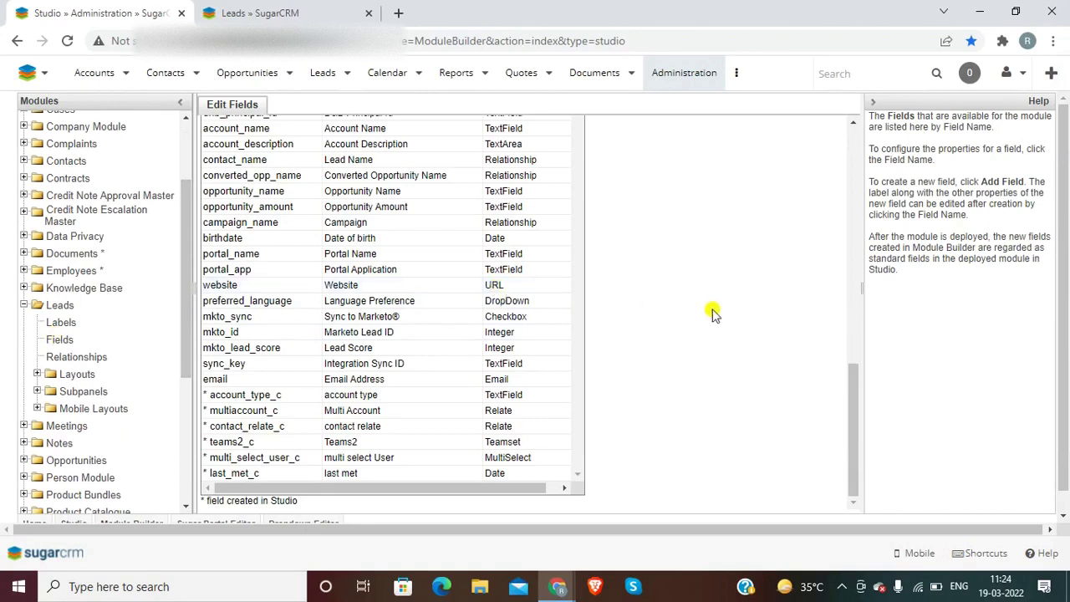
scroll(712, 313, up, 1)
scroll(712, 313, up, 10)
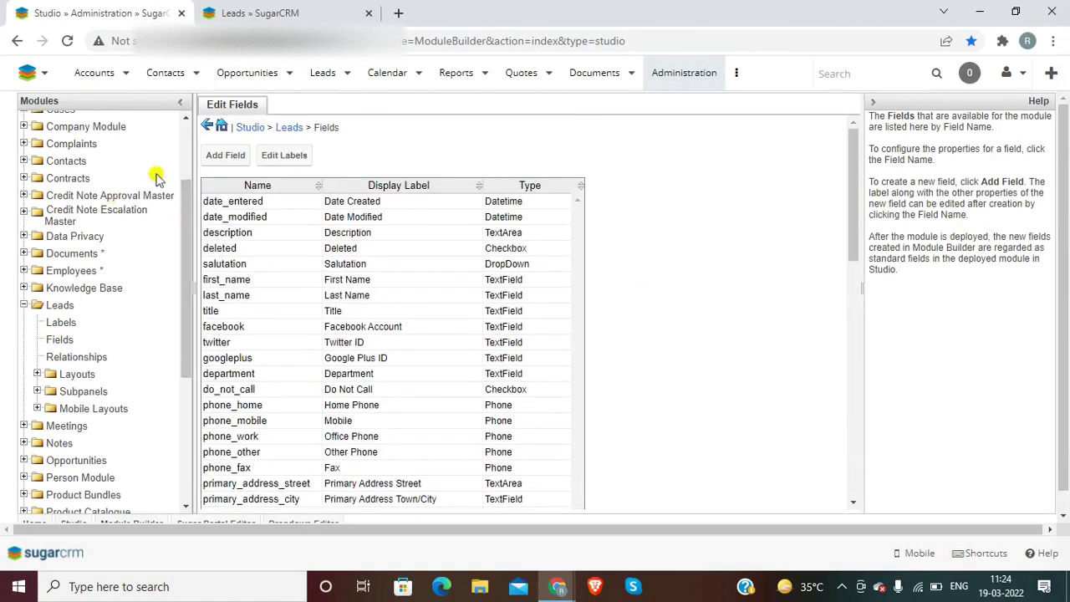
click(215, 156)
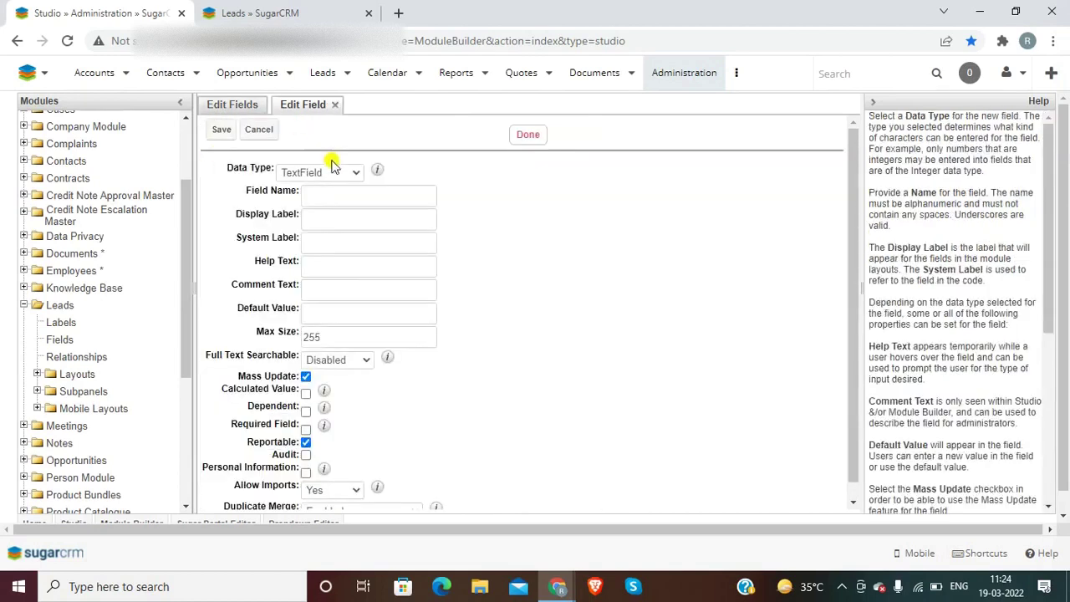
Open a blank lead form in the Leads browser tab, hide its dashboard pane and examine the existing fields.
key(ctrl+Tab)
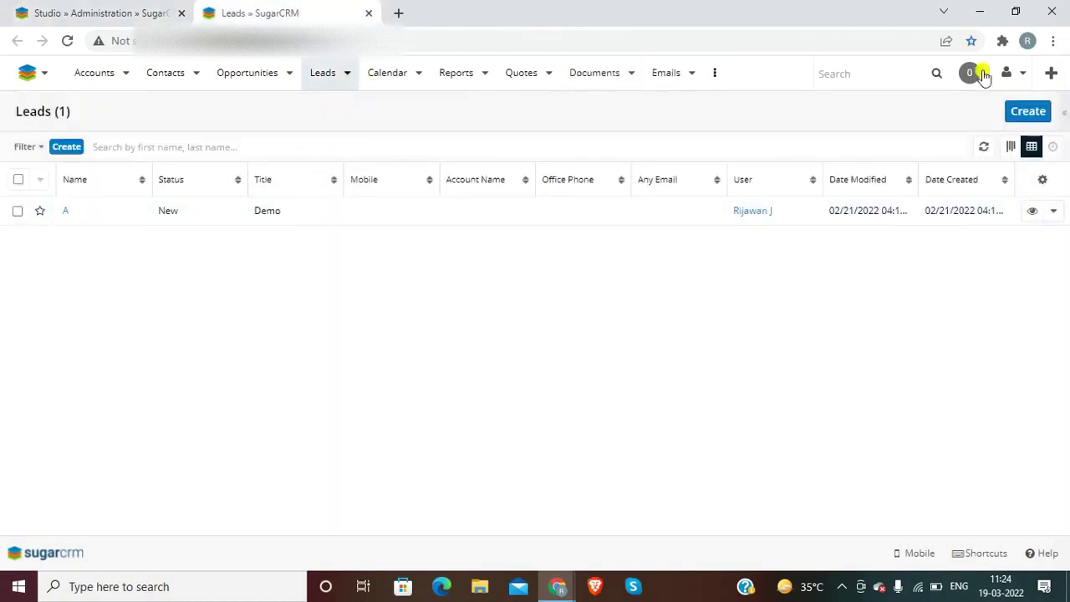
click(1035, 113)
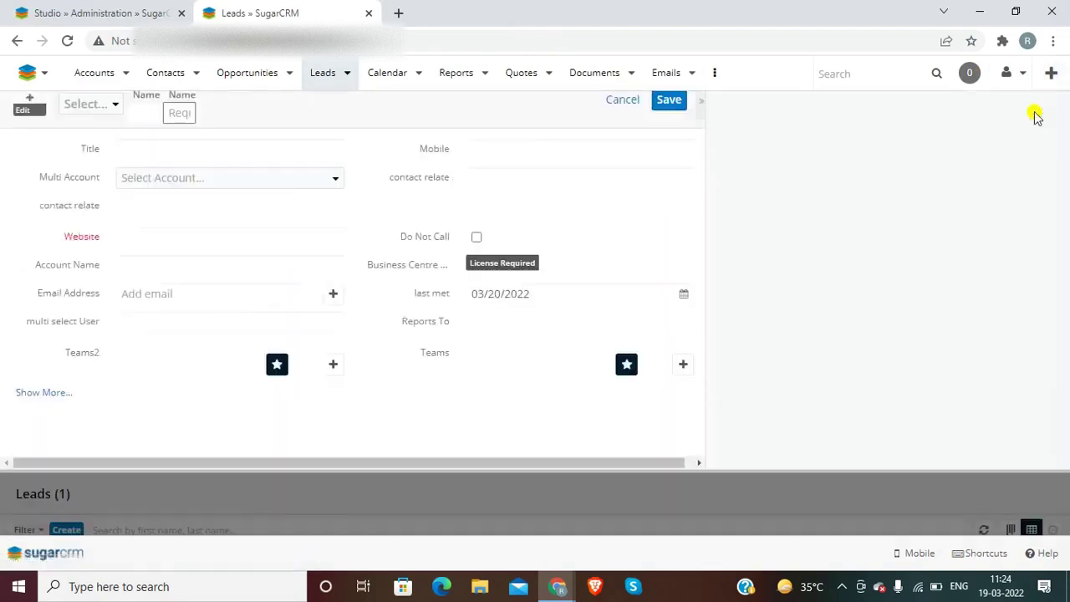
click(698, 122)
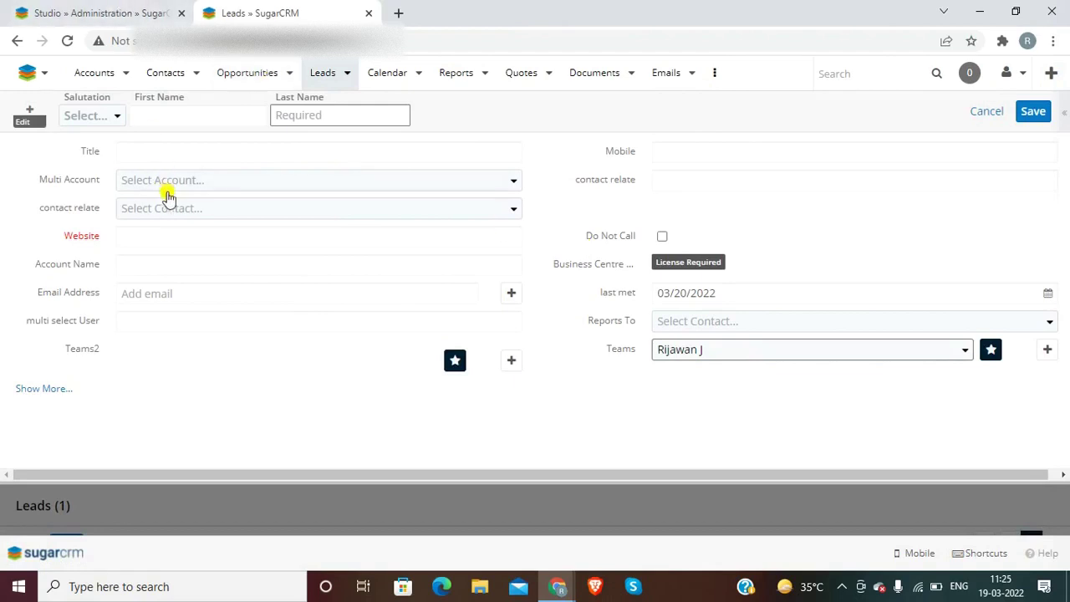
click(173, 242)
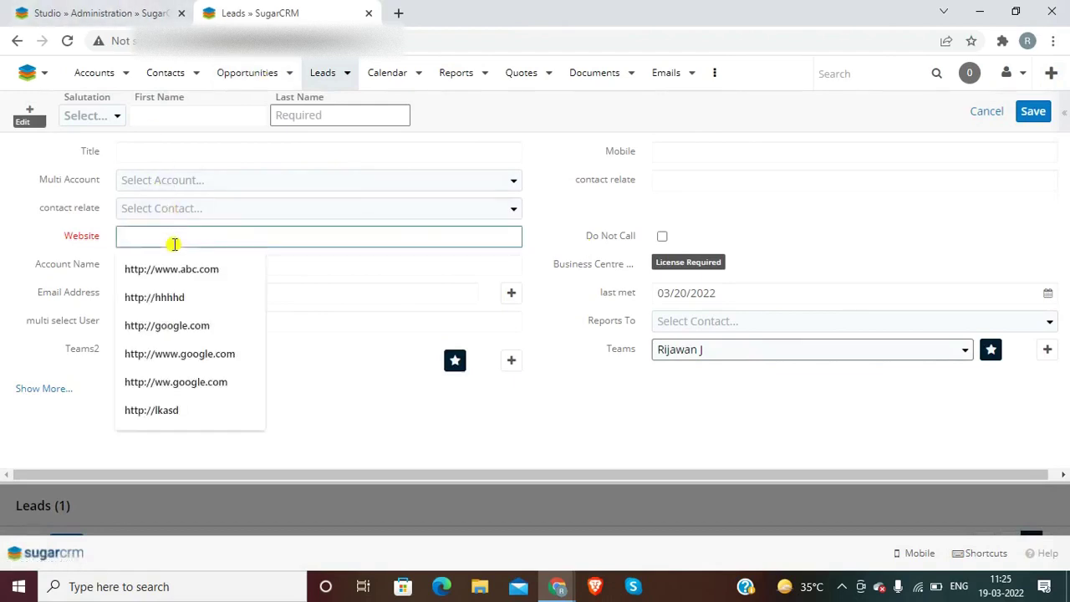
Back in Studio, set the new Leads field's data type to MultiSelect.
click(42, 13)
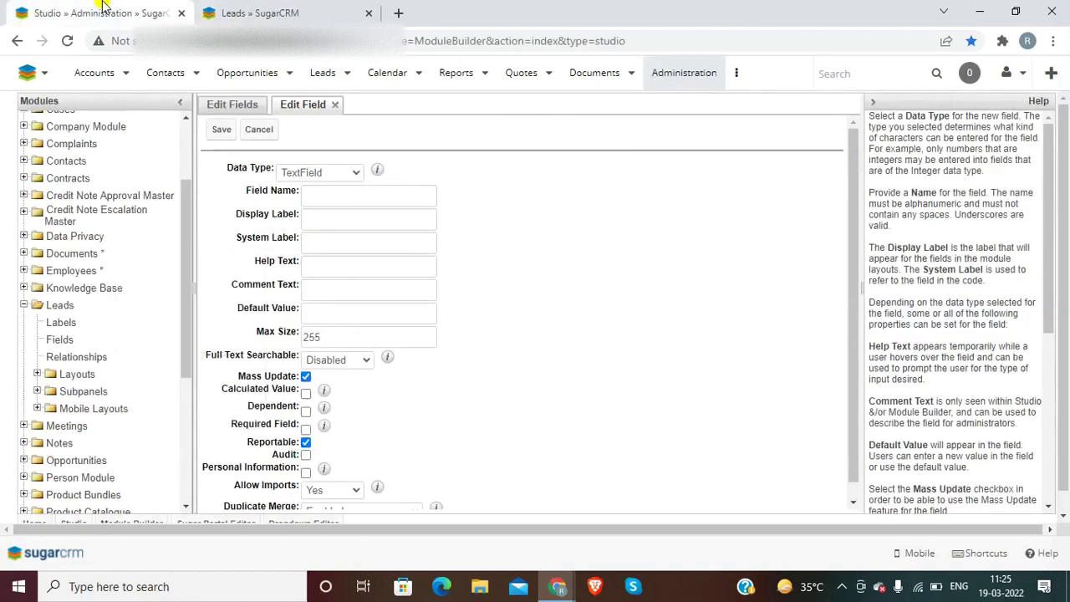
click(321, 171)
key(m)
key(Return)
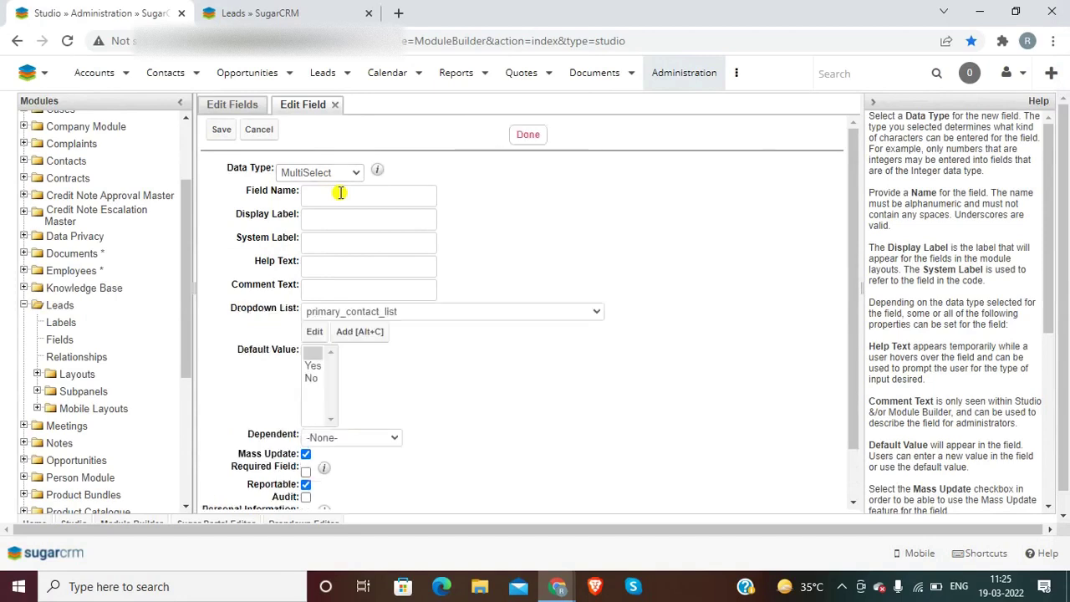
Enter multi_select_user as the field name.
click(340, 193)
text(Mul)
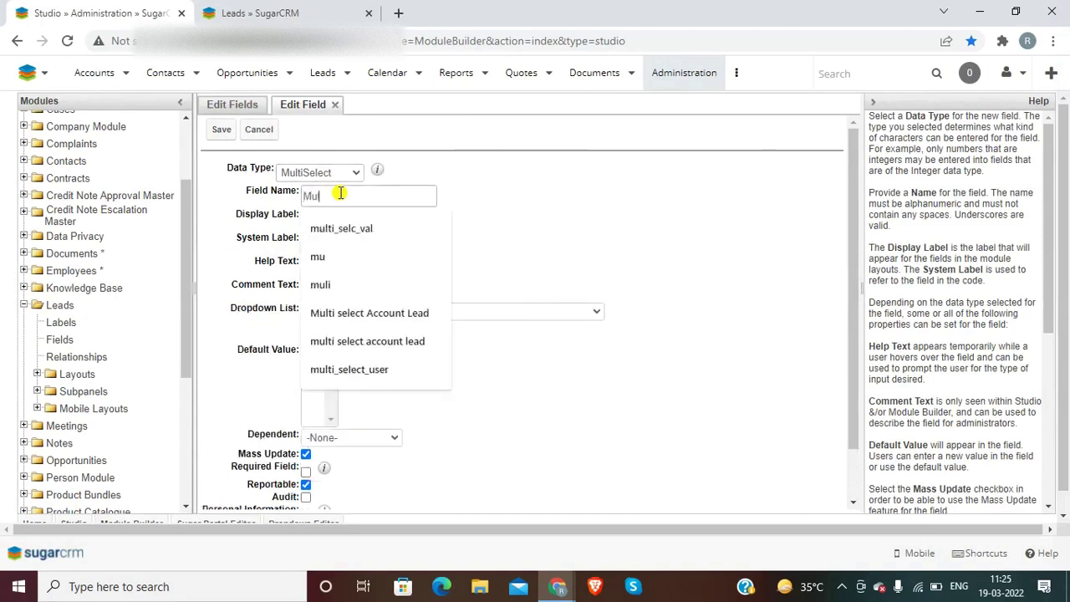
text(ti_sec)
key(BackSpace)
text(le)
key(BackSpace)
text(e)
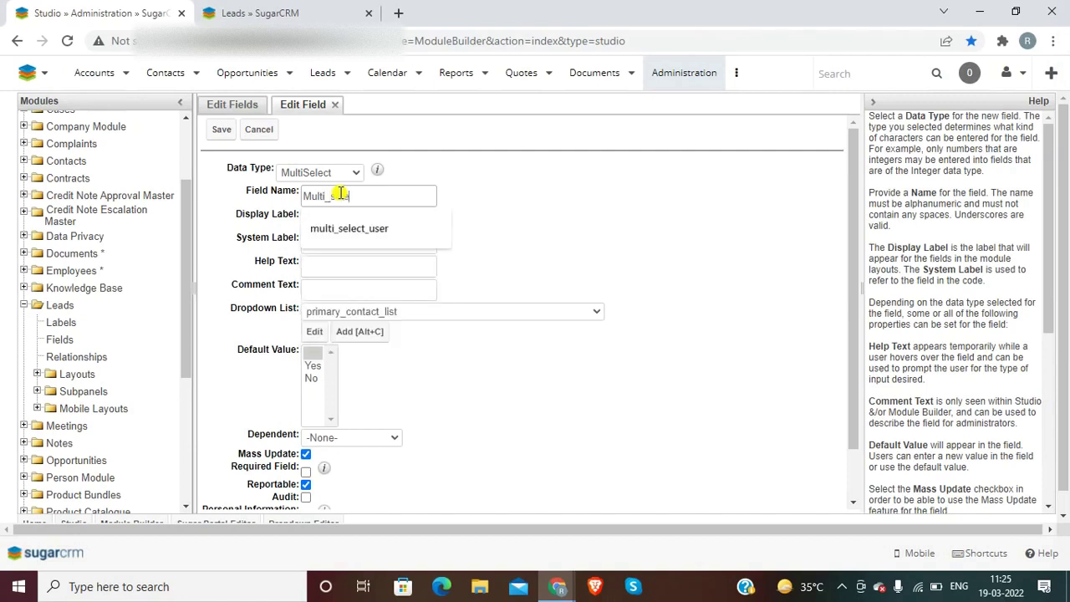
text(ct)
key(Down)
key(Return)
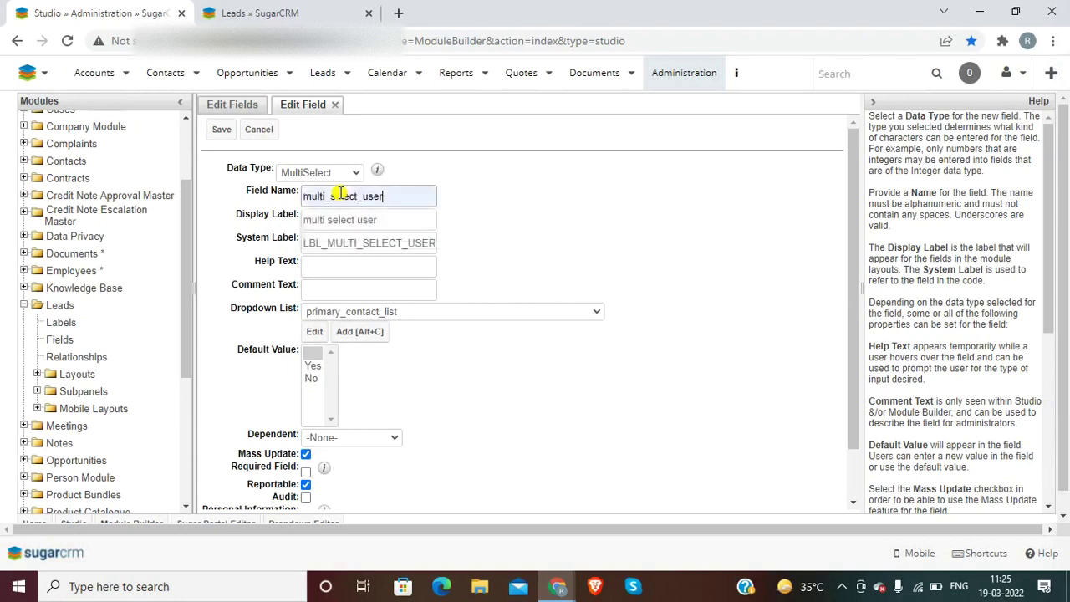
Set the field's display label to "Multi selector".
click(391, 220)
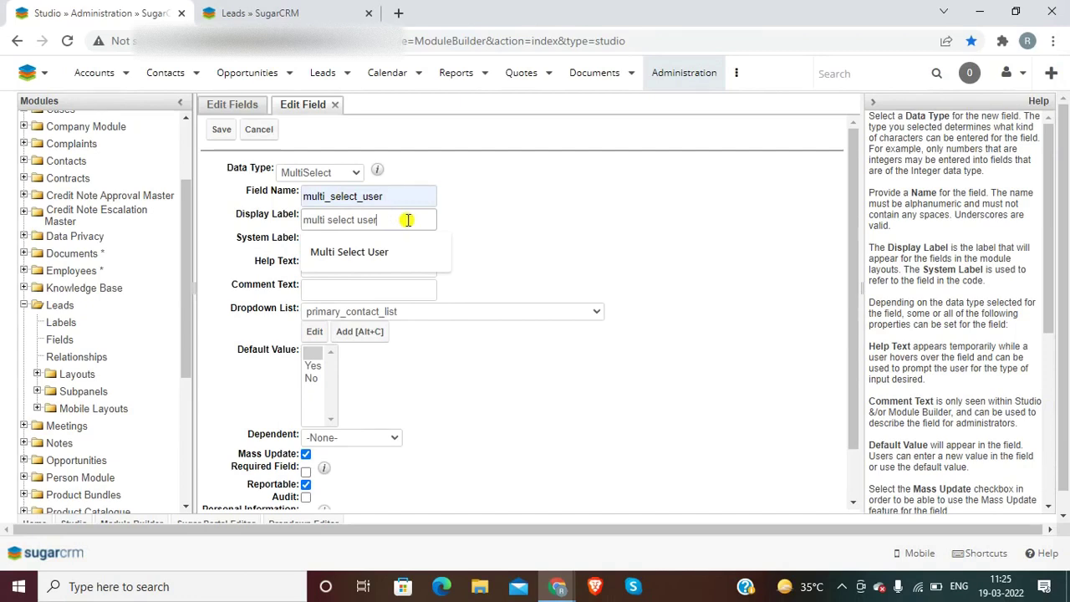
key(ctrl+a)
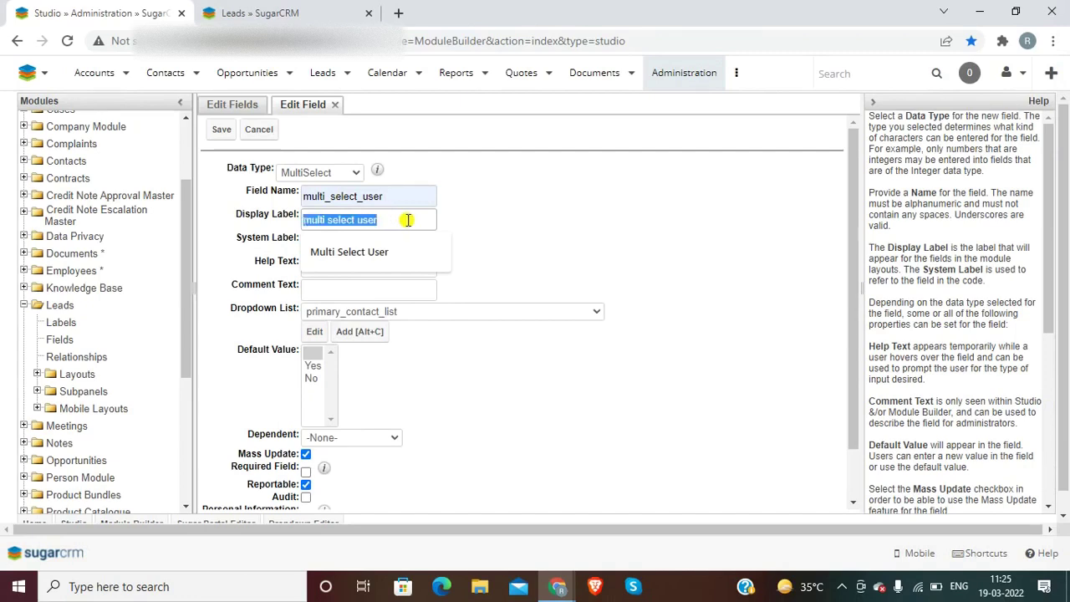
text(M)
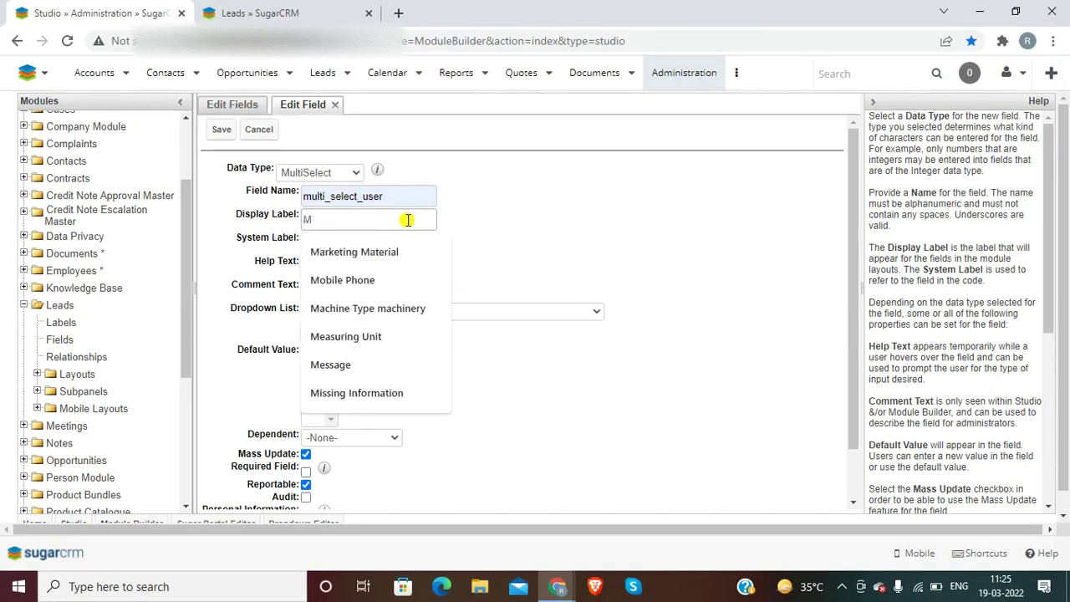
text(ulti sele)
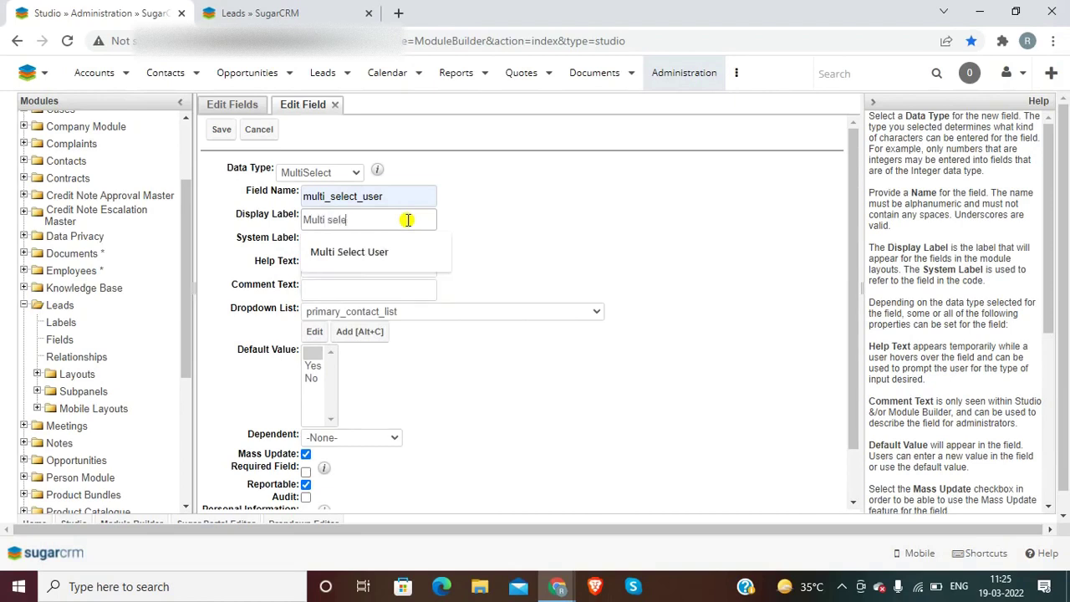
text(ctor)
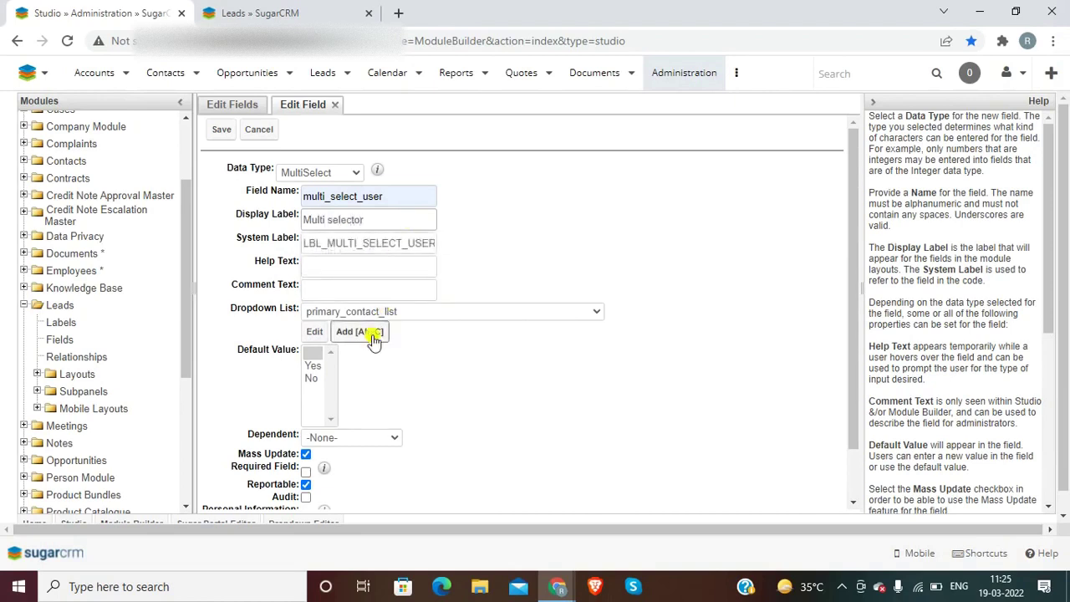
Assign ac_iso_list as the field's dropdown list.
click(416, 314)
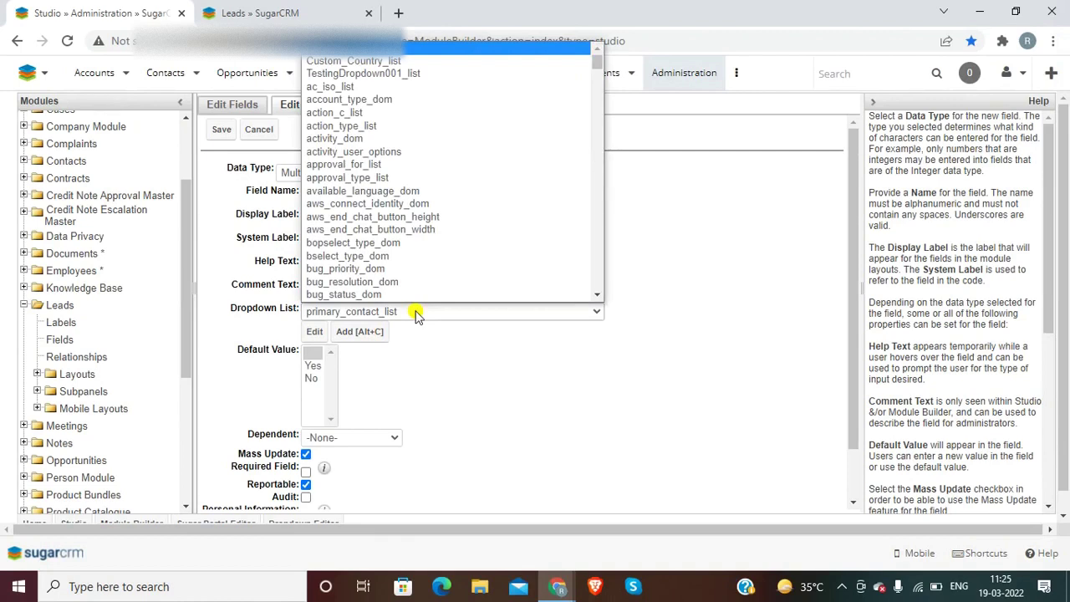
click(415, 314)
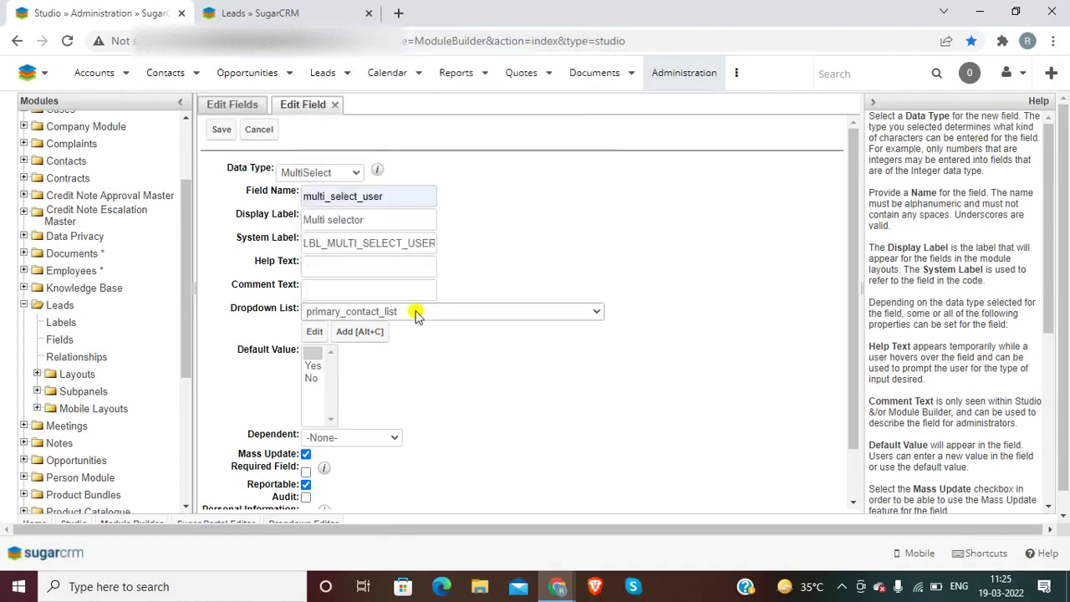
click(416, 314)
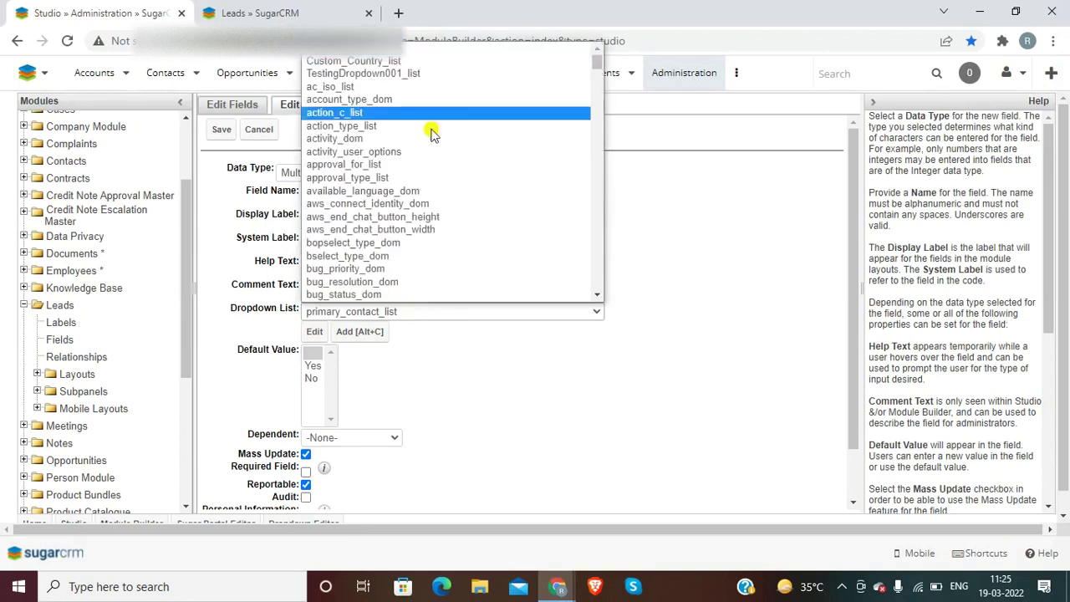
click(386, 90)
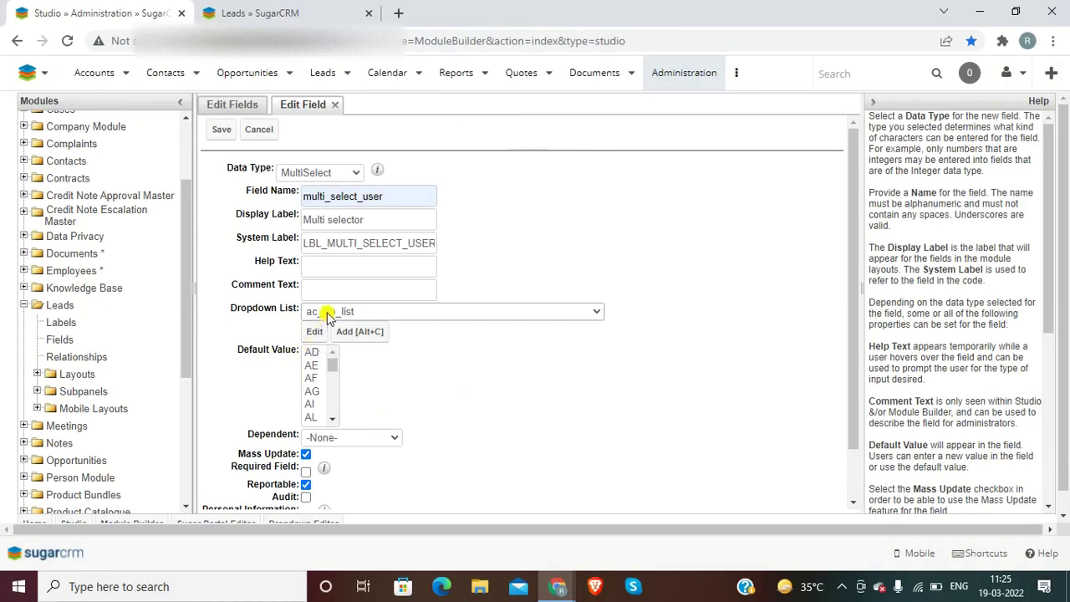
Choose the blank entry at the end of the list as the default value and try to save the field.
drag(336, 365, 337, 420)
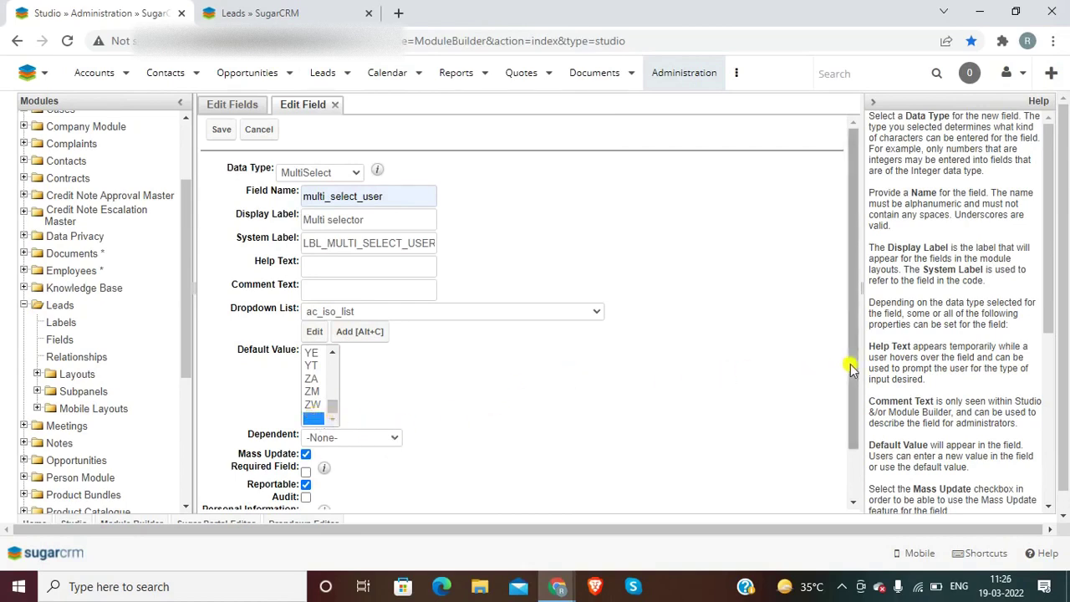
drag(850, 365, 853, 217)
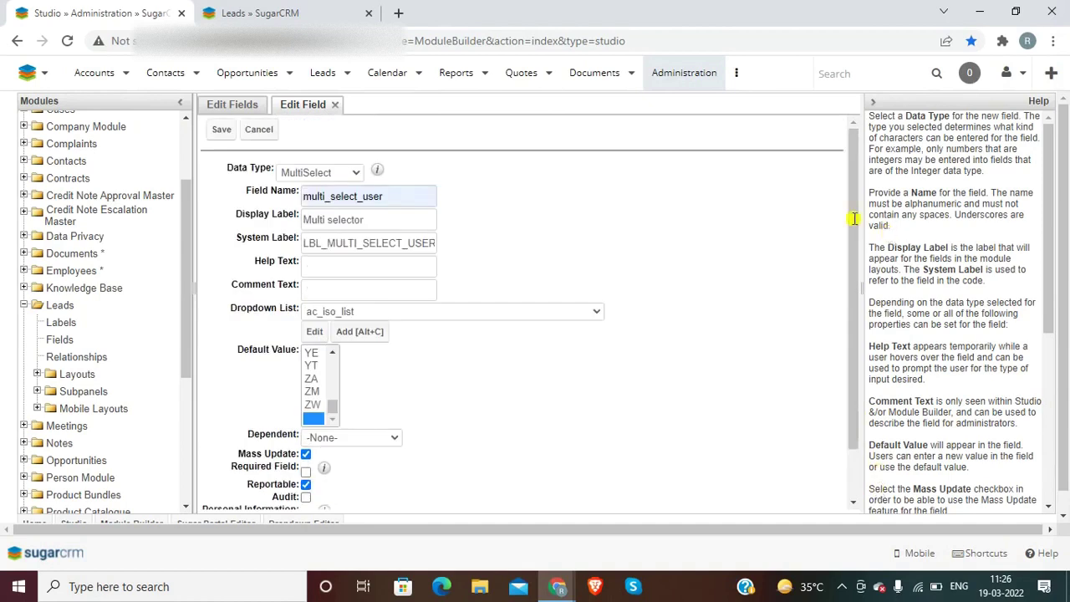
click(219, 132)
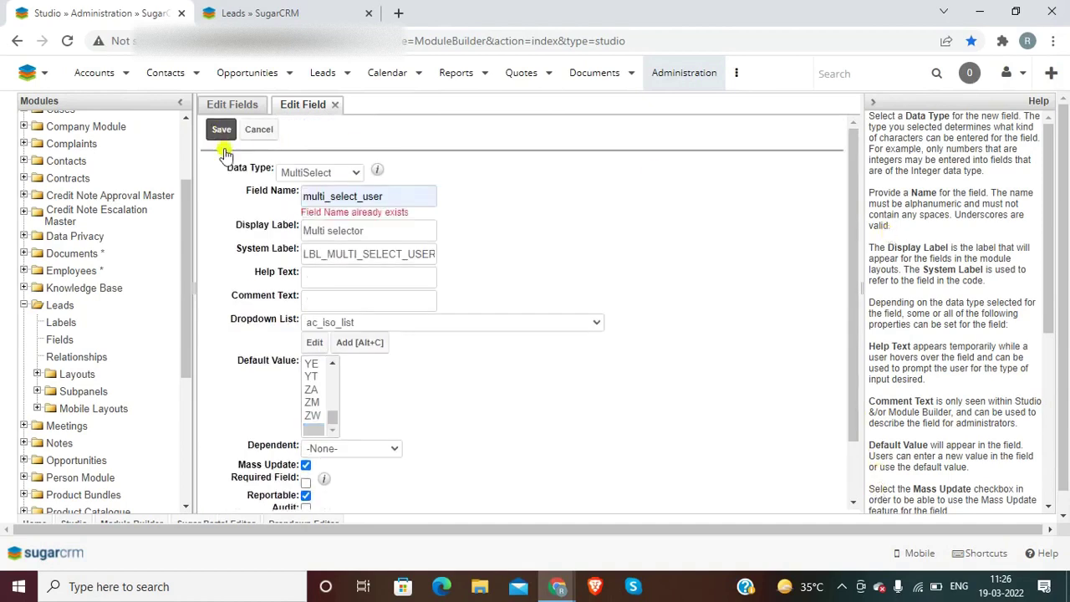
Change the new field's name to multi_select_user2 and save it to the Leads module.
click(393, 194)
text(2)
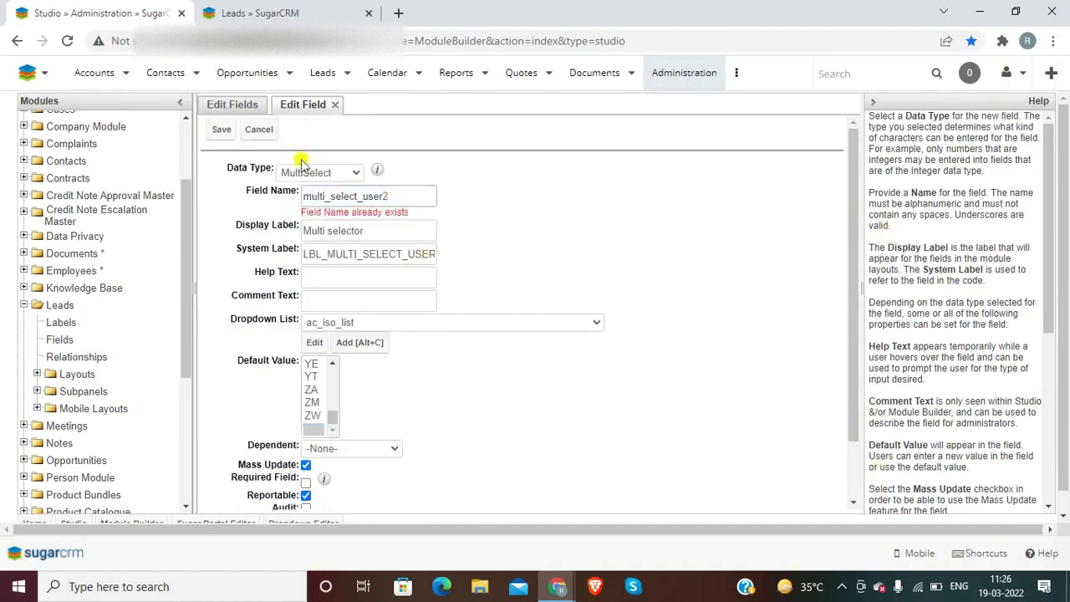
click(221, 129)
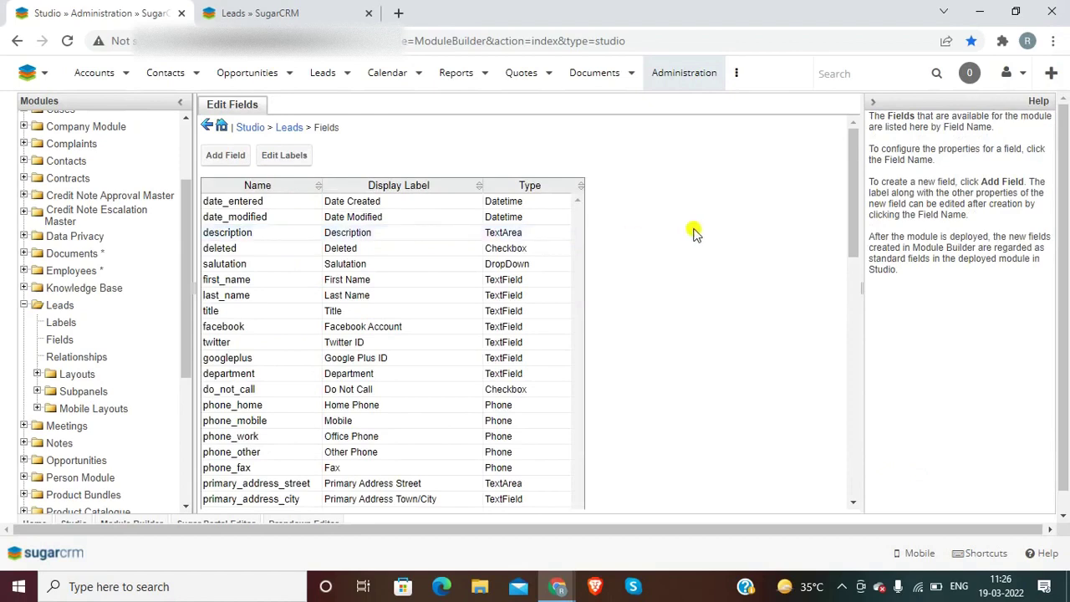
scroll(692, 232, down, 8)
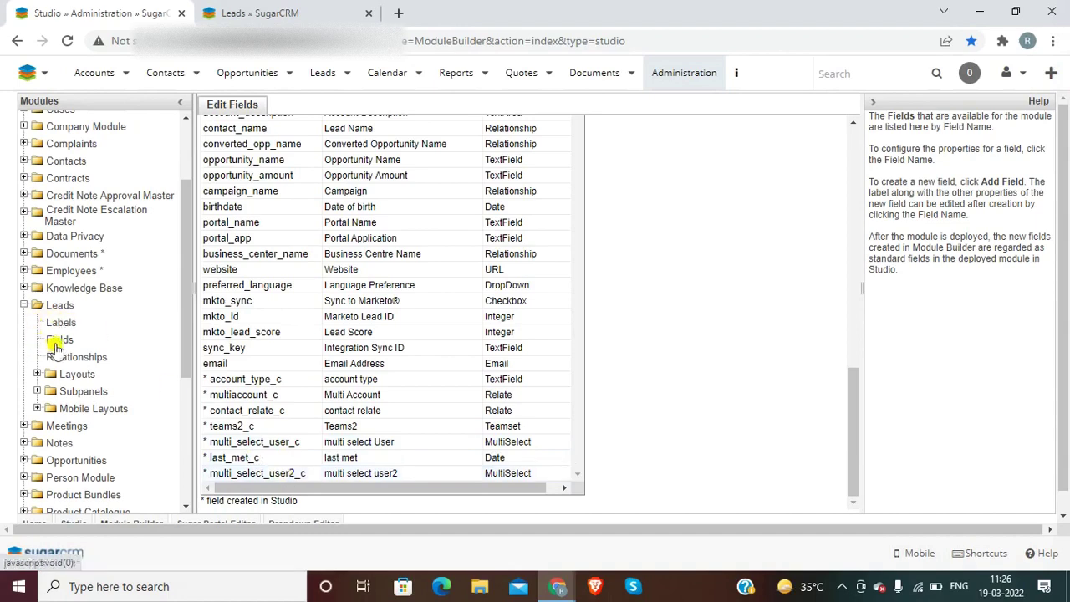
Open the Record View layout of the Leads module and search it for "multi".
click(39, 374)
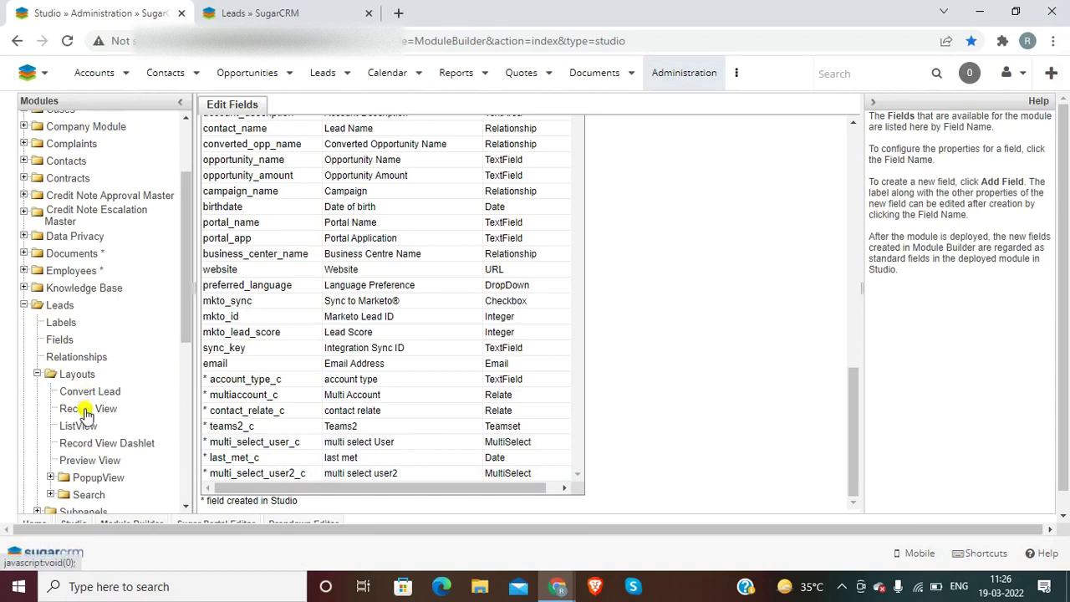
click(87, 411)
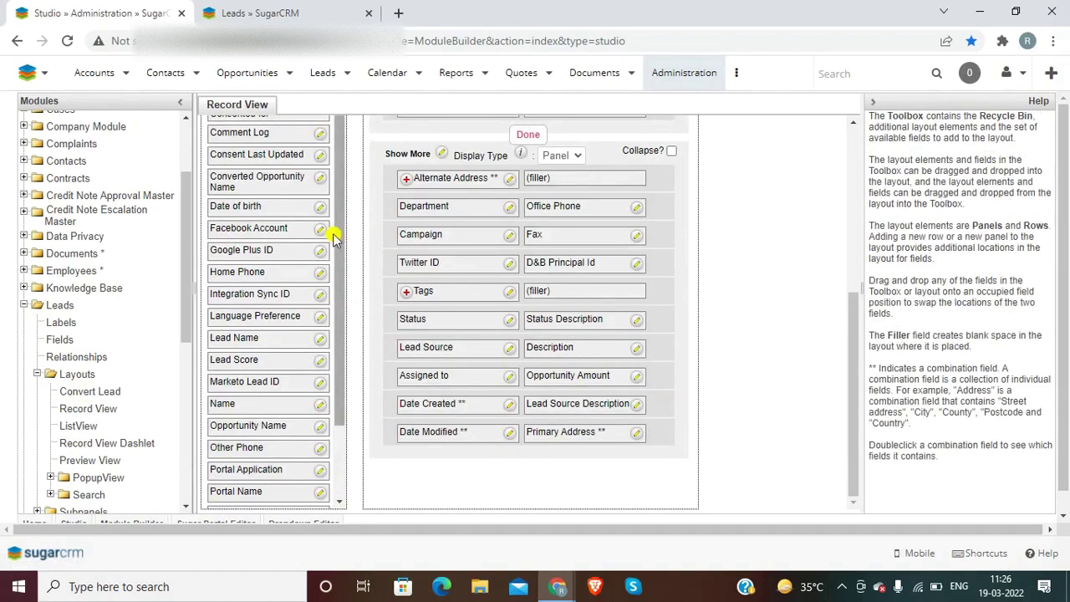
key(ctrl+f)
text(multi)
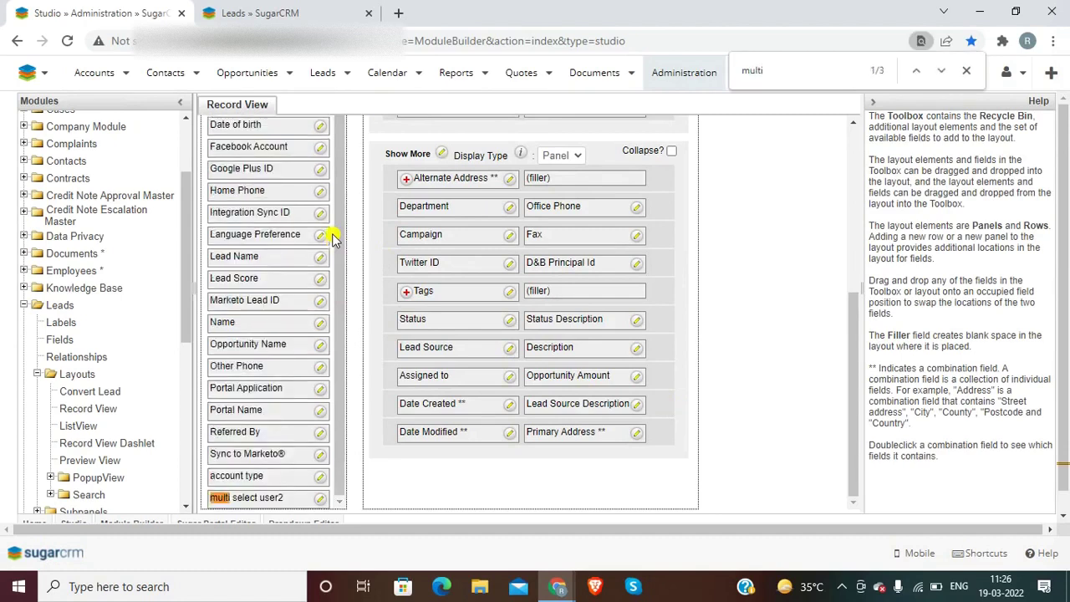
key(Return)
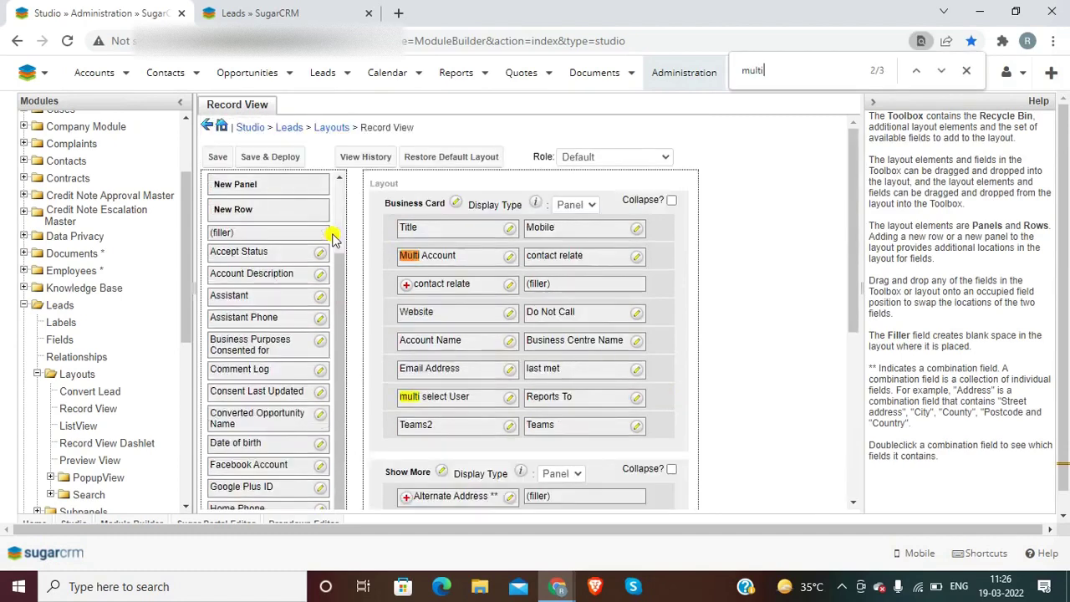
Check the choices offered by the existing multi select User field in the new lead form.
key(ctrl+Tab)
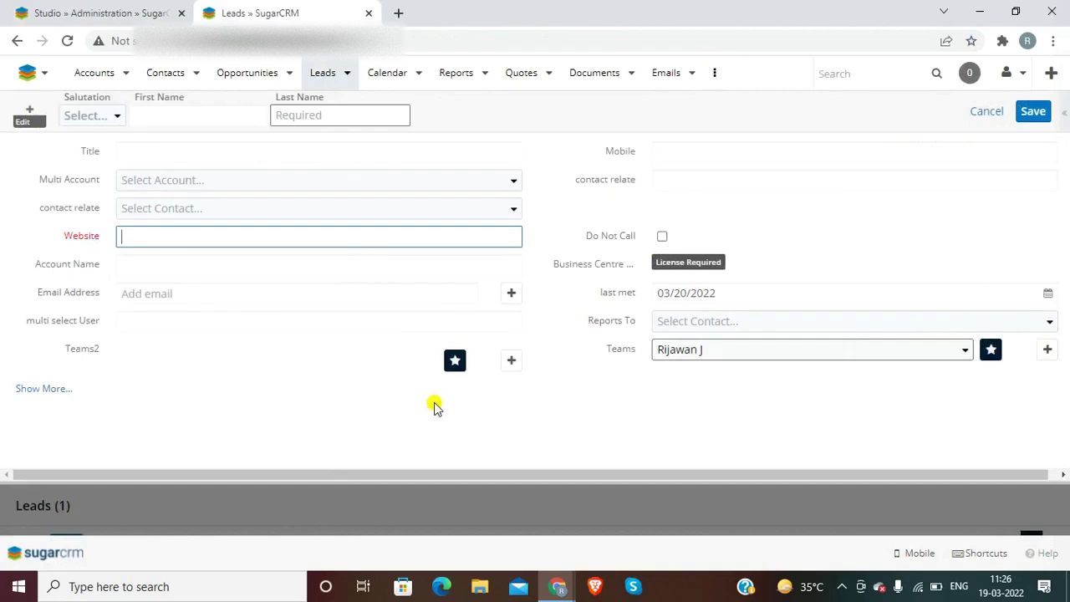
click(174, 320)
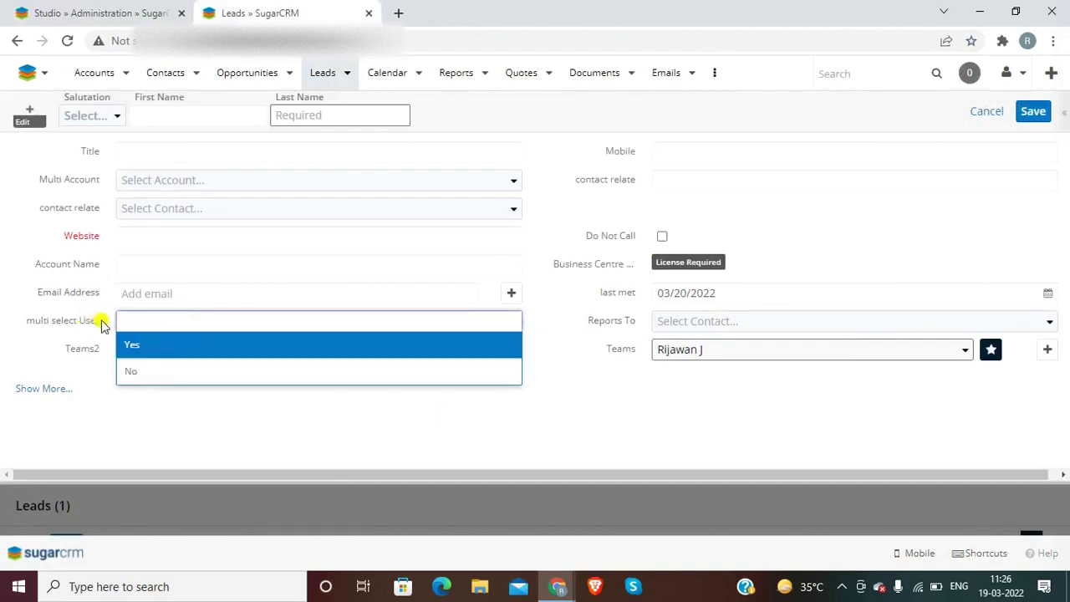
key(ctrl+Tab)
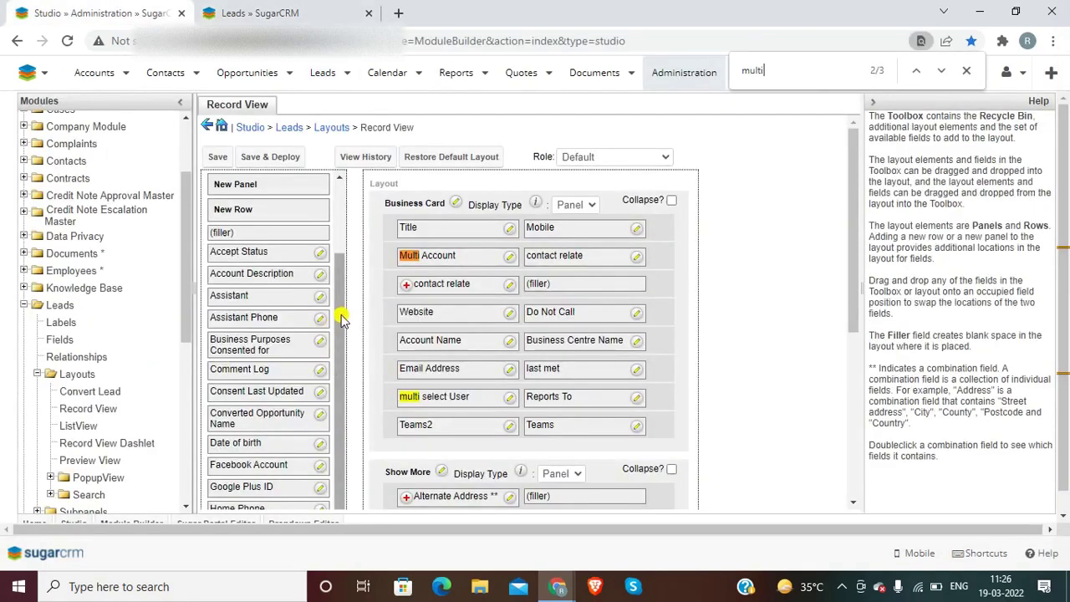
Place the multi select user2 field beside Tags in the Show More panel, and save and deploy the layout.
key(Return)
key(Return)
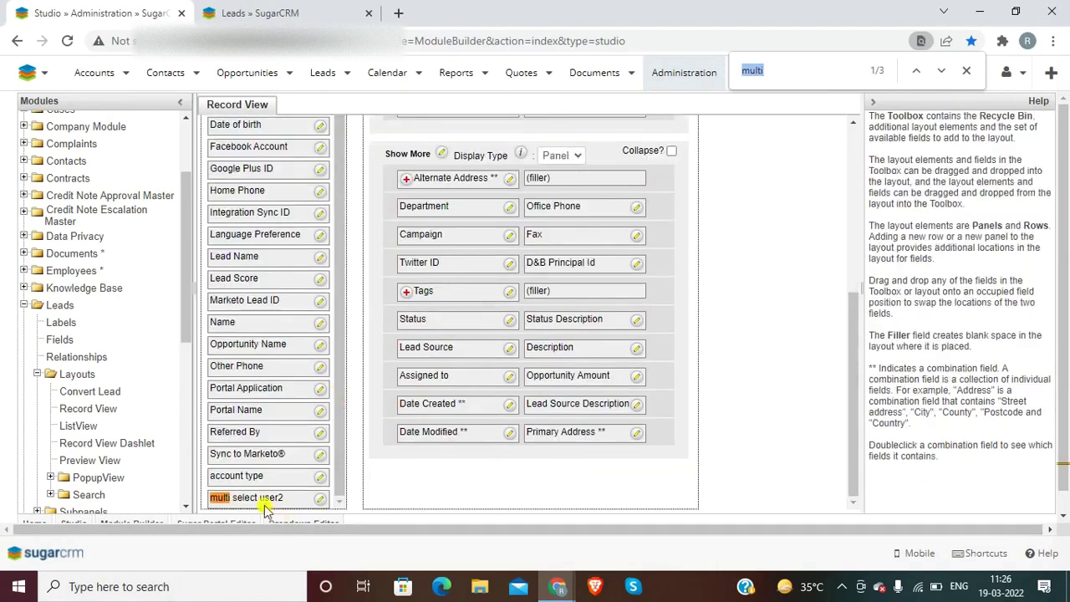
drag(219, 498, 547, 297)
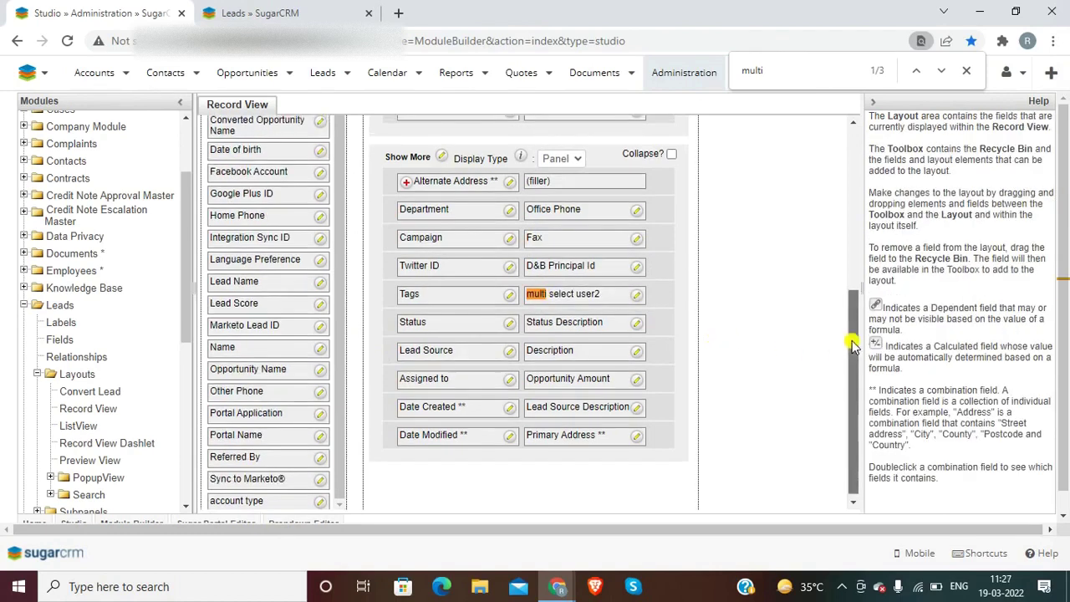
scroll(852, 349, up, 4)
click(270, 157)
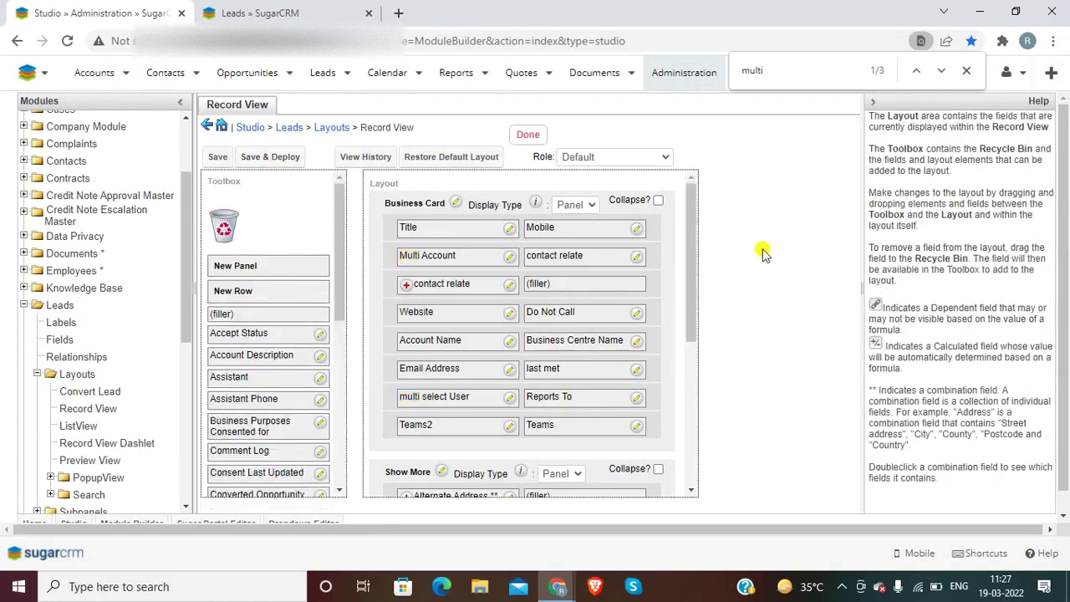
Reload the new lead form to load the deployed layout.
key(ctrl+Tab)
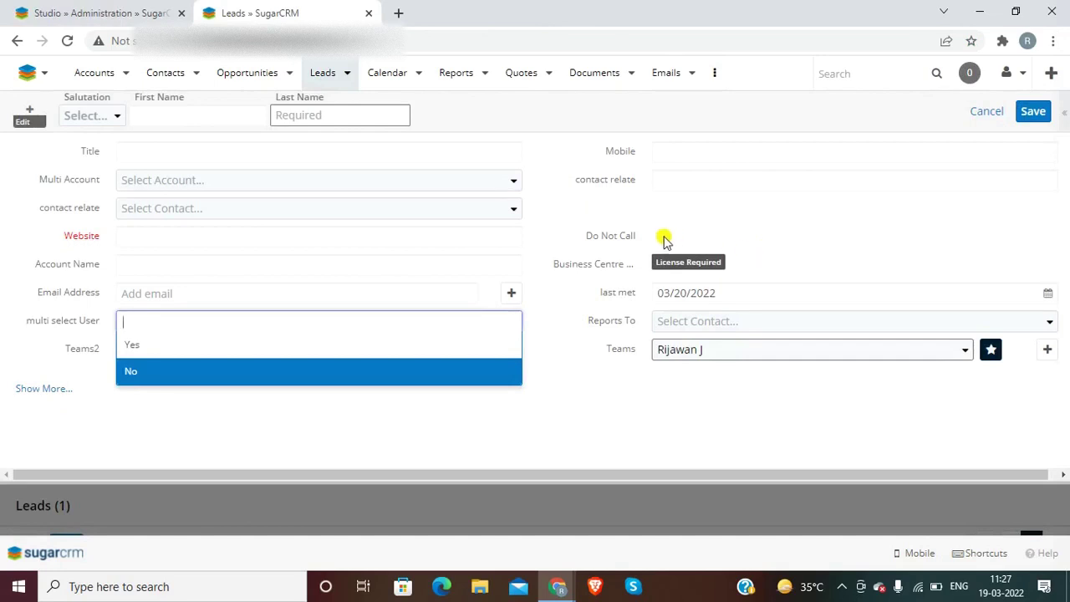
key(ctrl+l)
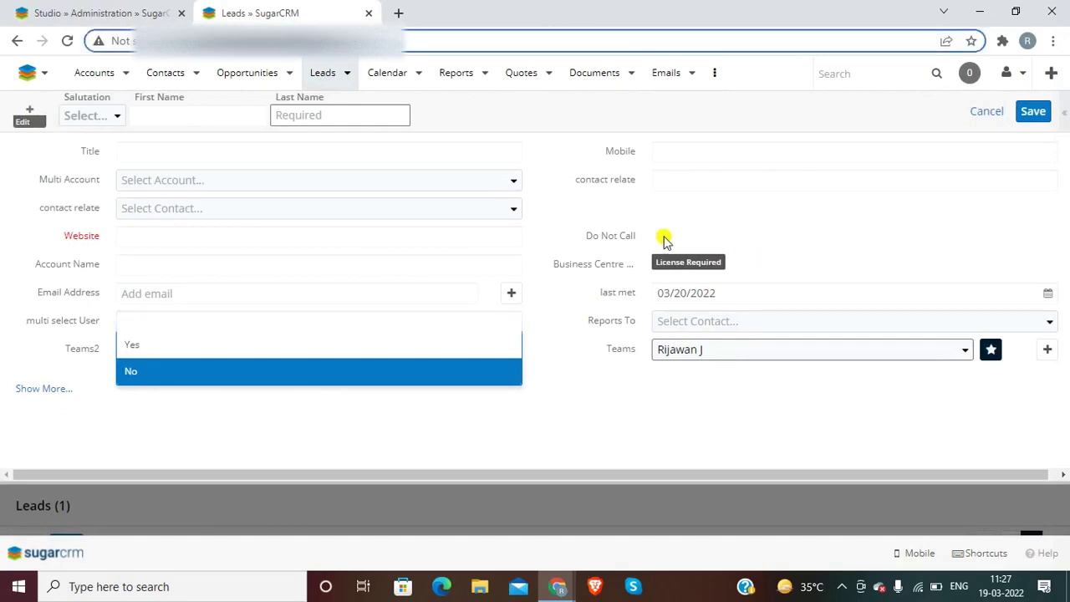
key(F5)
key(Escape)
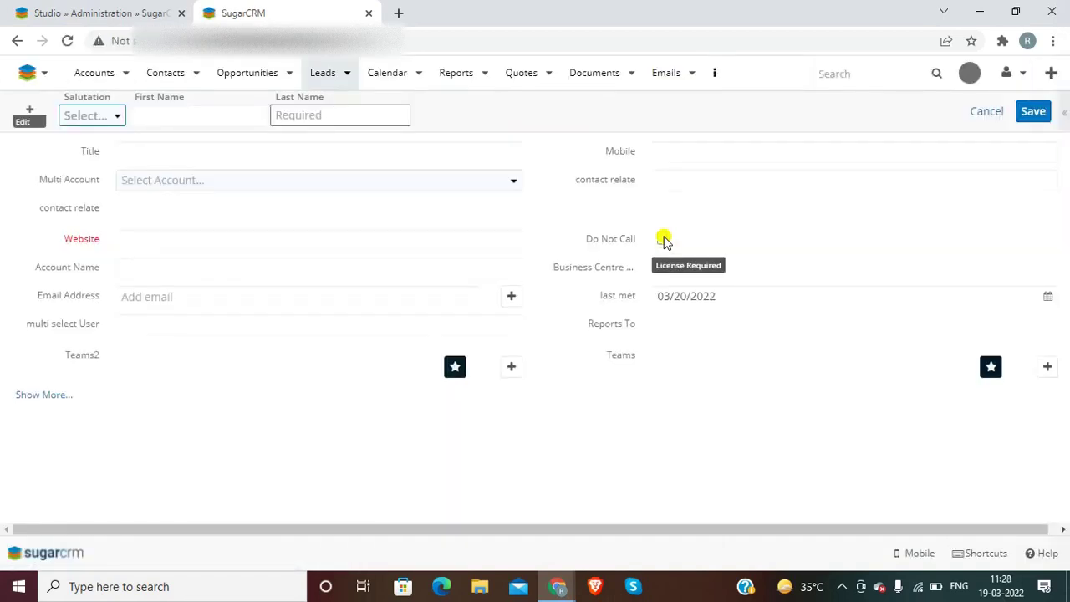
Expand the lead form's additional fields and locate the multi select user2 field by searching for "multi".
key(ctrl+f)
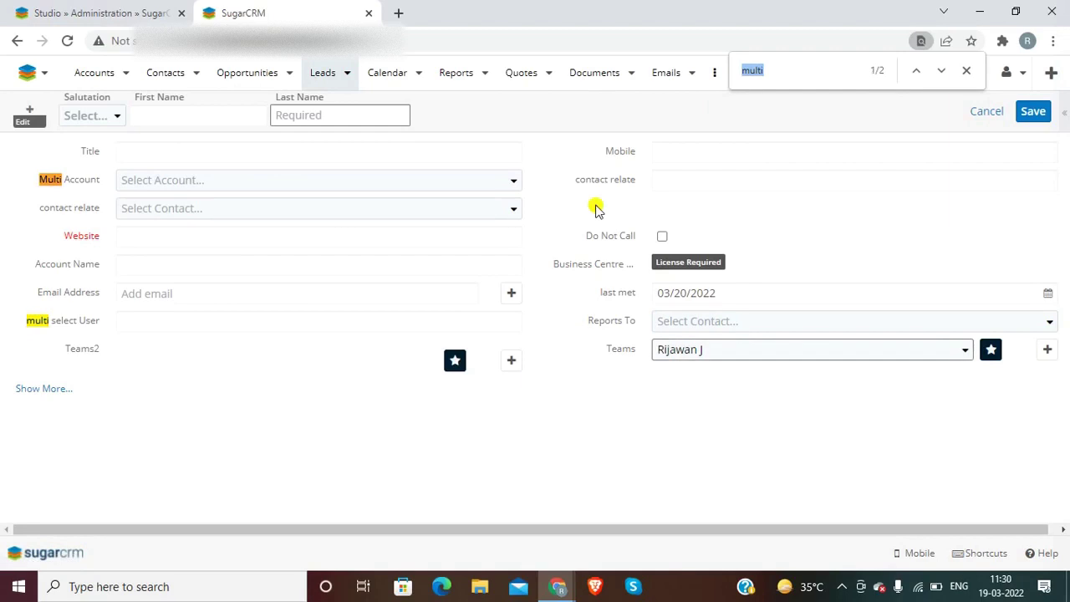
double_click(36, 393)
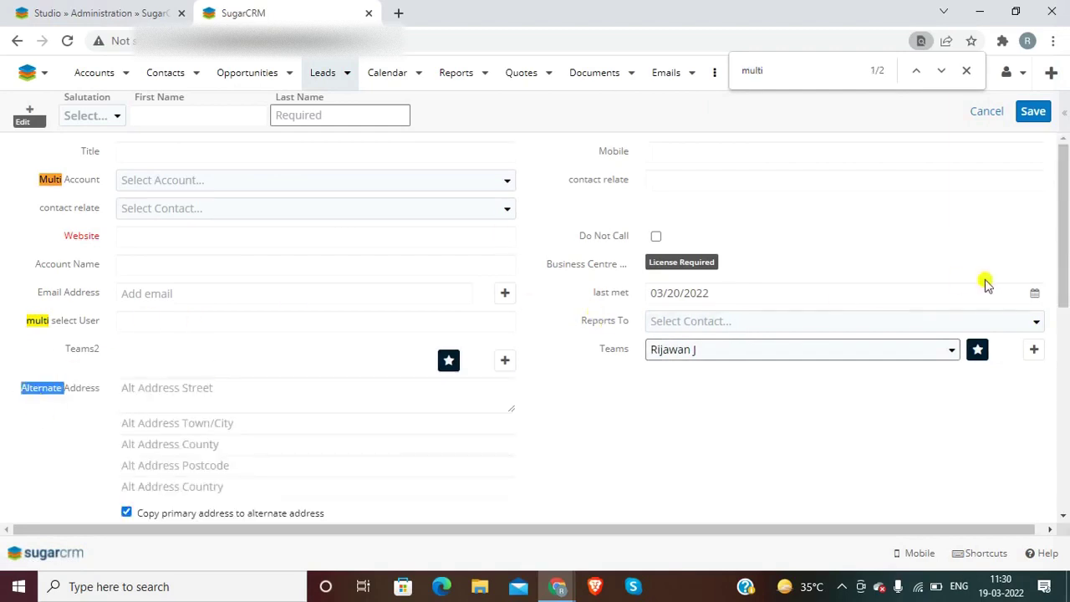
drag(1063, 244, 1066, 376)
key(ctrl+f)
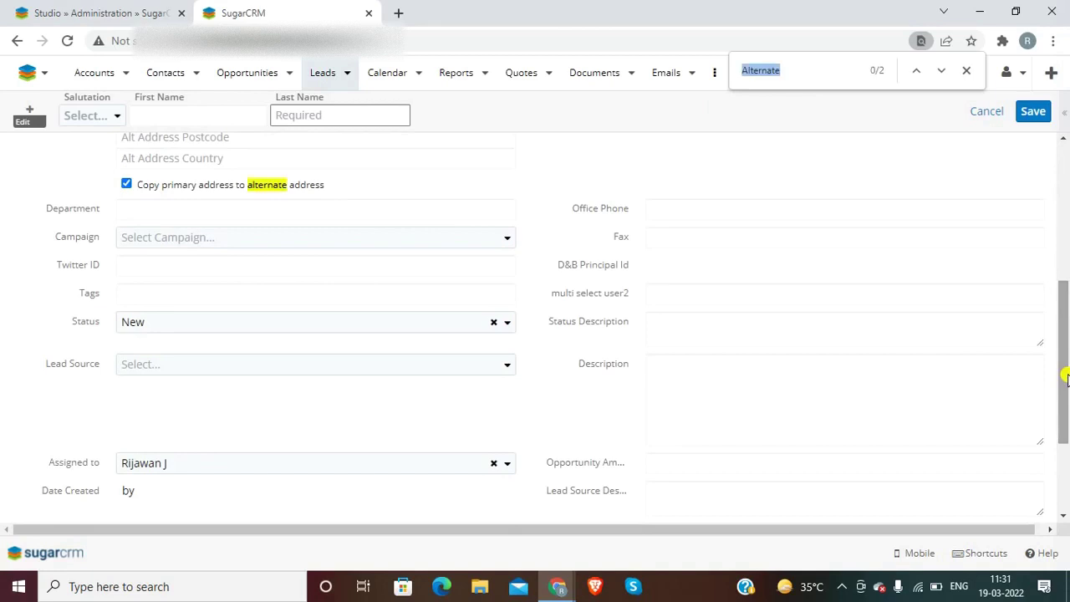
key(Return)
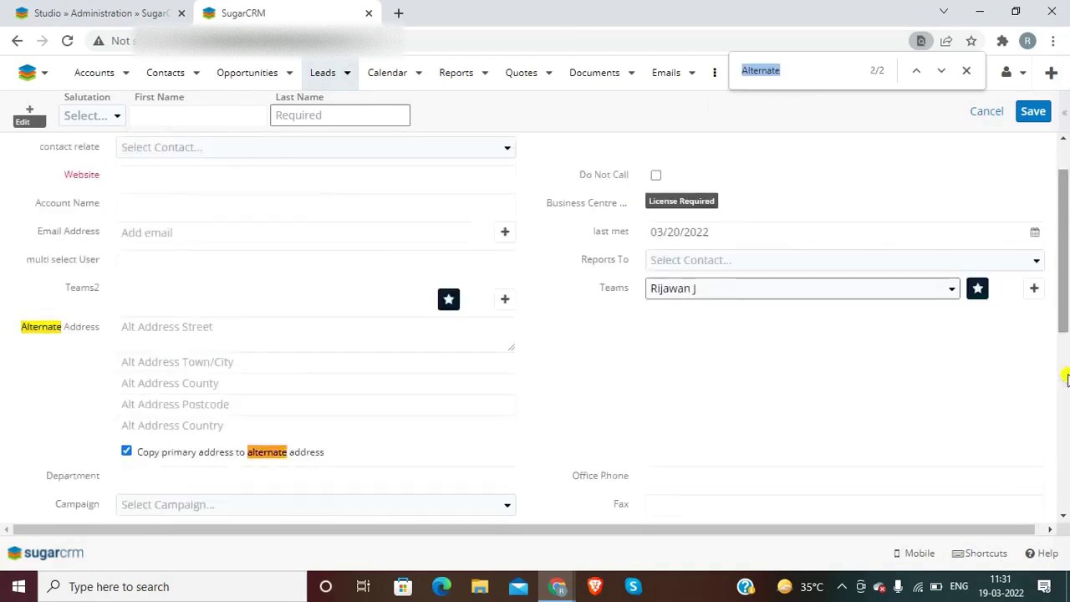
text(multi)
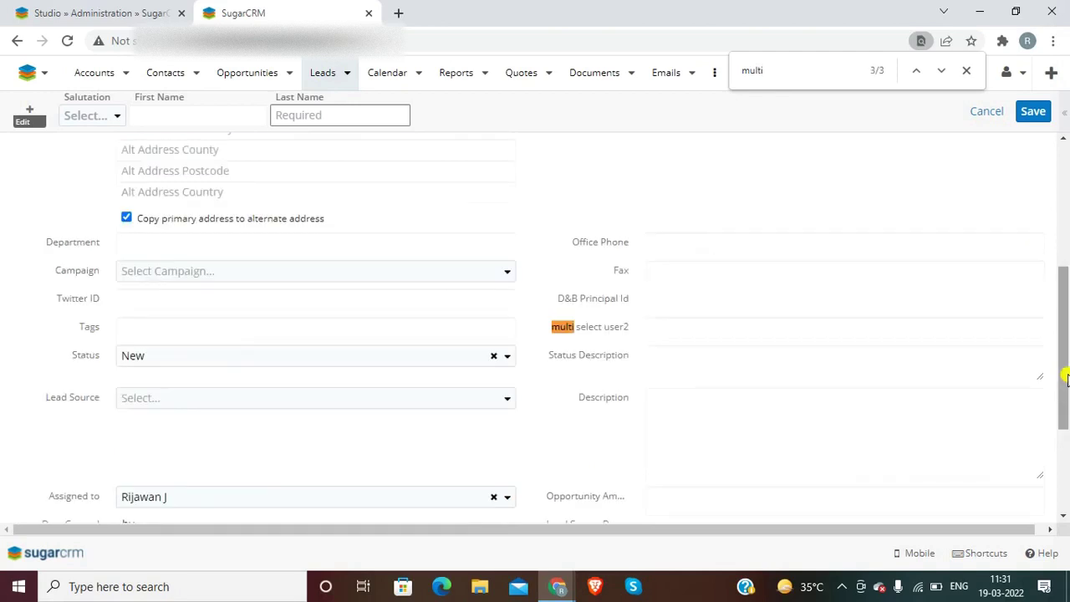
Select AD, AG and AL as the values of the multi select user2 field.
click(662, 328)
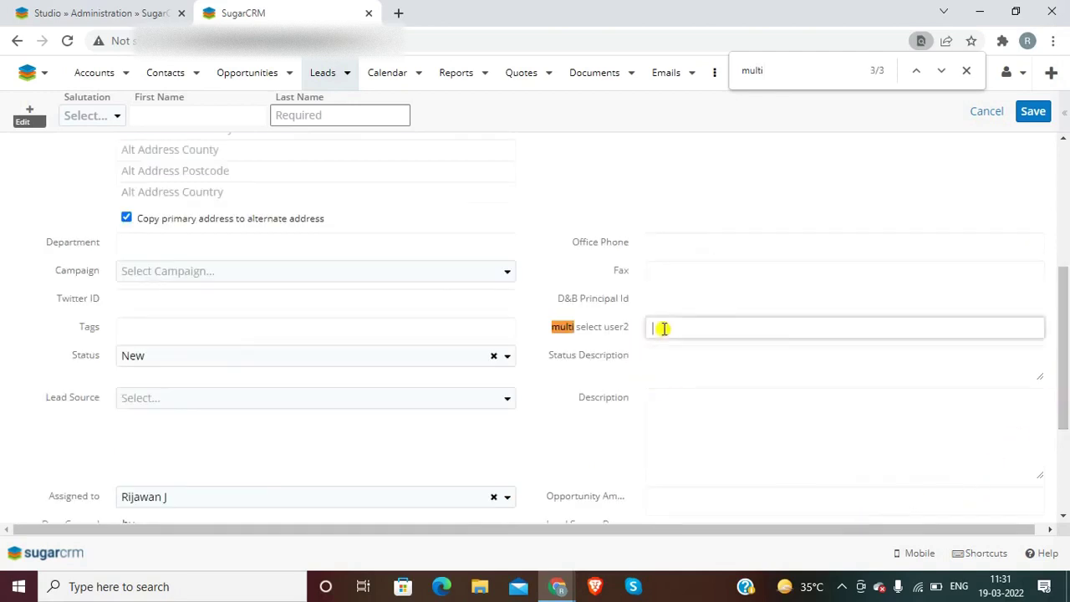
click(662, 362)
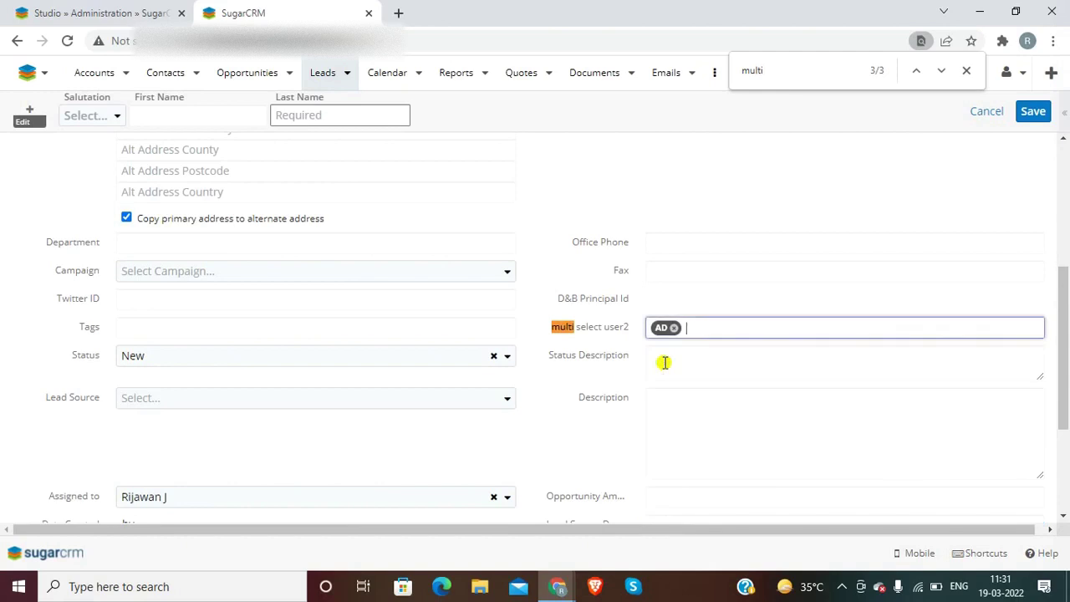
click(715, 332)
click(699, 410)
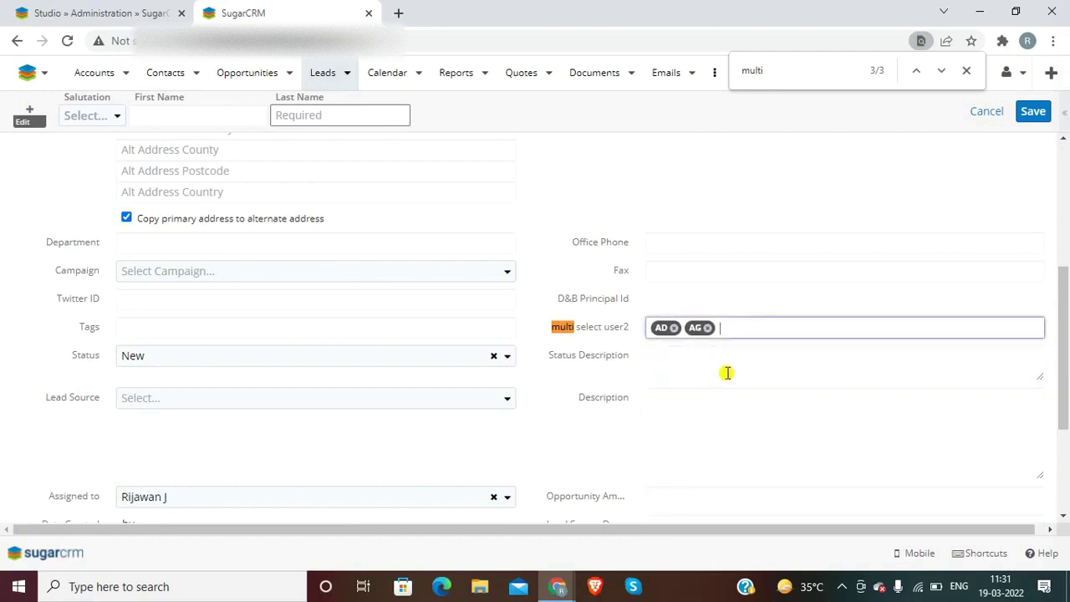
click(752, 321)
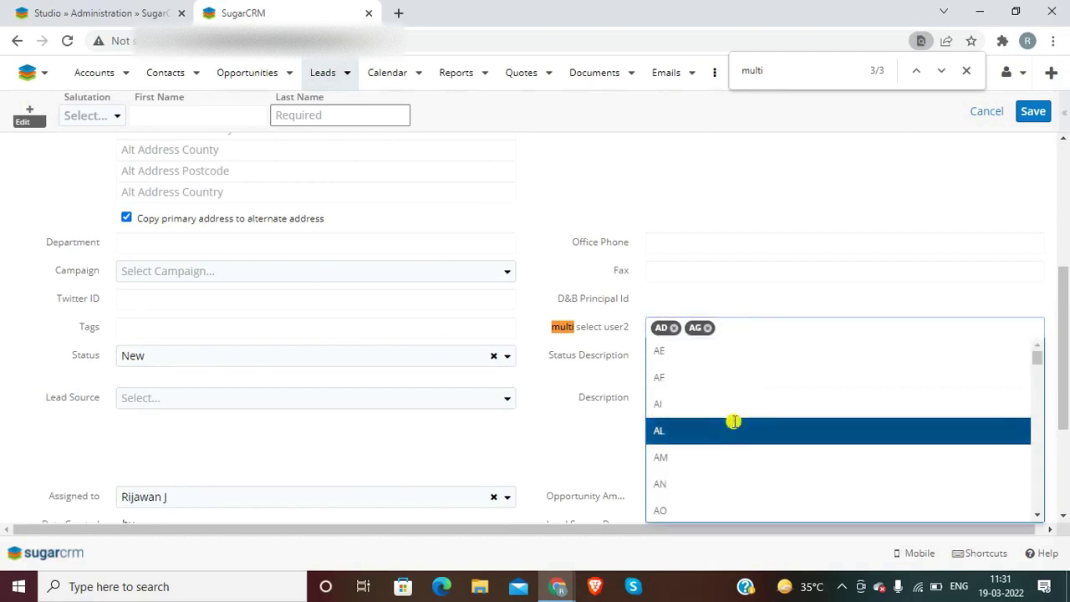
click(733, 426)
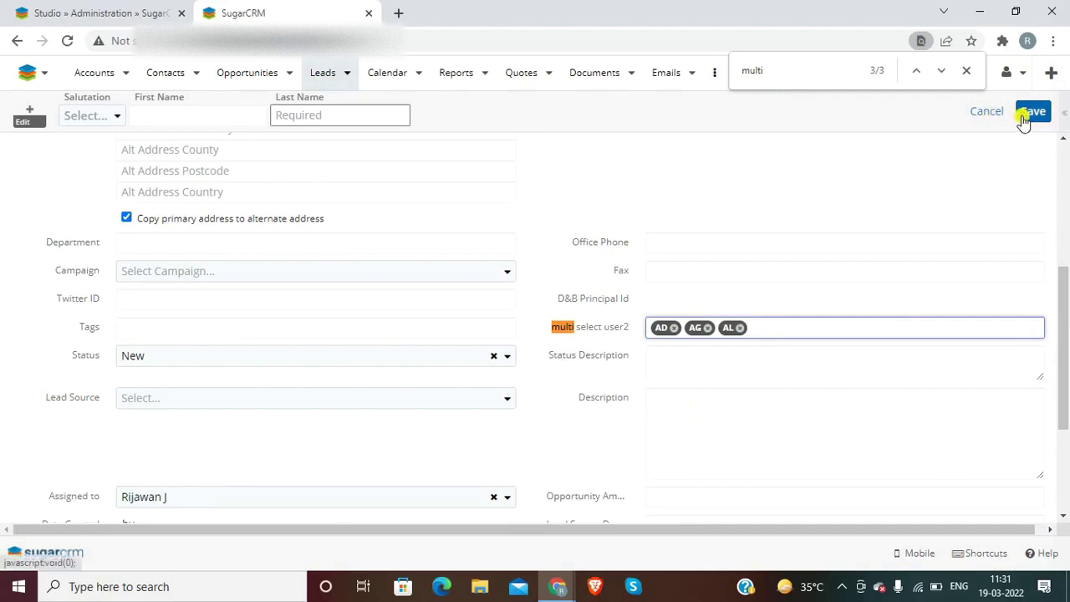
Enter demoTest as the lead's last name and save the lead.
click(332, 117)
text(Q)
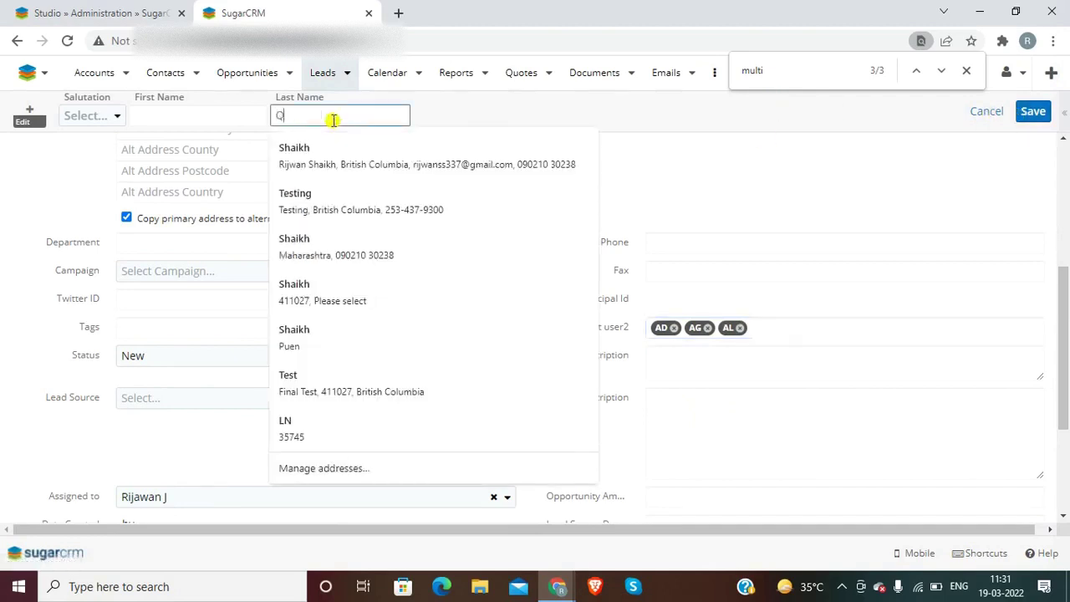
text(ue)
key(BackSpace)
key(BackSpace)
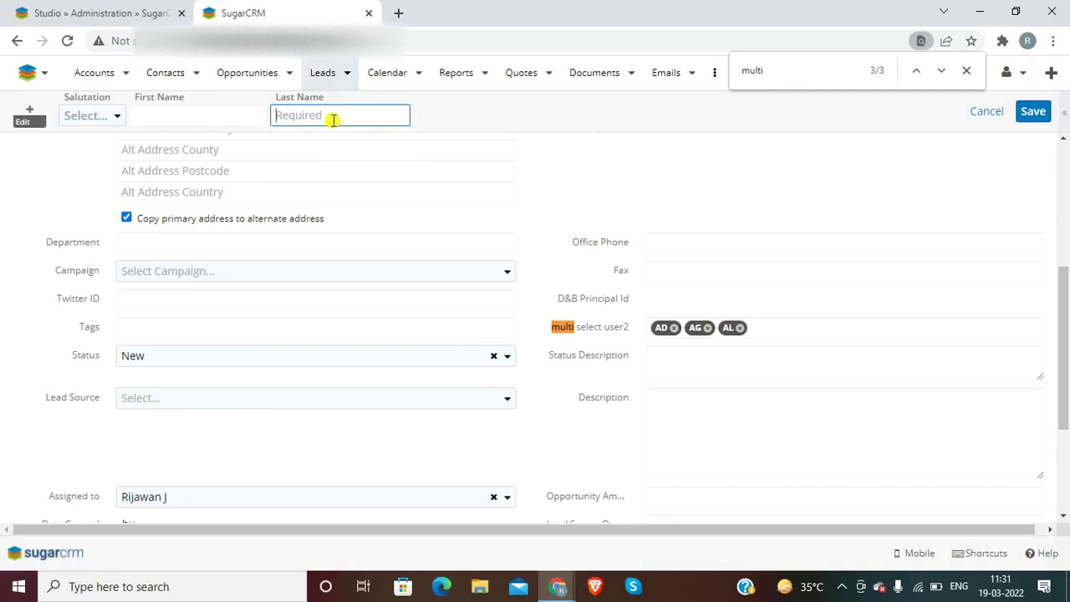
text(D)
key(BackSpace)
text(demoTest)
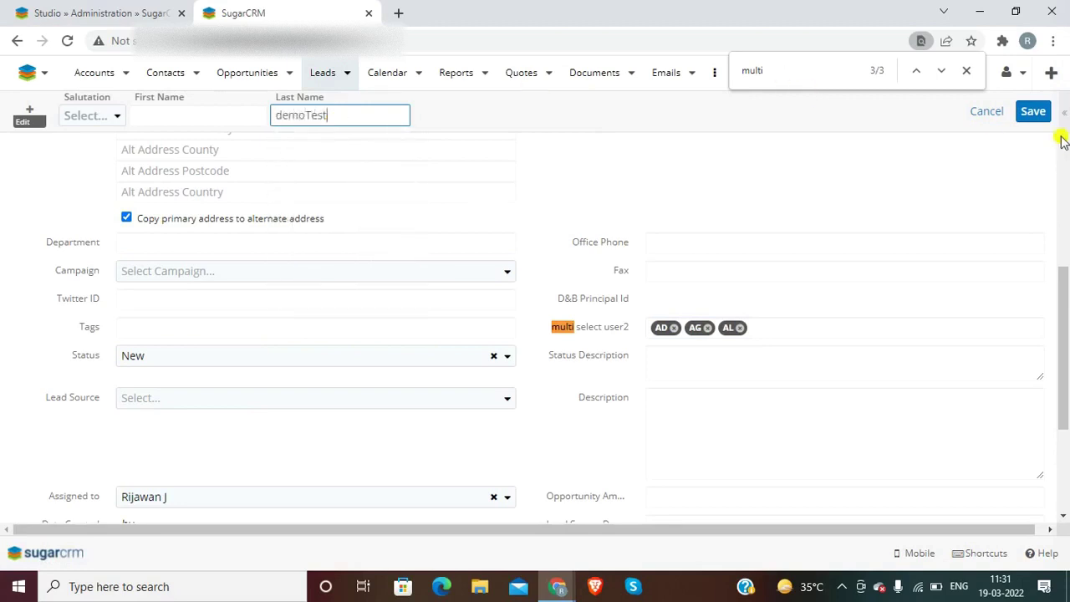
click(1032, 111)
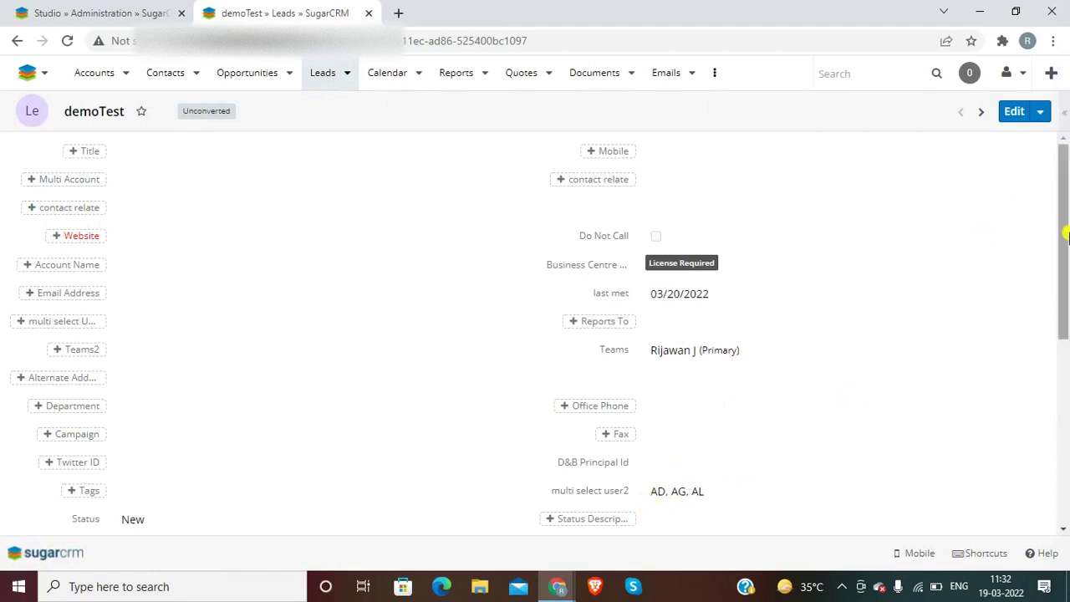
Start a new custom field for the Leads module in Studio and set its data type to Currency.
click(100, 13)
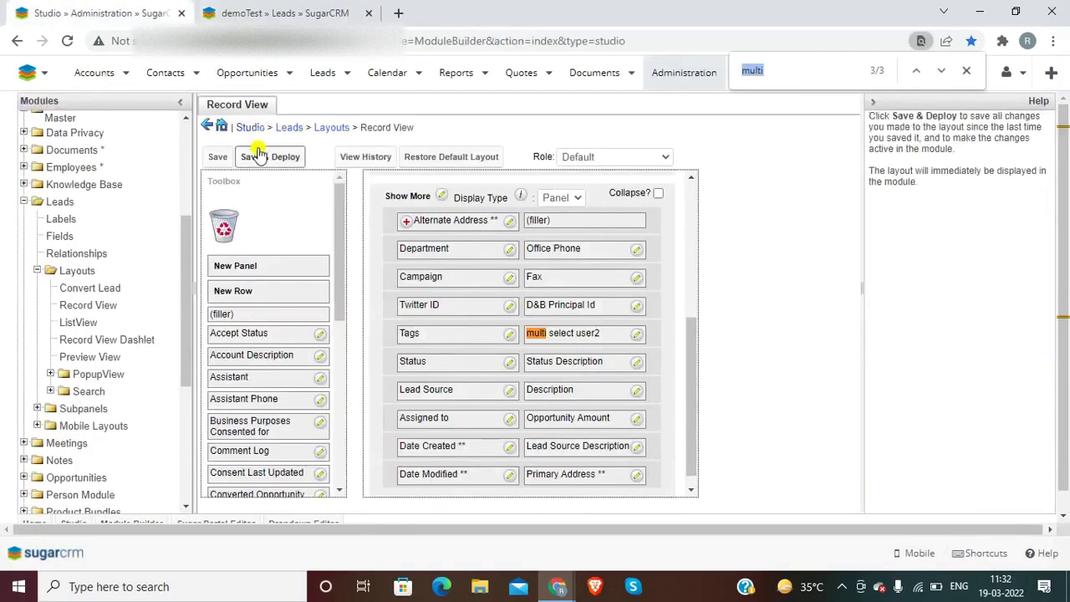
click(59, 236)
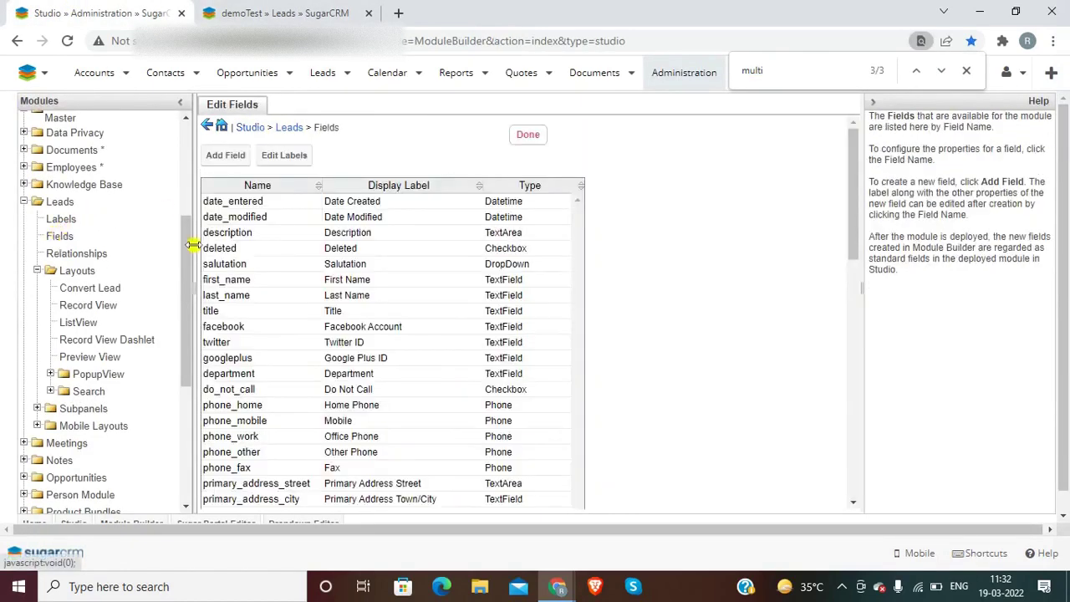
click(221, 159)
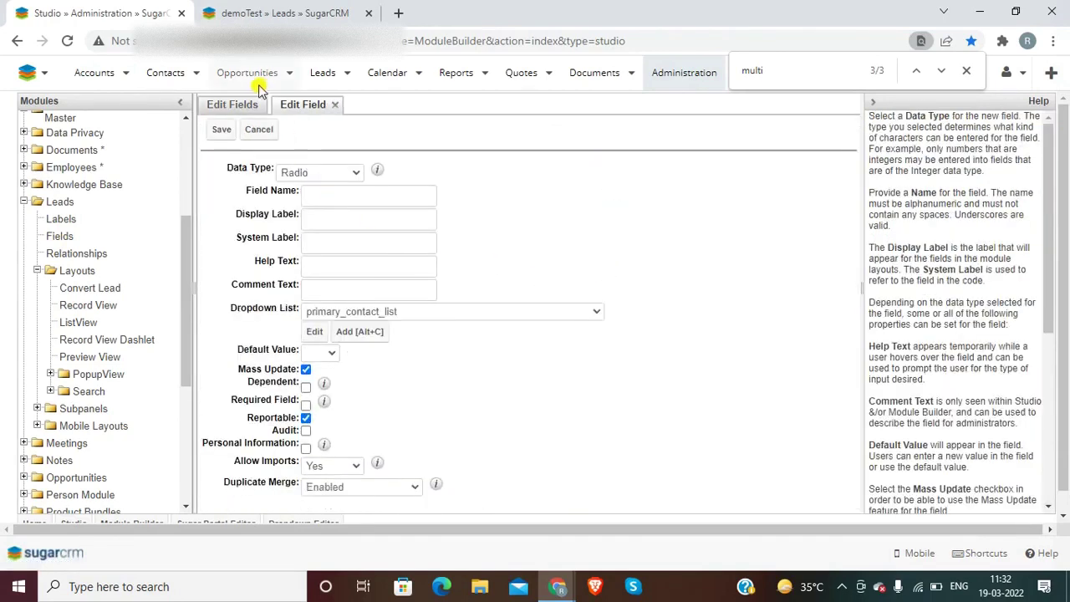
click(248, 107)
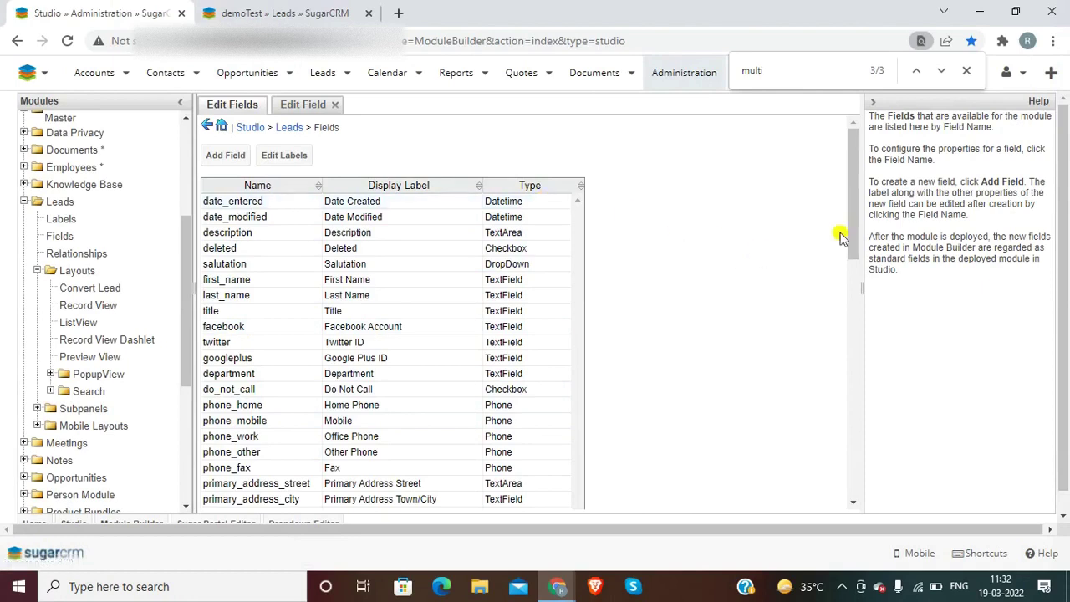
click(288, 107)
click(308, 172)
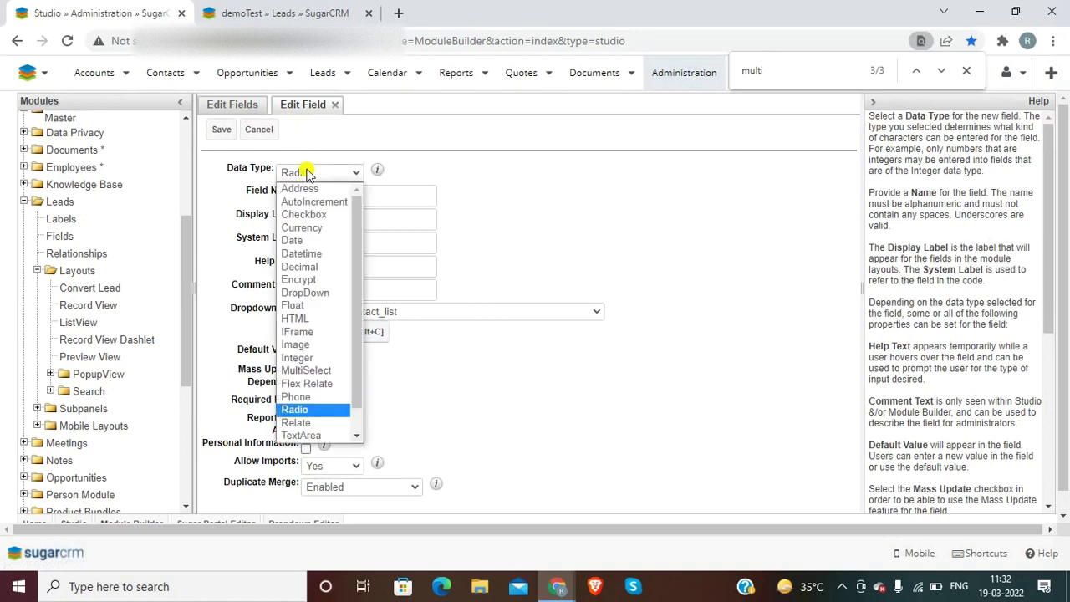
click(301, 227)
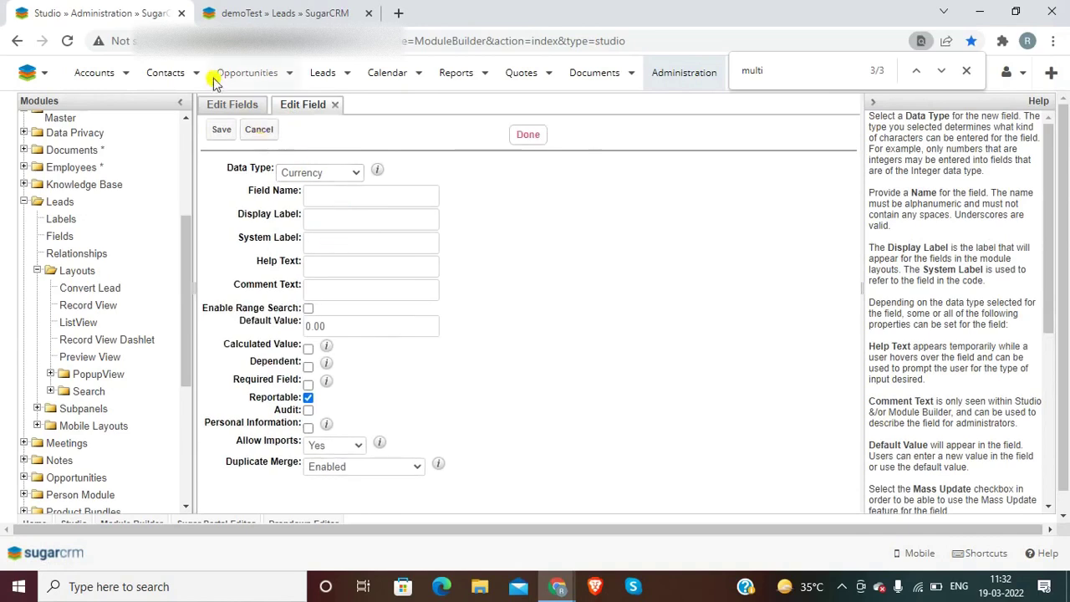
Search the Leads field list for an existing currency field using "curren" and look at the new lead form.
click(231, 111)
key(ctrl+f)
text(curren)
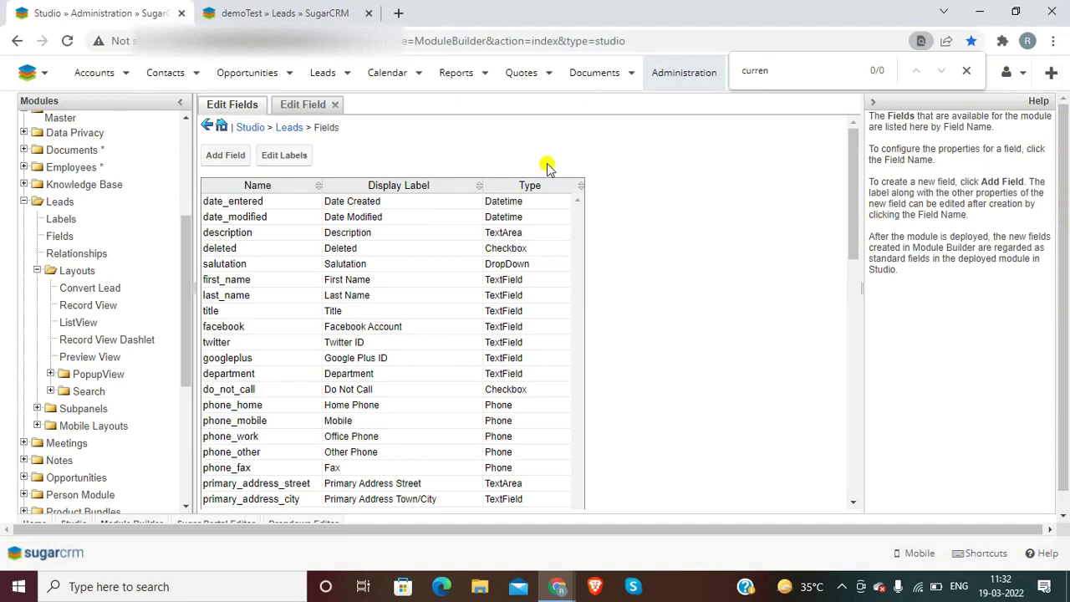
key(ctrl+Tab)
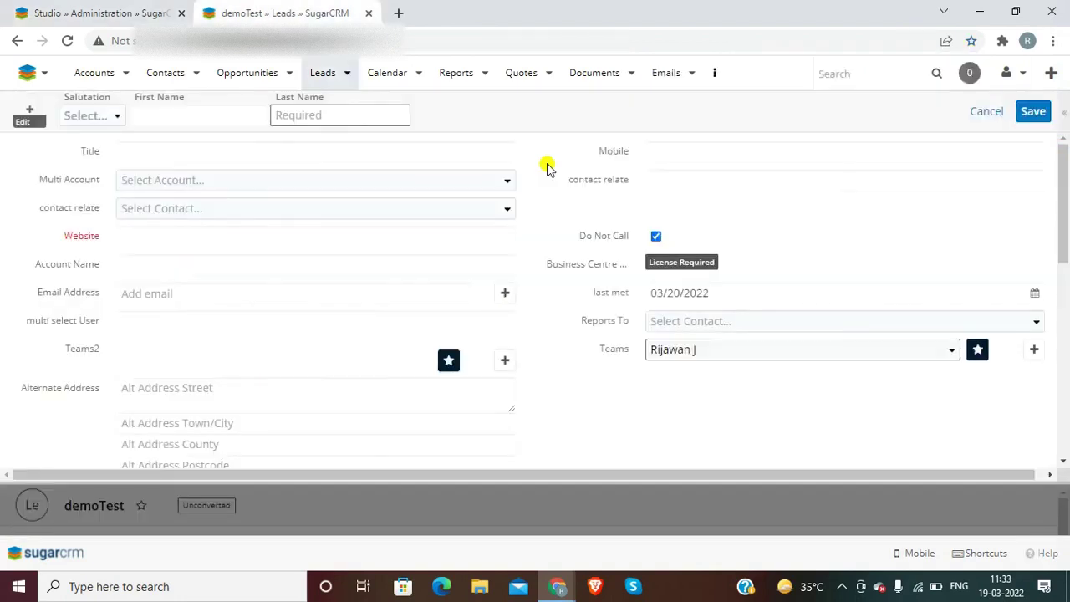
key(ctrl+shift+Tab)
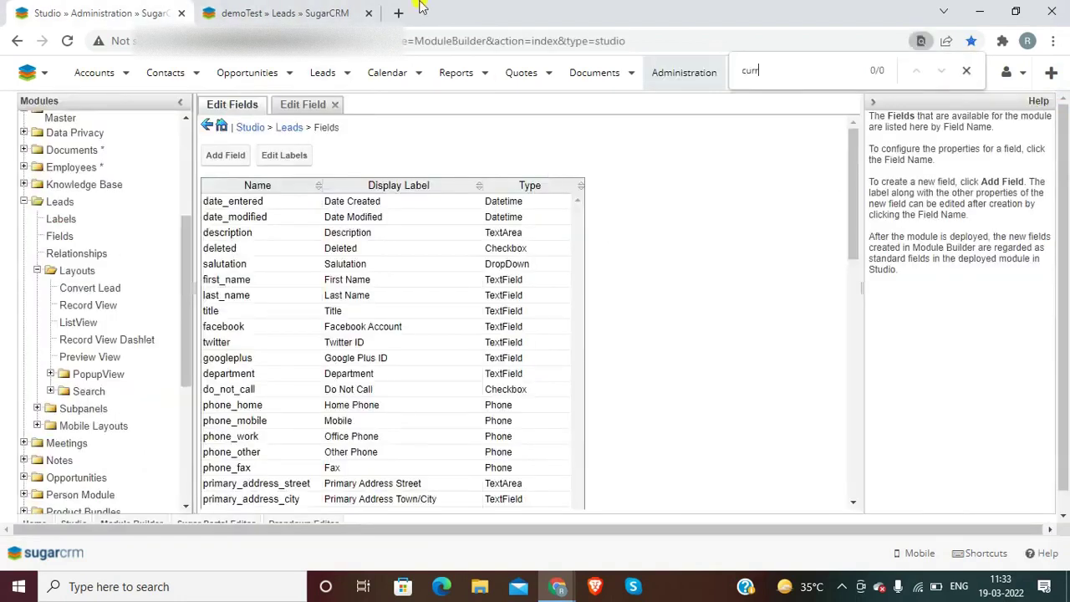
Name the currency field doller, set its display label to $, and save it.
click(315, 107)
click(332, 193)
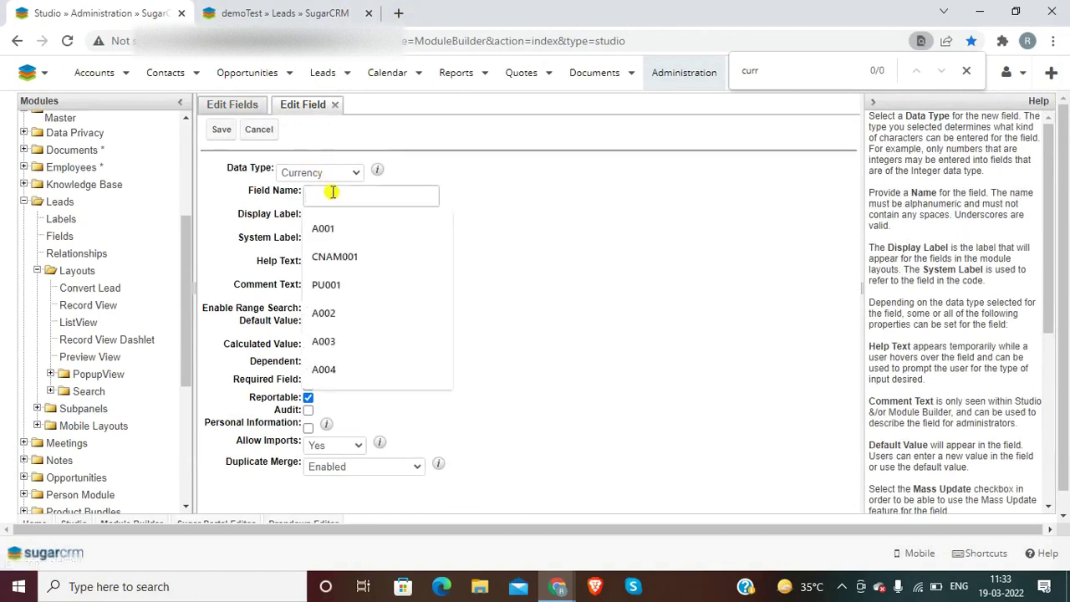
text(Doll)
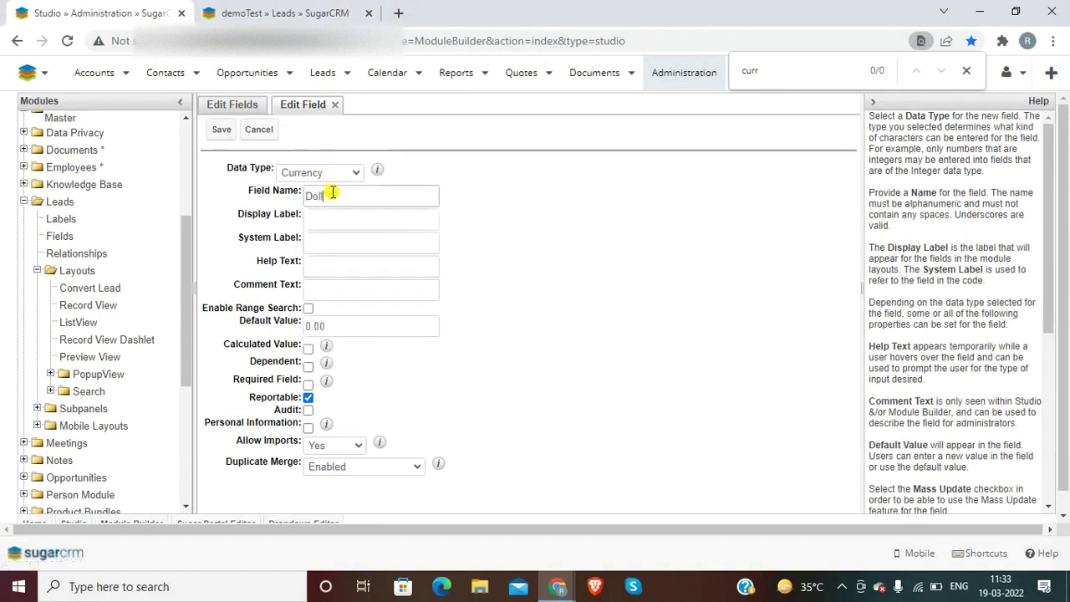
text(er)
key(Tab)
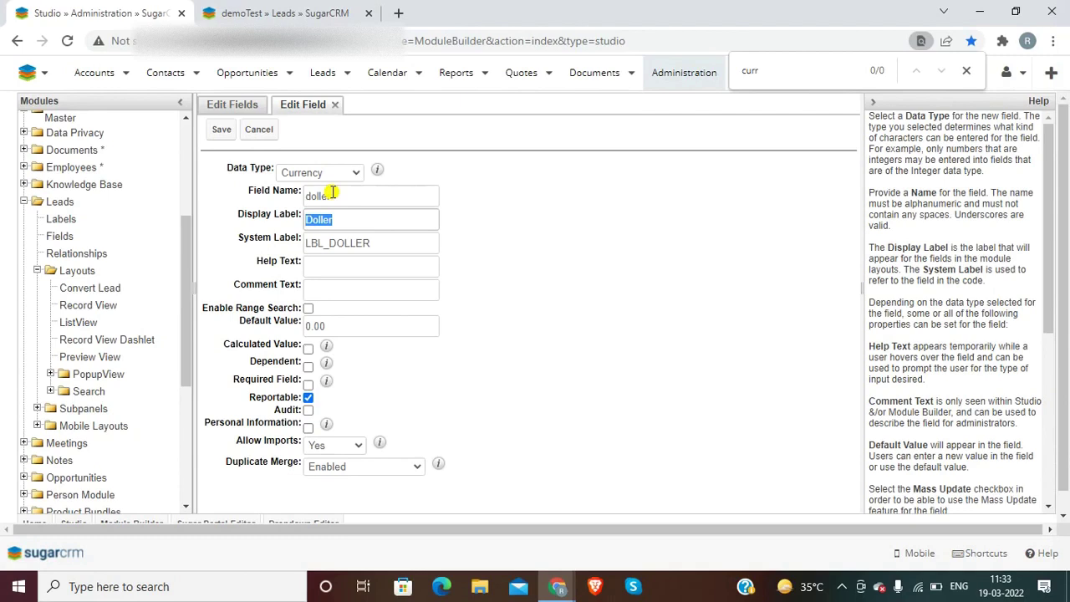
text($)
key(Tab)
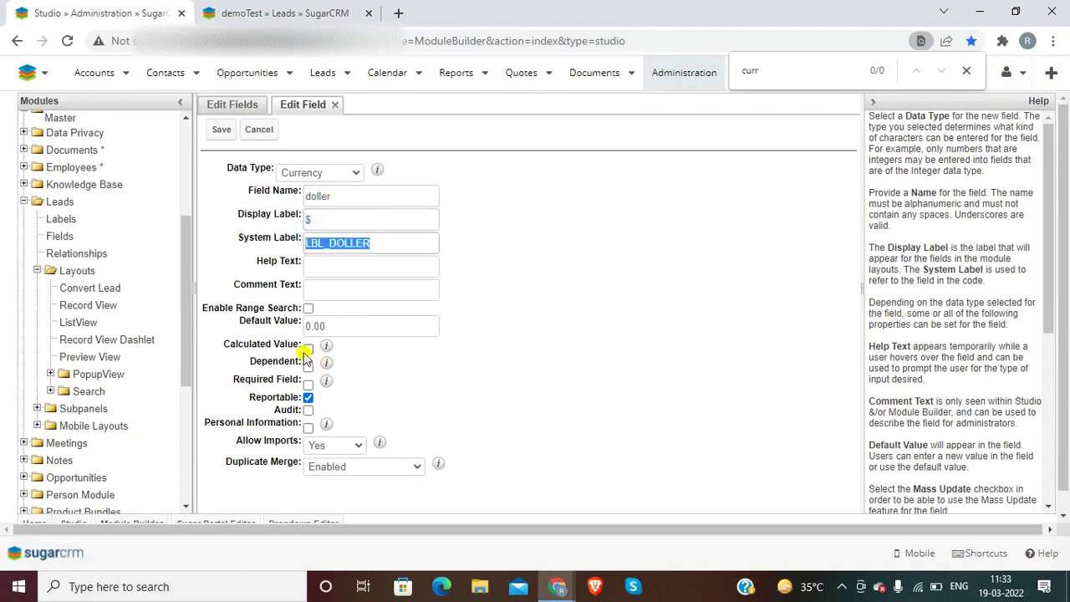
click(221, 129)
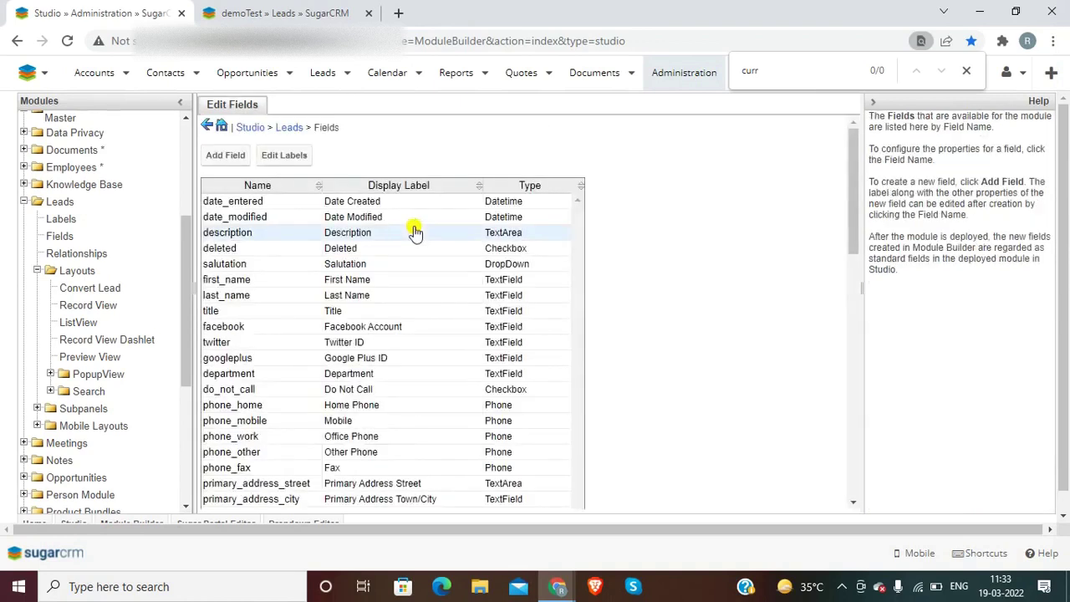
Place the $ field in the filler cell beside contact relate in the Leads record view and deploy the layout.
click(95, 306)
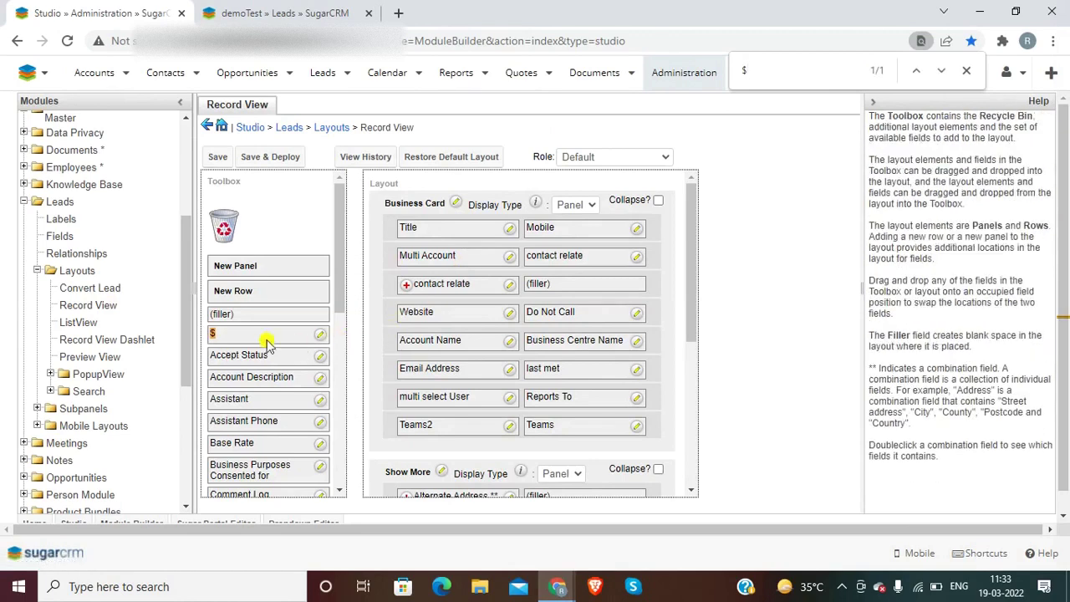
drag(218, 333, 539, 282)
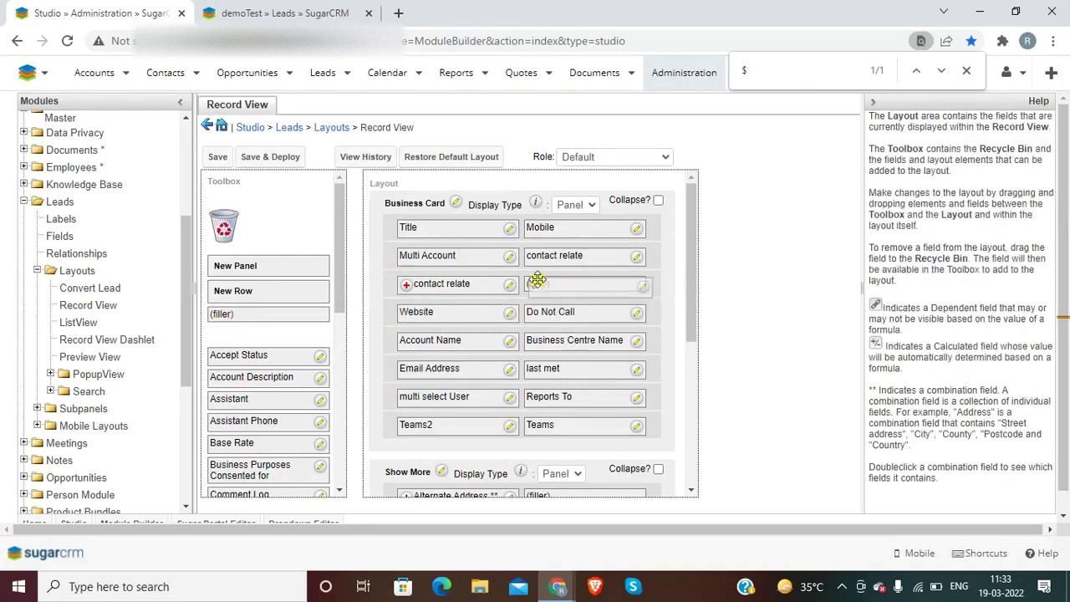
click(273, 158)
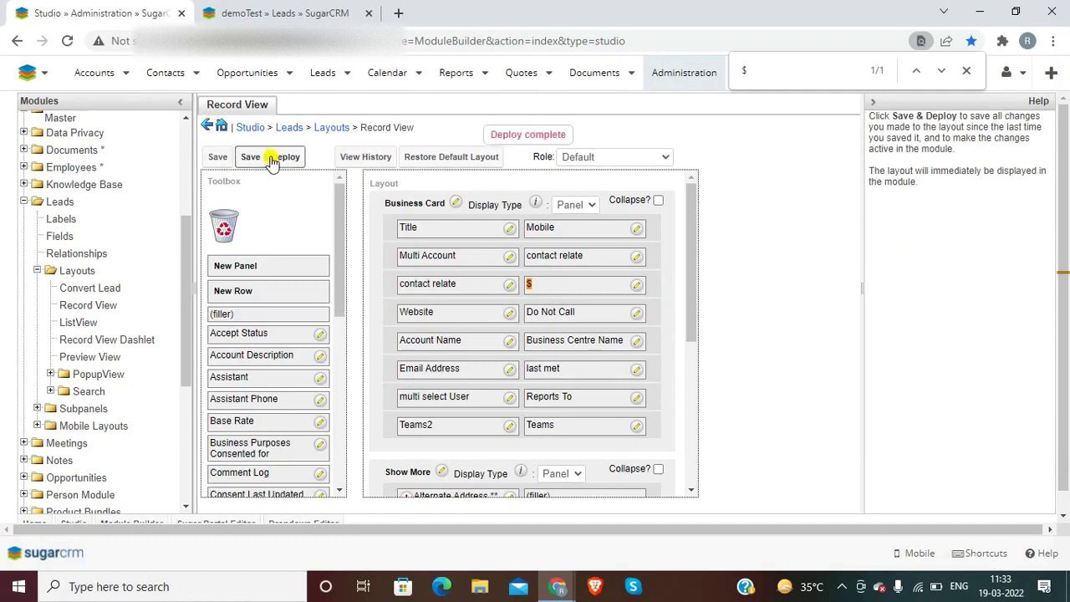
Reload the new lead form to load the layout with the $ field.
key(ctrl+Tab)
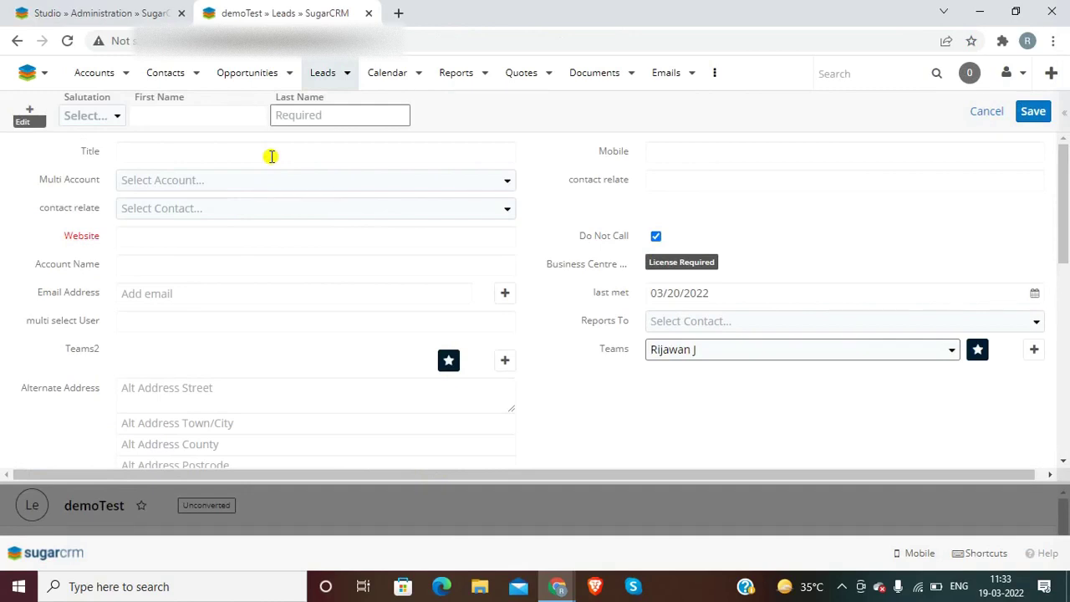
key(F5)
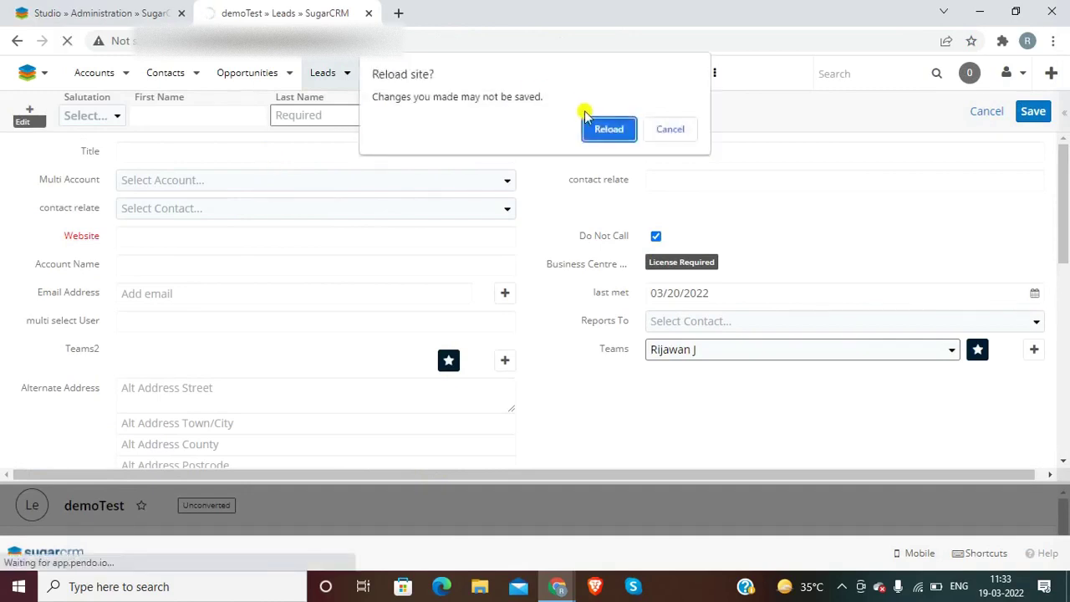
click(608, 129)
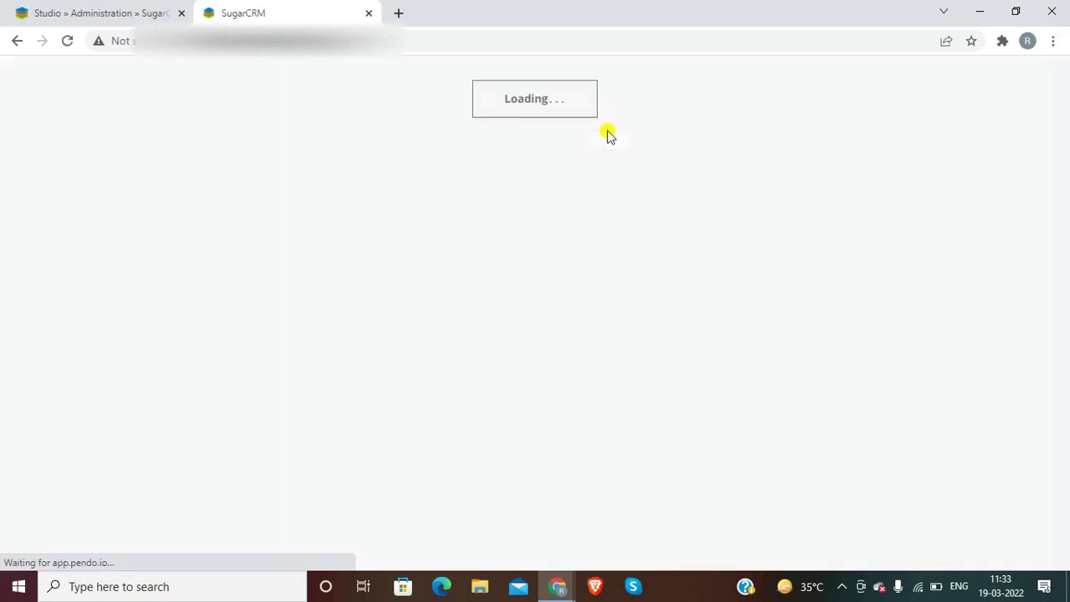
Return to Studio and start another Leads field with the data type Relate.
key(ctrl+shift+Tab)
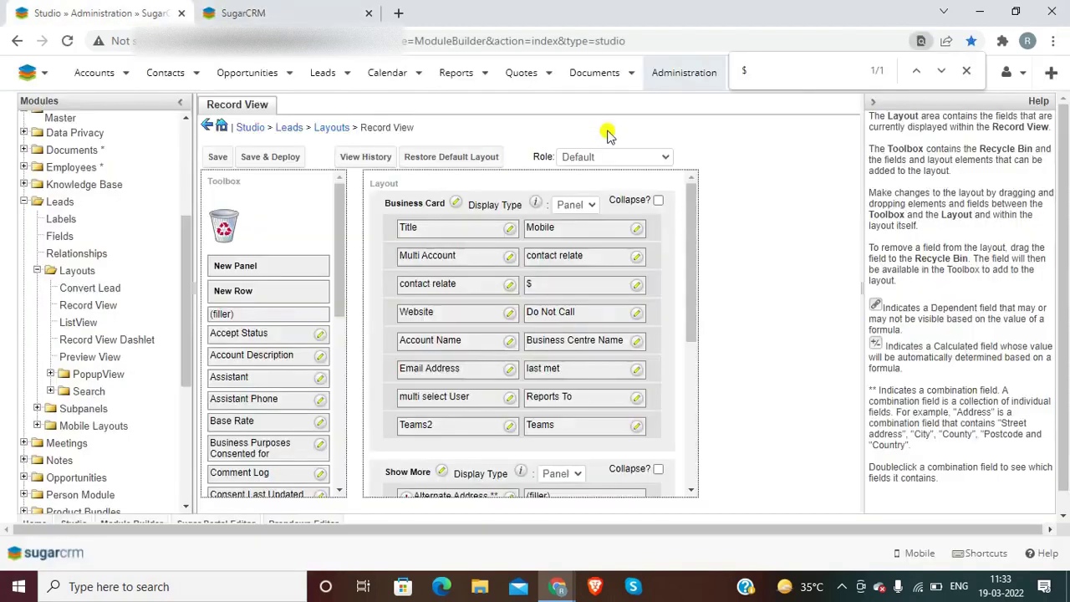
click(55, 220)
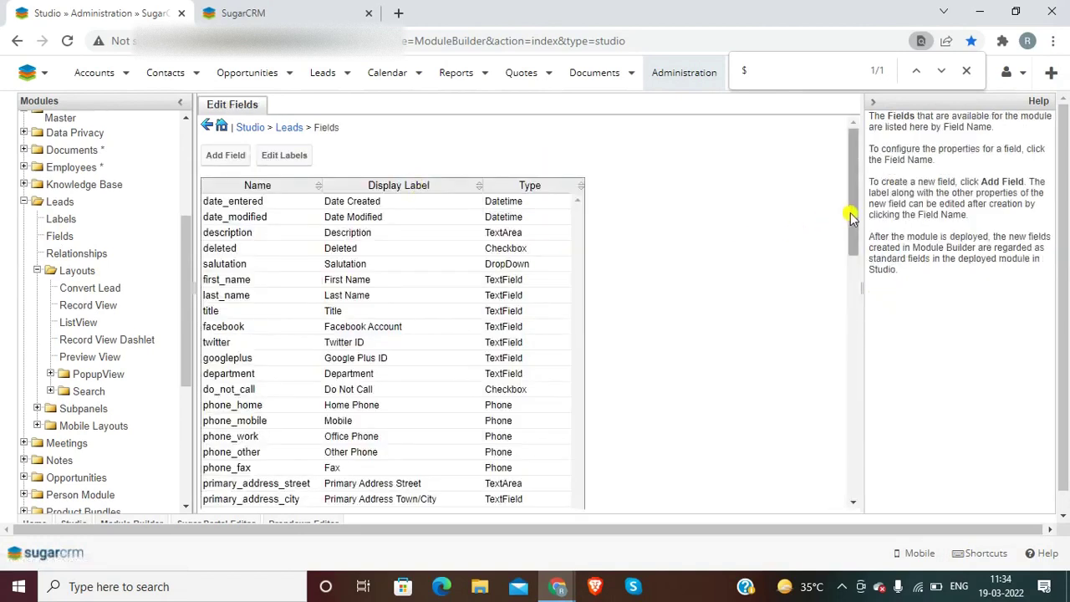
click(215, 156)
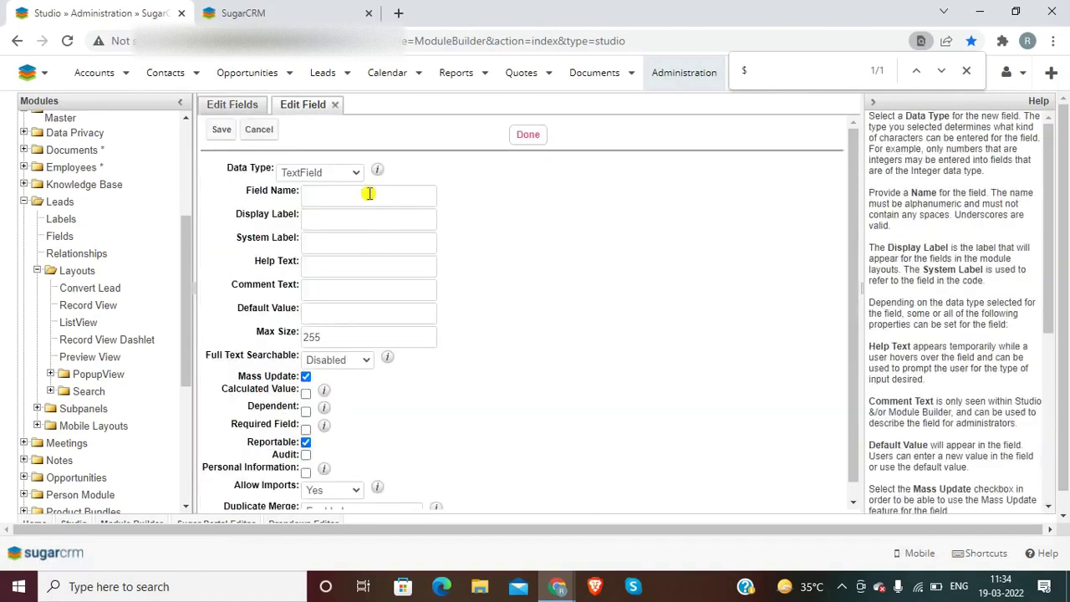
click(318, 173)
key(r)
key(e)
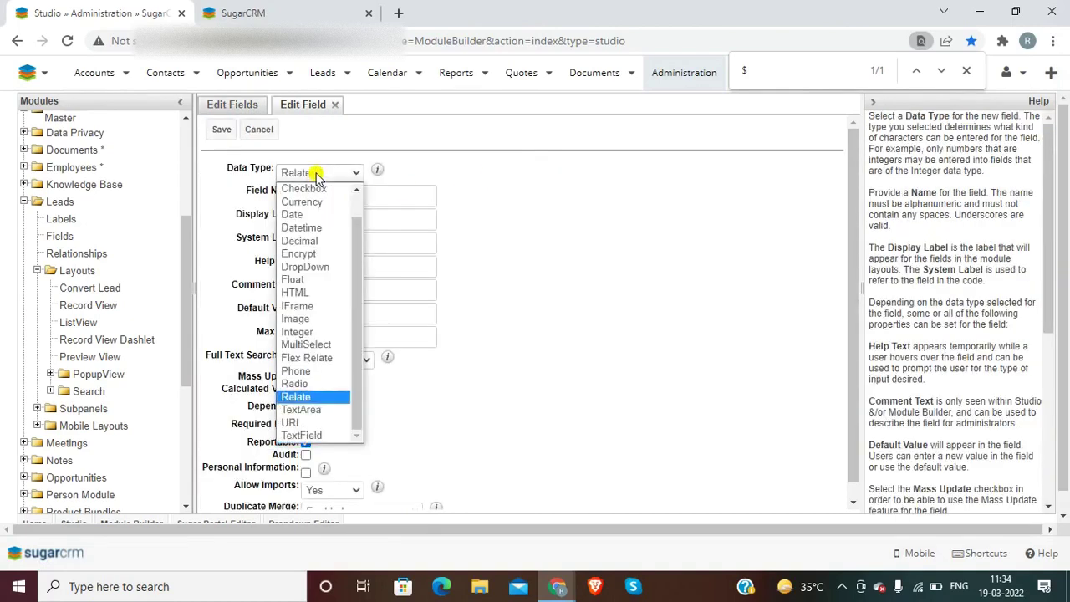
key(Return)
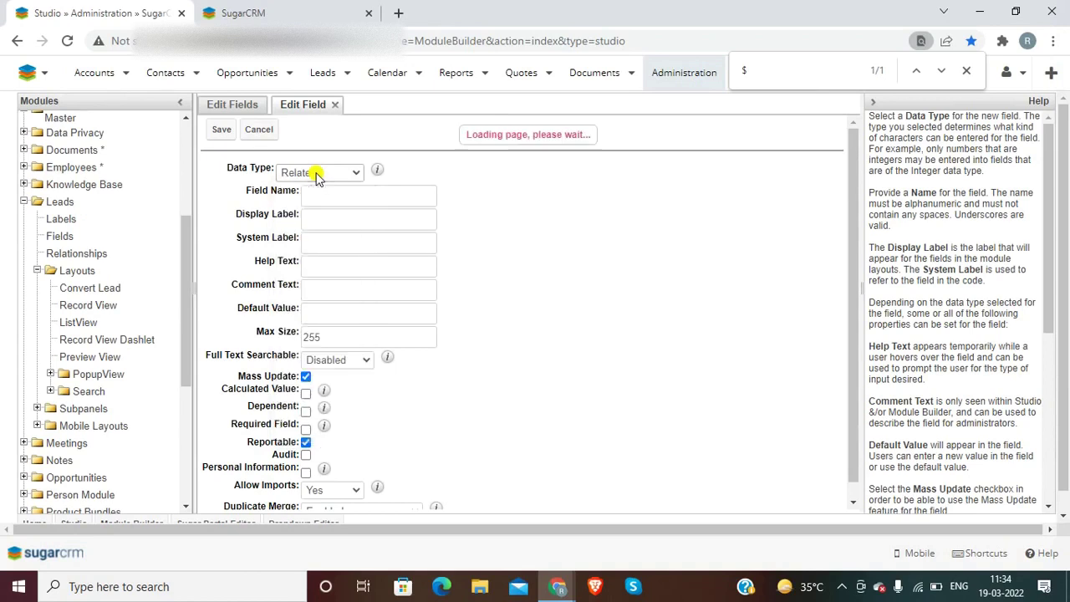
Name the relate field relatedmyfield with the label RelatedMyfield, set its module to Cases, and save it.
click(332, 195)
text(RelatedMField)
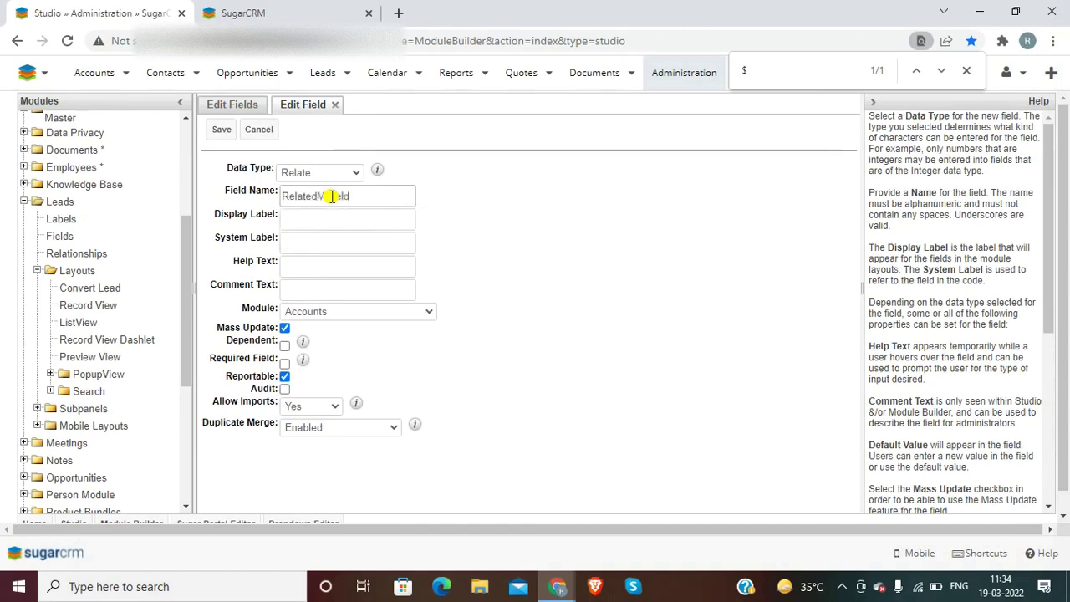
key(Tab)
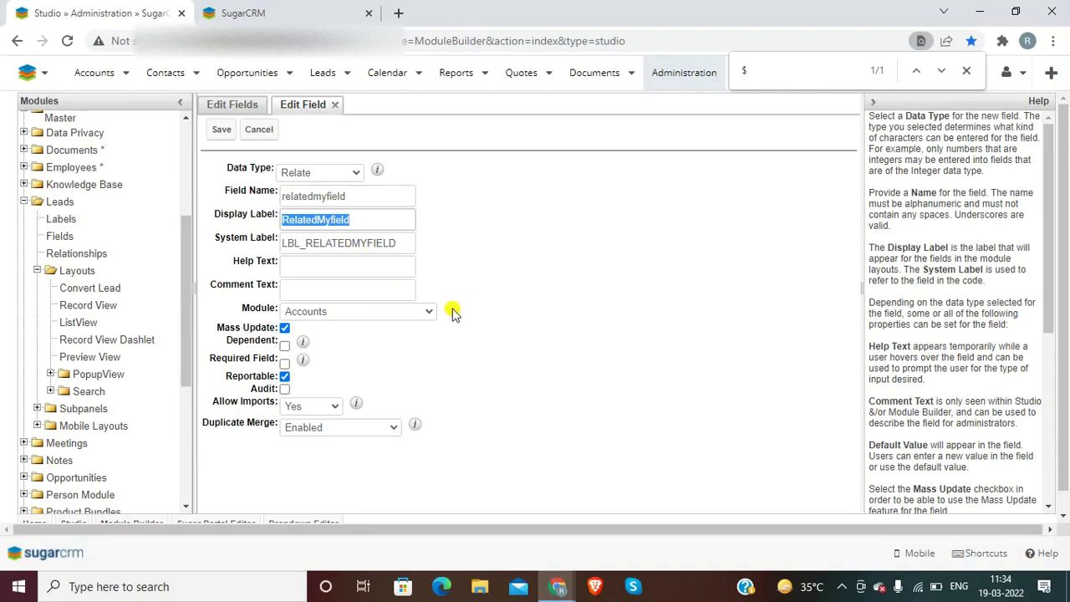
click(376, 312)
click(373, 312)
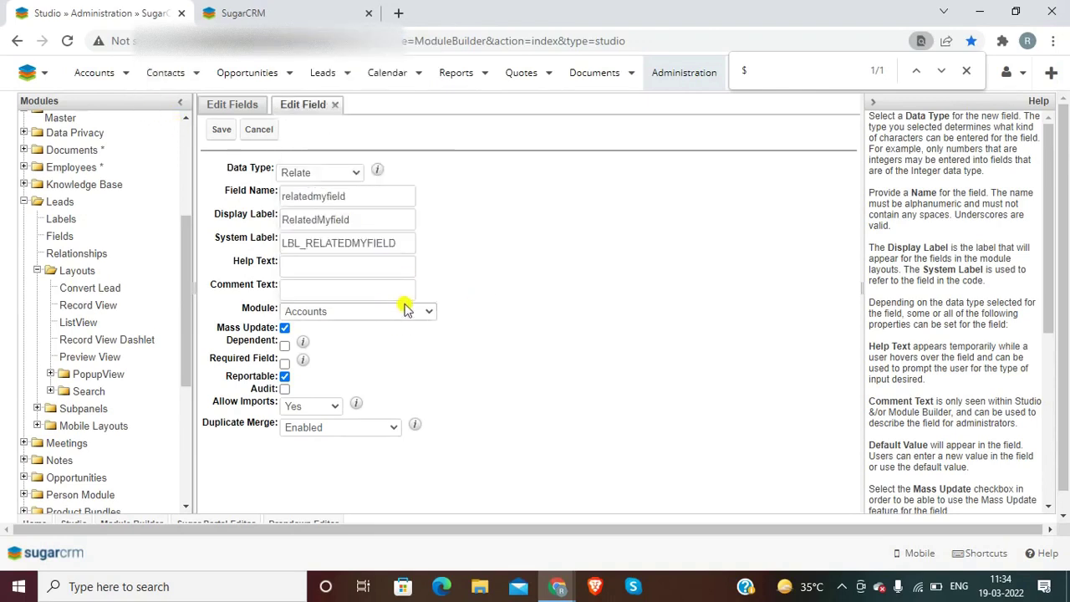
click(401, 312)
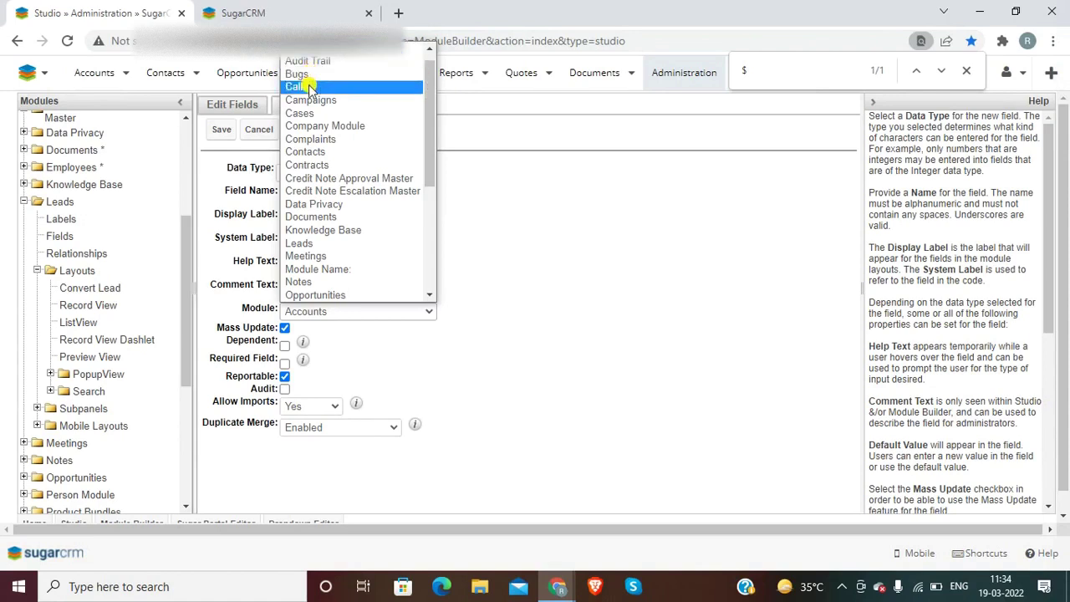
click(308, 113)
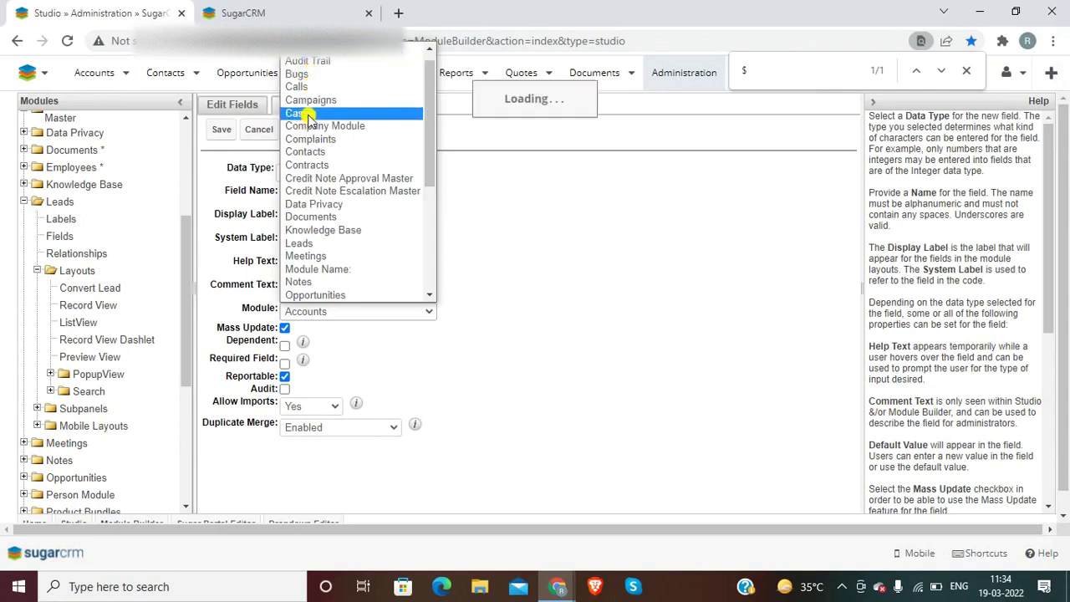
click(216, 130)
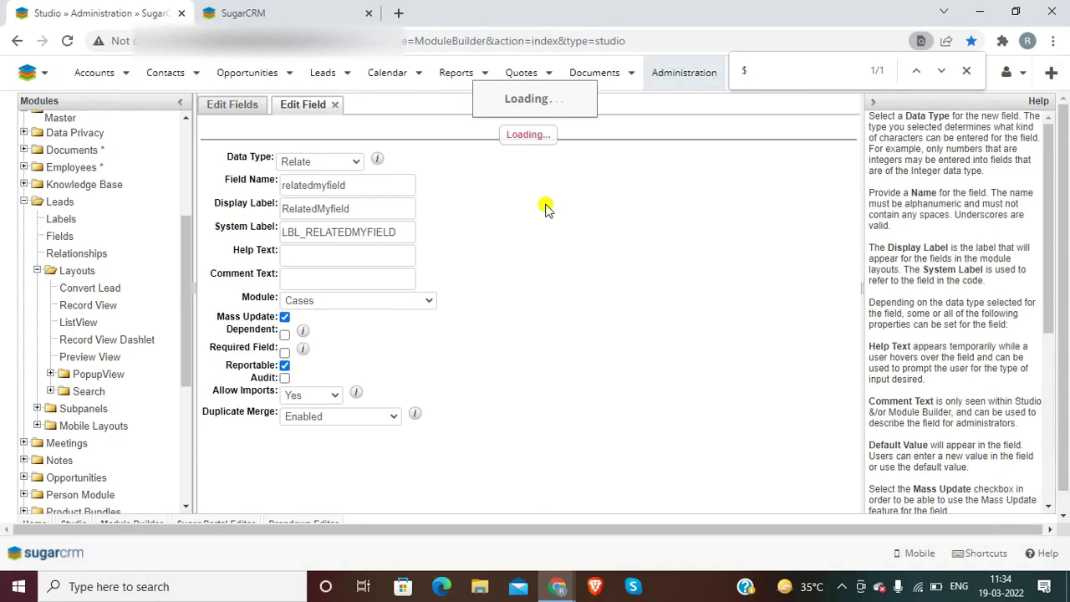
On the new lead form, enter 10.00 in the $ field and switch its currency to AED.
key(ctrl+Tab)
key(ctrl+Tab)
key(ctrl+Tab)
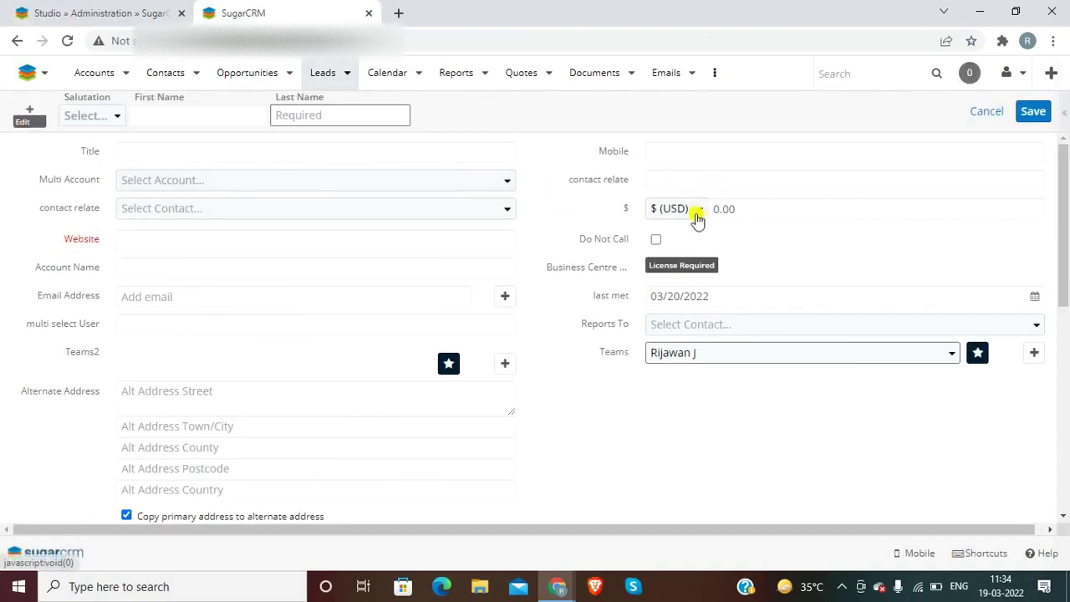
click(736, 209)
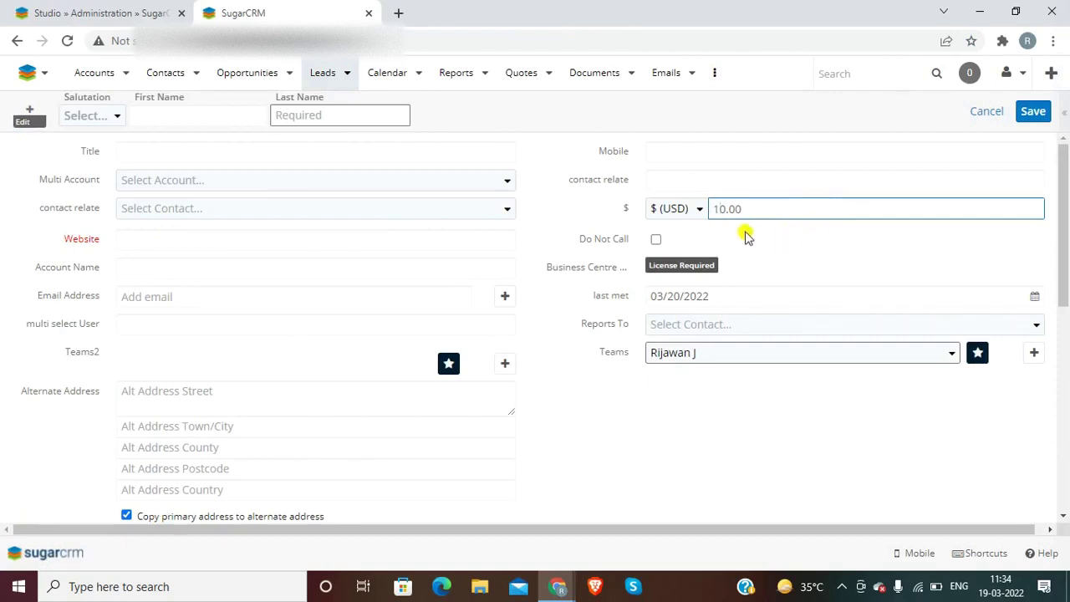
click(698, 209)
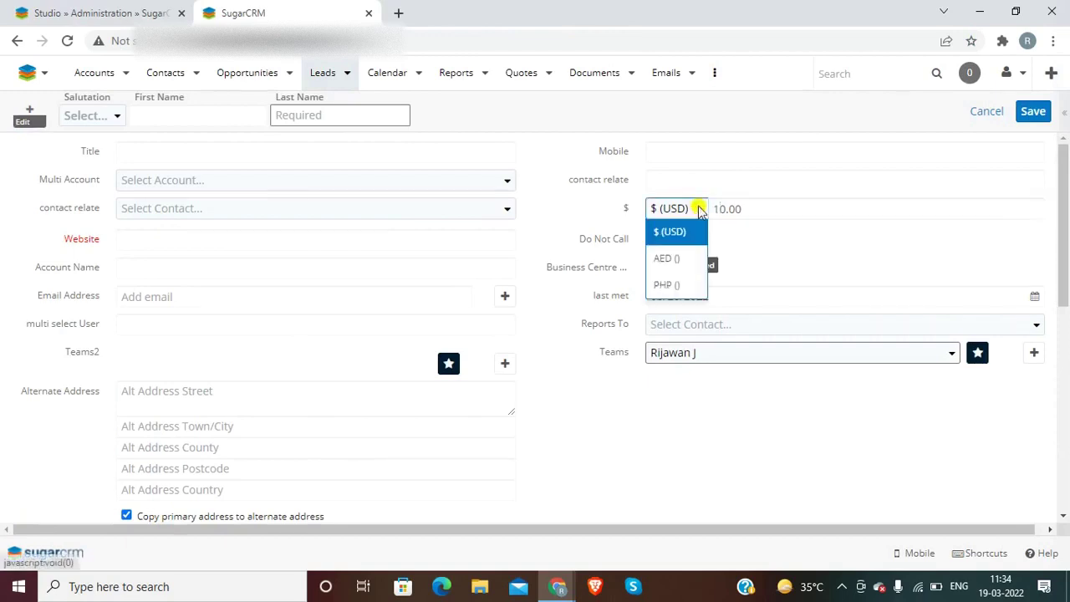
click(679, 266)
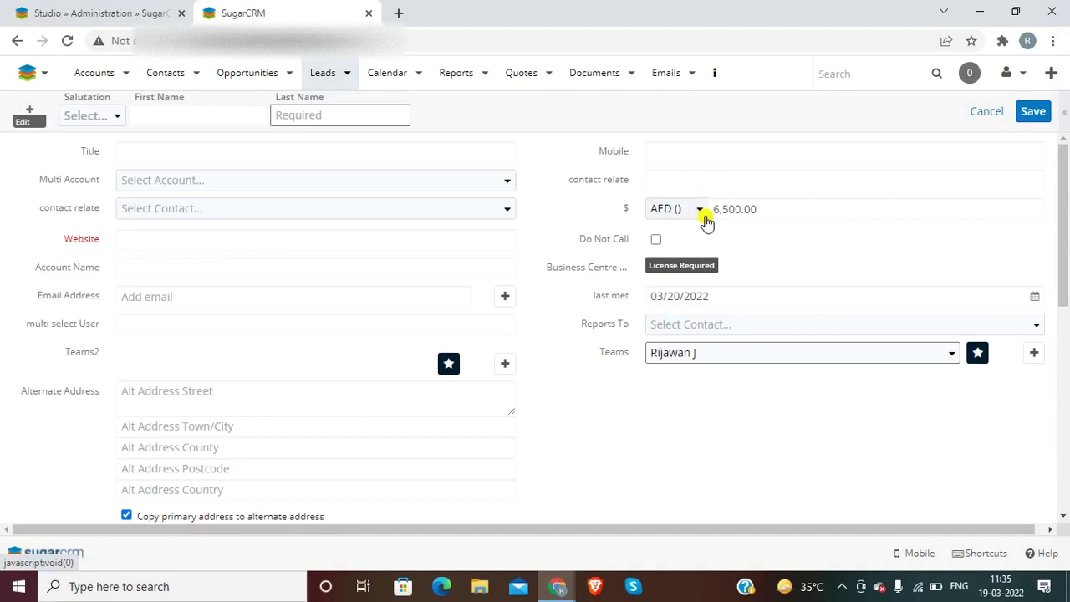
Switch the $ field's currency to PHP on the new lead form.
click(705, 216)
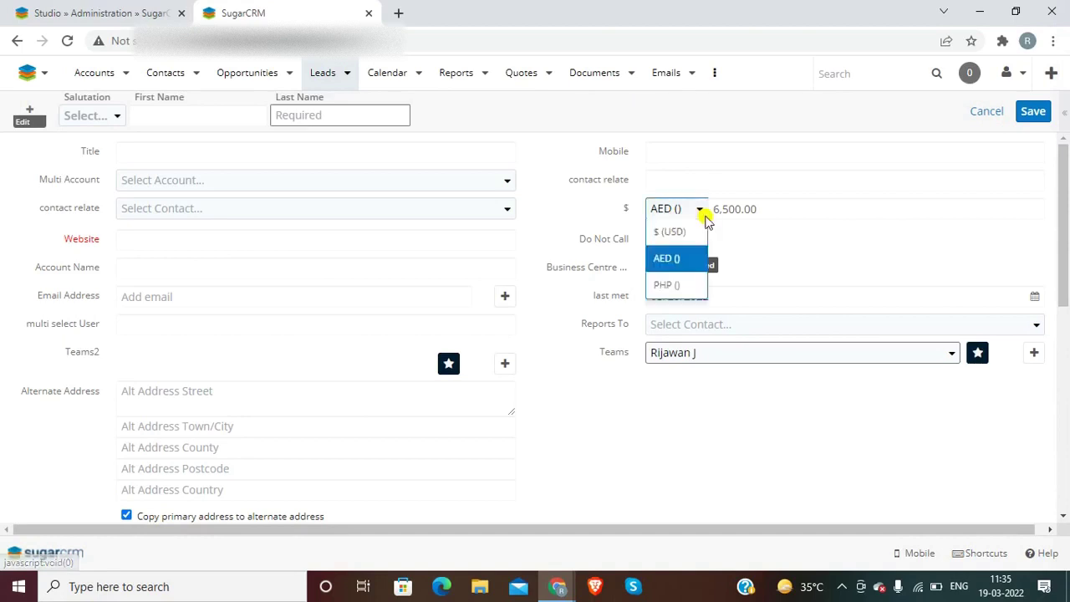
click(688, 285)
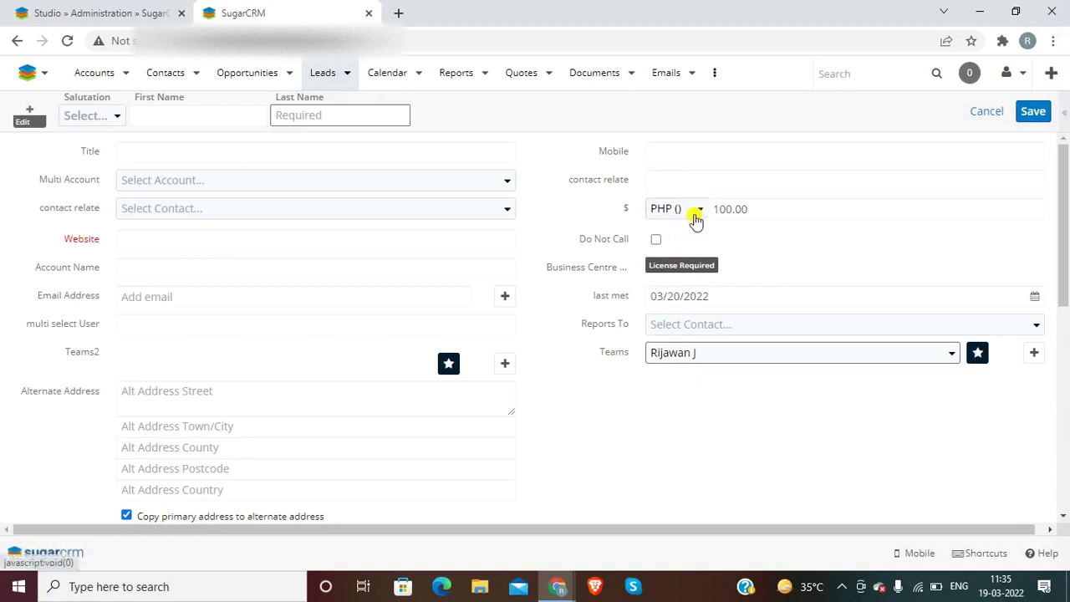
double_click(729, 210)
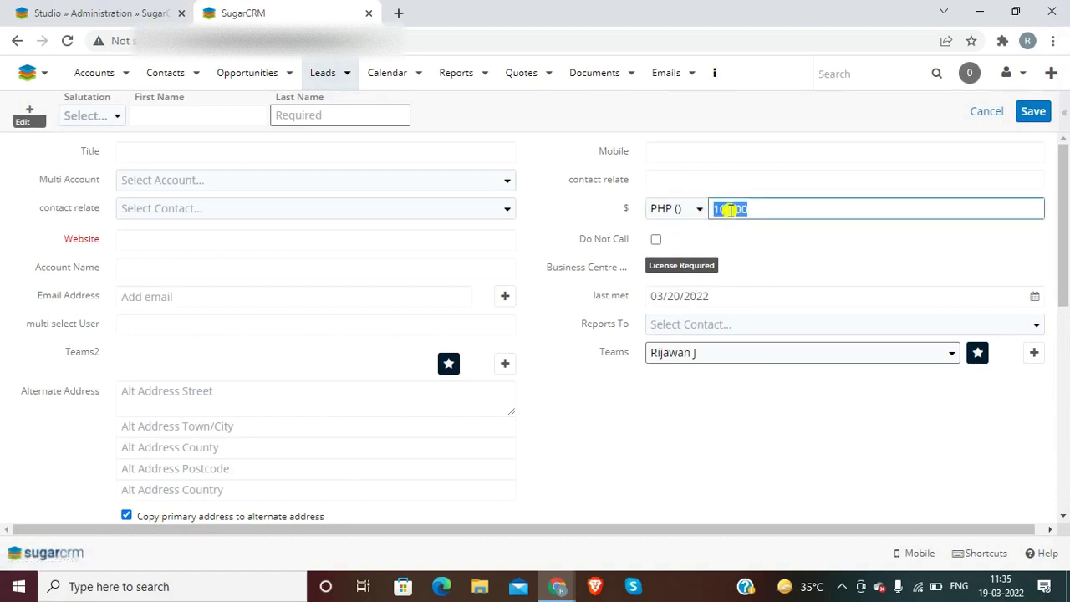
Return to Studio and search the Leads fields list for relate to locate the RelatedMyfield field.
click(86, 7)
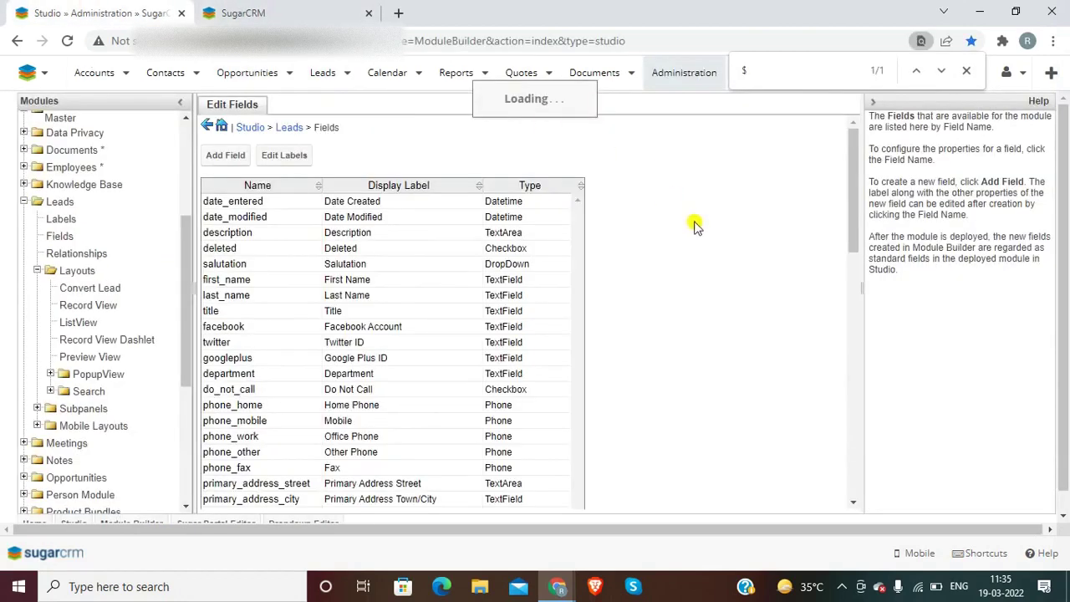
text(relate)
scroll(693, 226, down, 10)
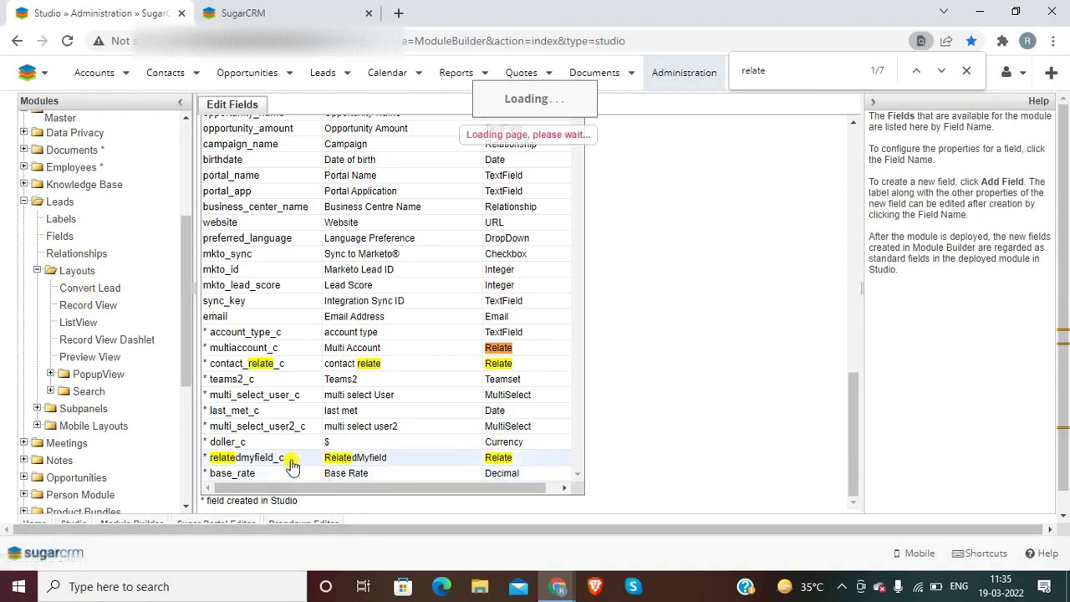
Leave the new lead form by searching for case and opening the Cases module list.
click(275, 12)
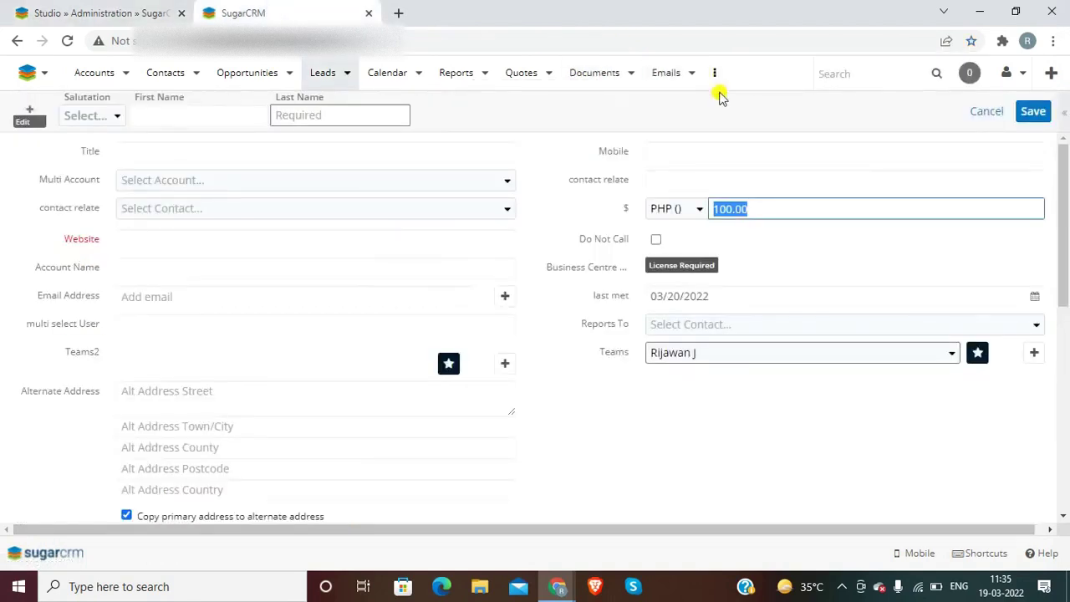
key(ctrl+shift+space)
text(cae)
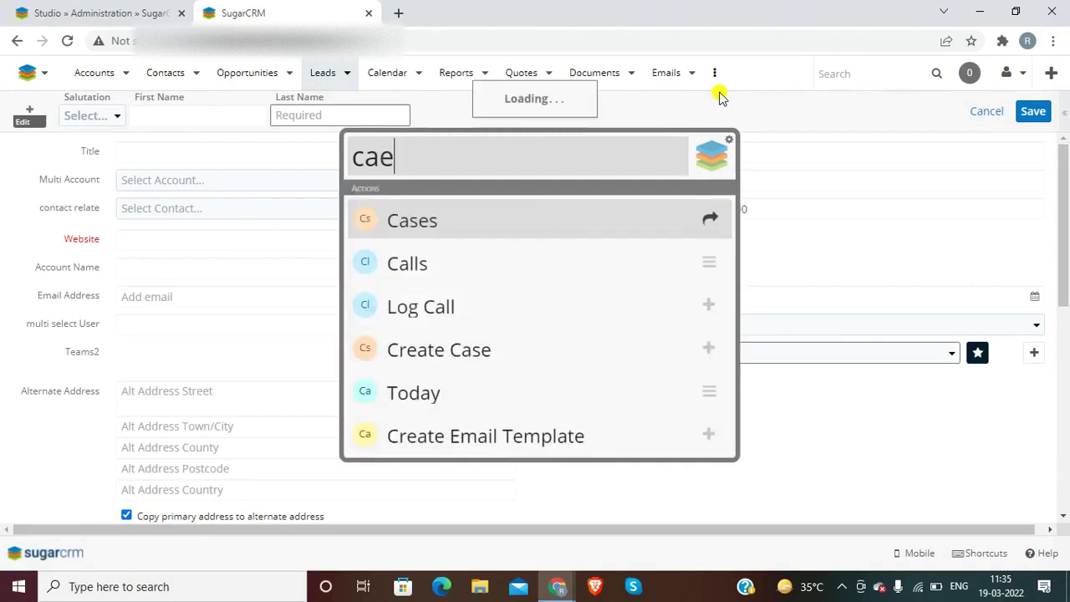
key(BackSpace)
text(se)
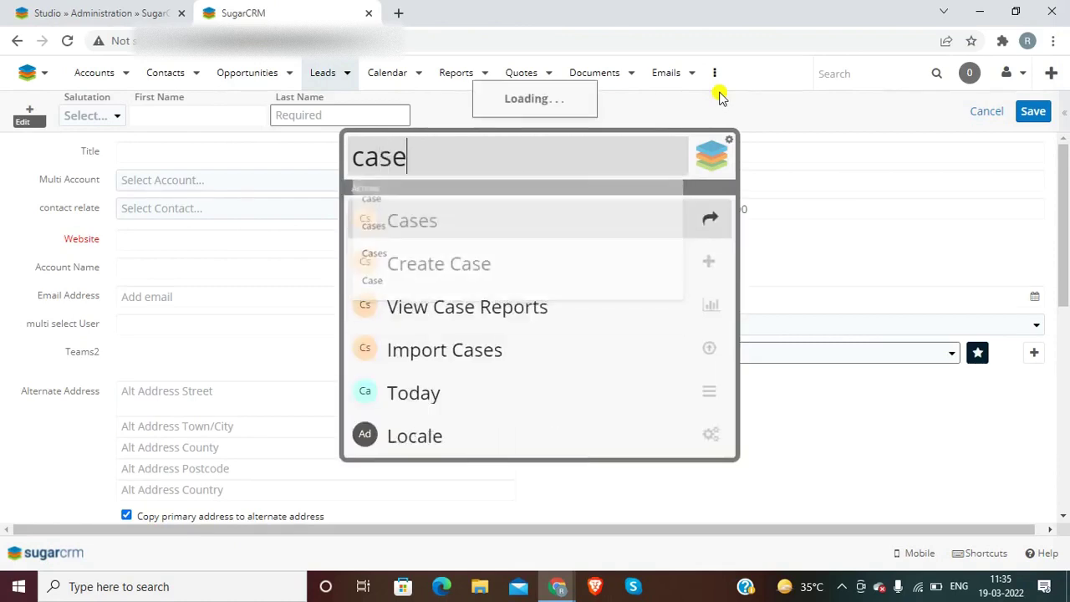
key(Return)
key(Return)
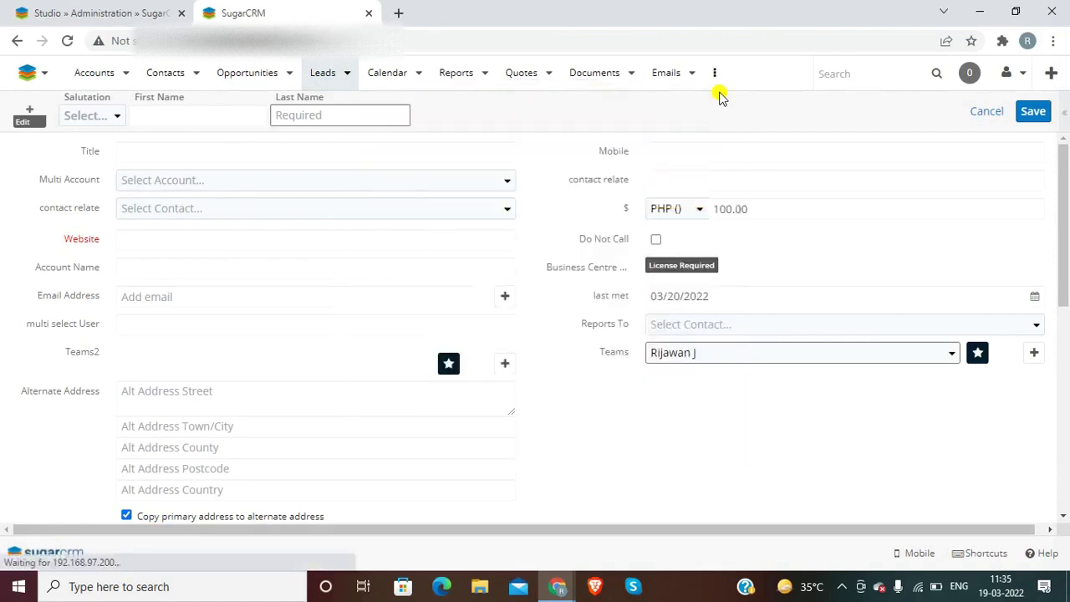
In the Leads Record View layout, replace the $ field in the Business Card panel with RelatedMyfield, then save and deploy the layout.
key(ctrl+Tab)
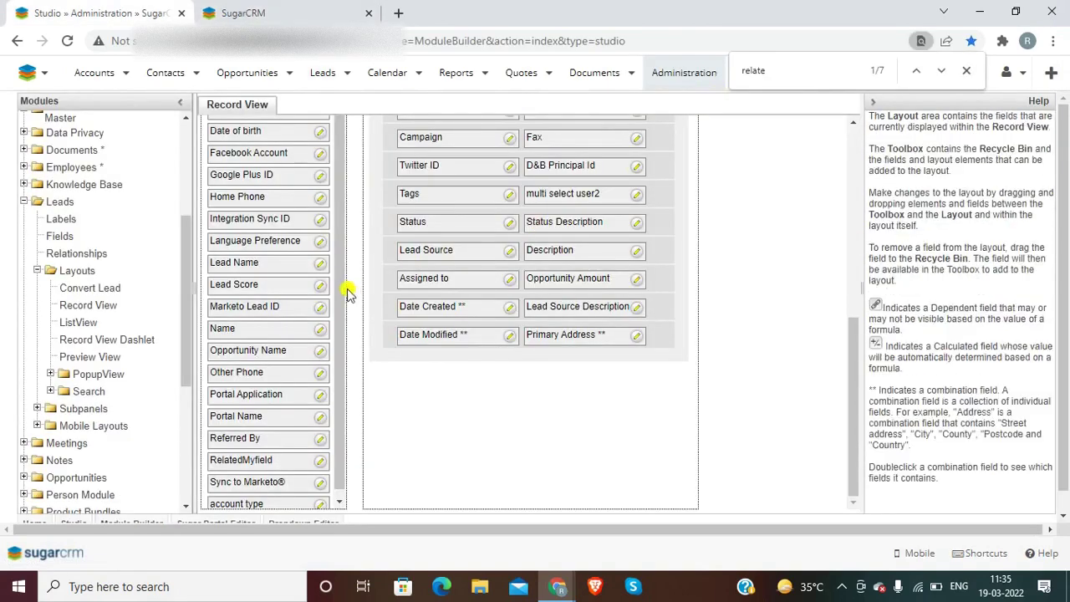
text(related)
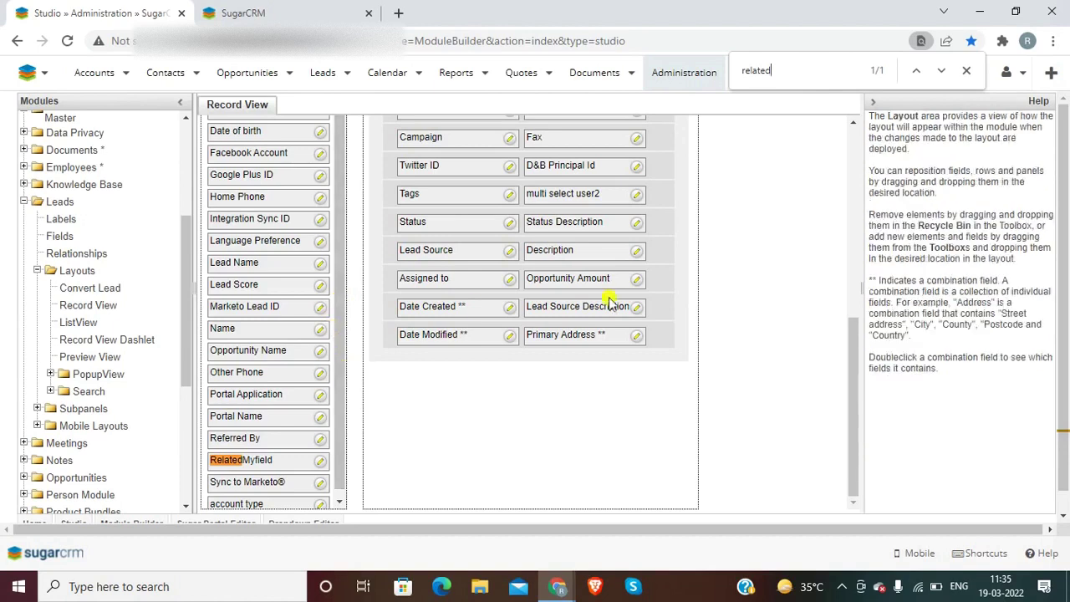
drag(854, 335, 852, 401)
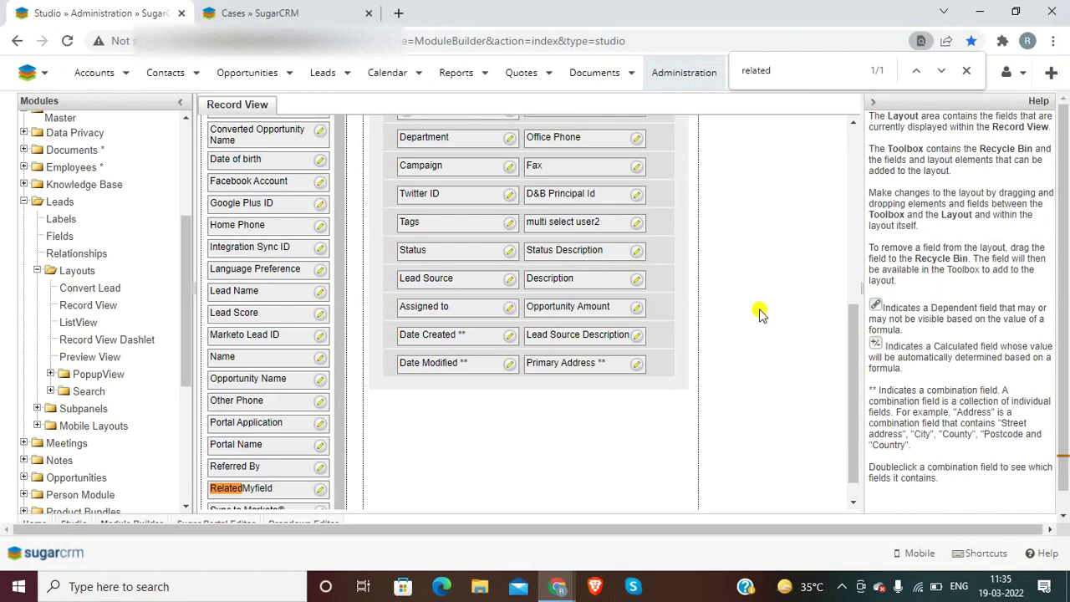
key(ctrl+minus)
key(ctrl+minus)
key(ctrl+minus)
key(ctrl+minus)
key(ctrl+minus)
key(ctrl+minus)
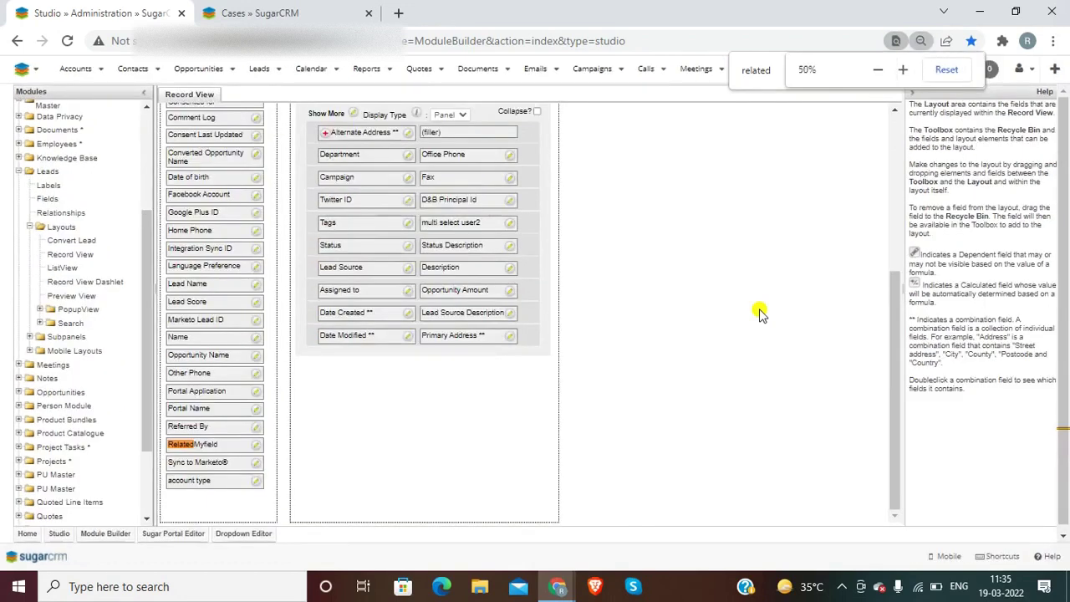
key(ctrl+0)
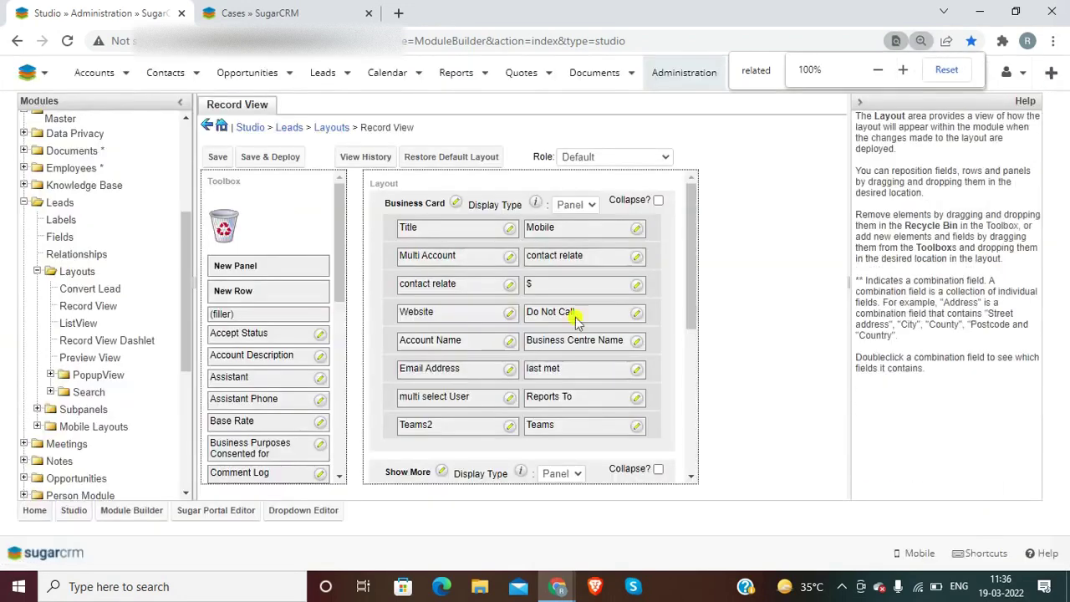
drag(334, 234, 354, 513)
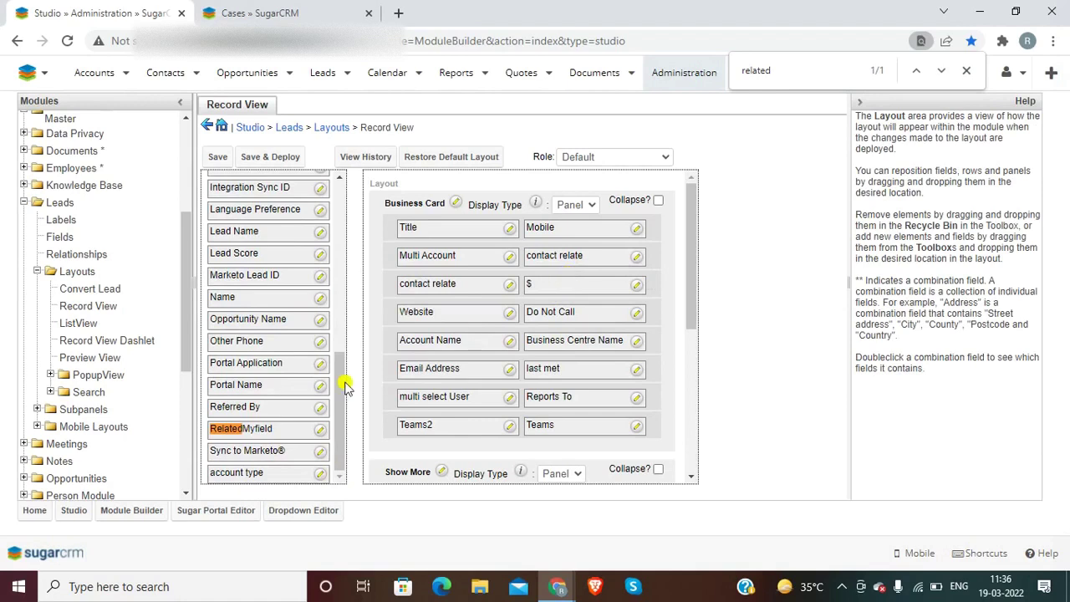
drag(263, 429, 577, 284)
click(243, 160)
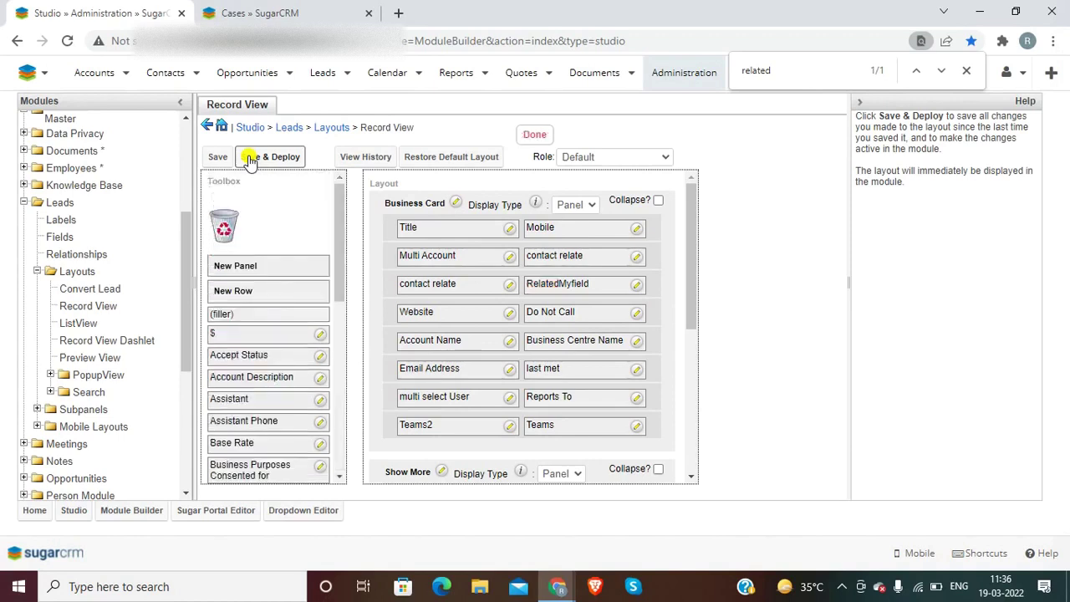
Return to the Cases list and sort it by case number in ascending order.
key(ctrl+Tab)
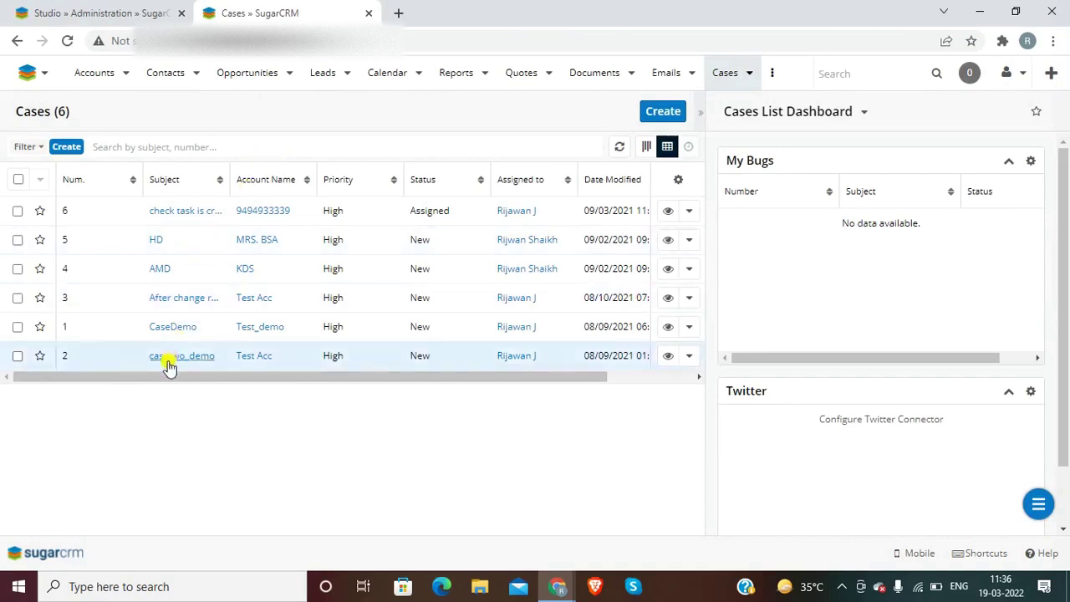
click(87, 191)
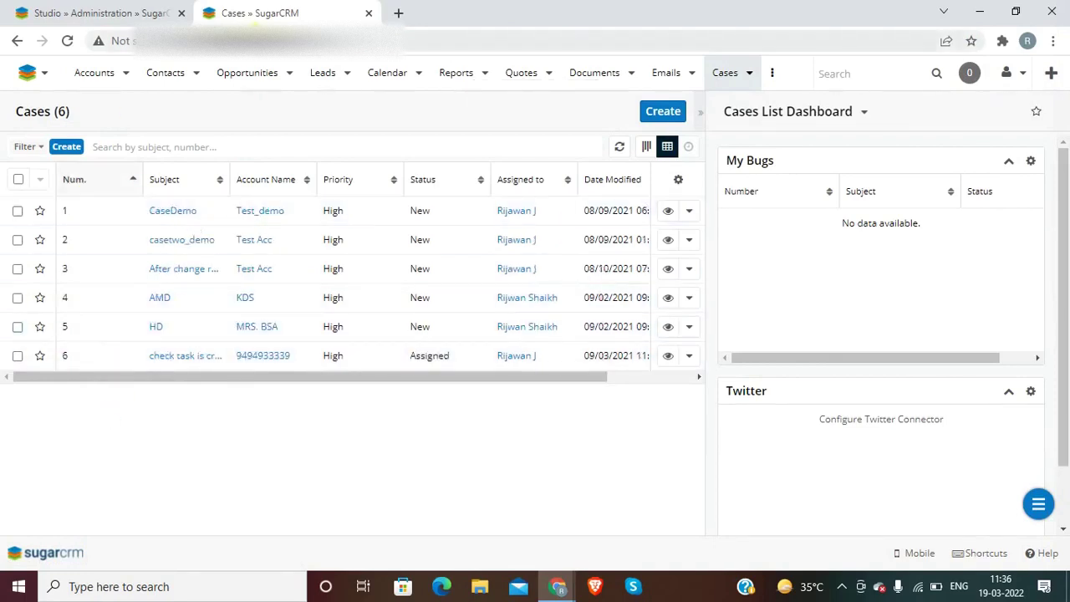
click(195, 73)
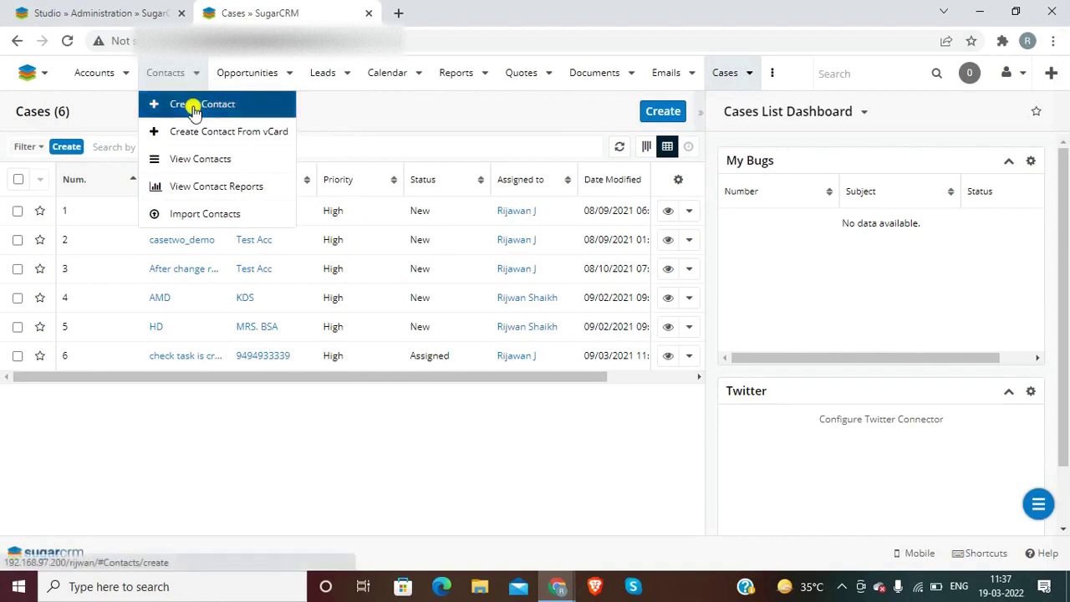
click(196, 106)
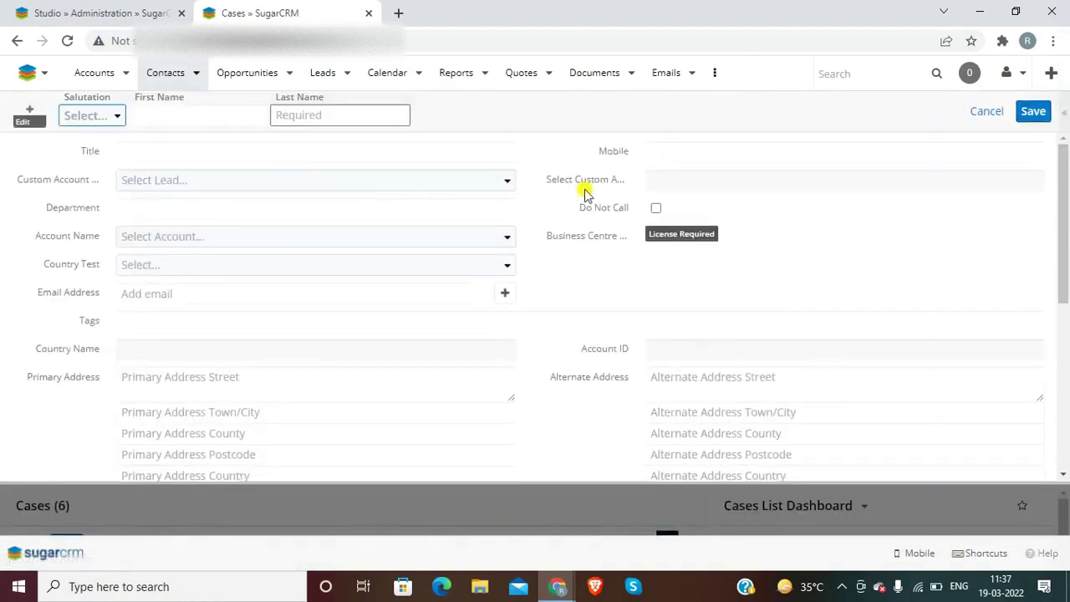
scroll(1067, 333, down, 4)
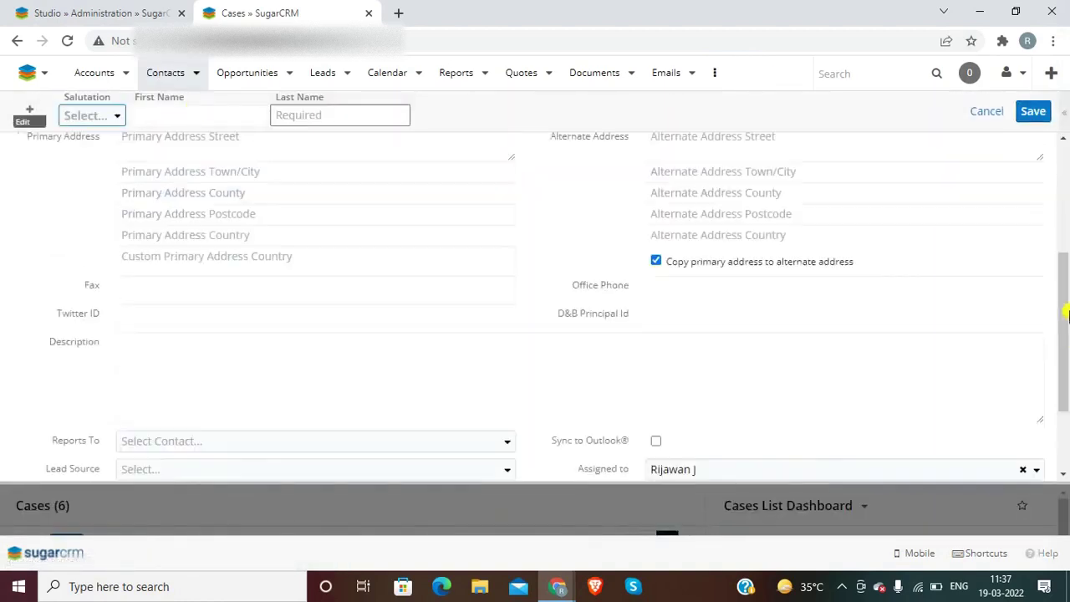
drag(1064, 340, 1059, 196)
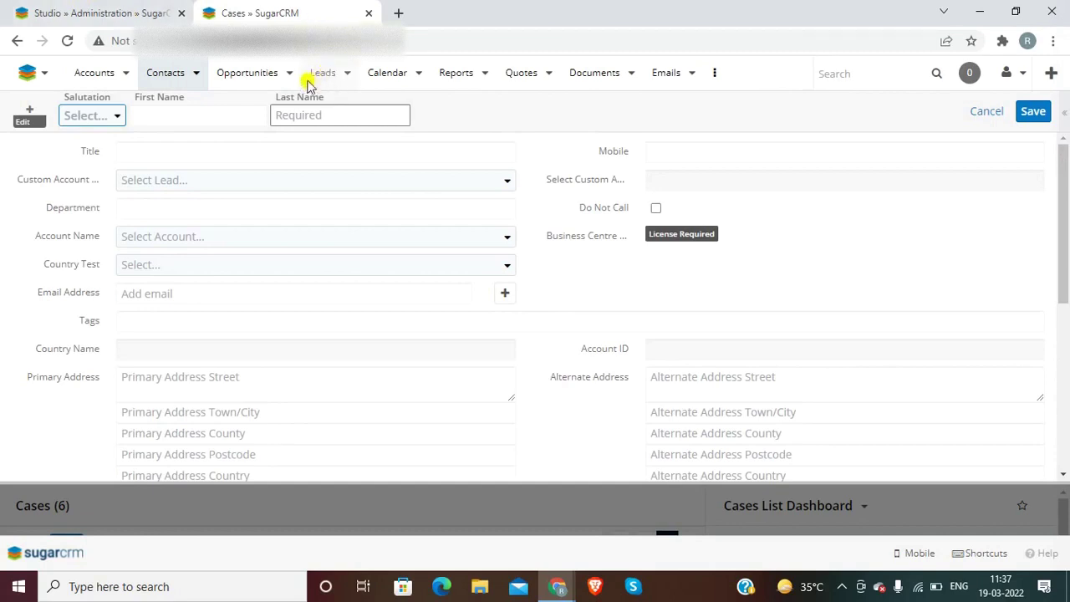
click(346, 73)
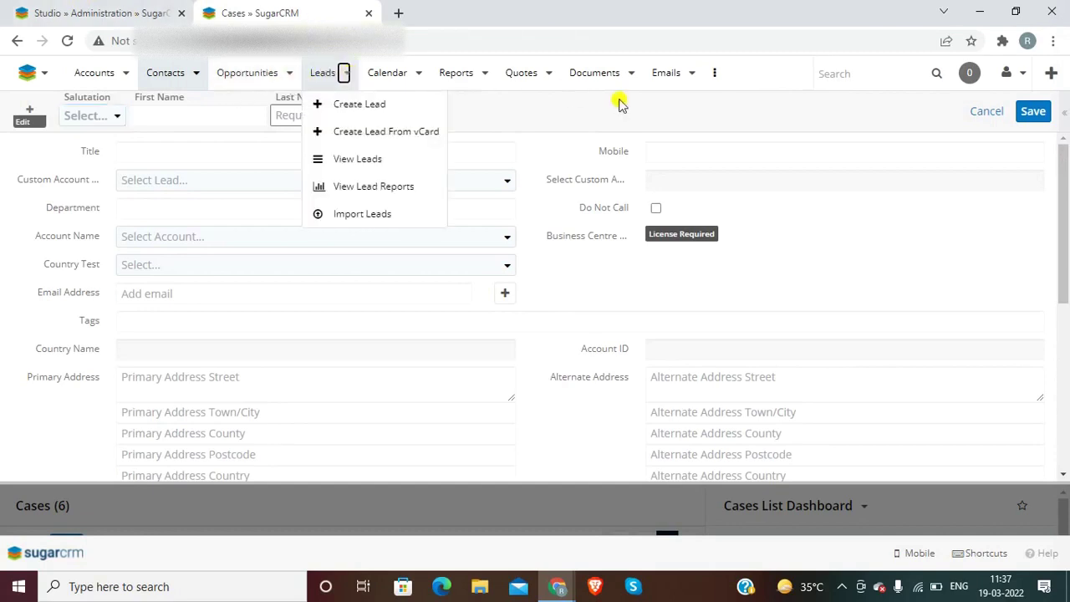
click(988, 112)
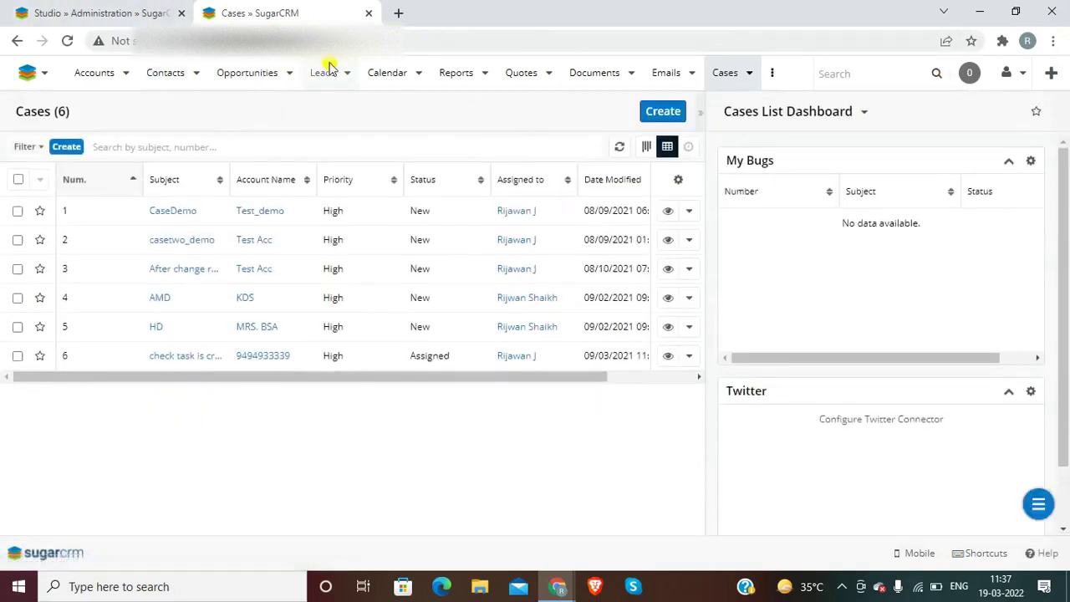
Start a new lead and choose the case AMD for RelatedMyfield through Search and Select.
click(344, 74)
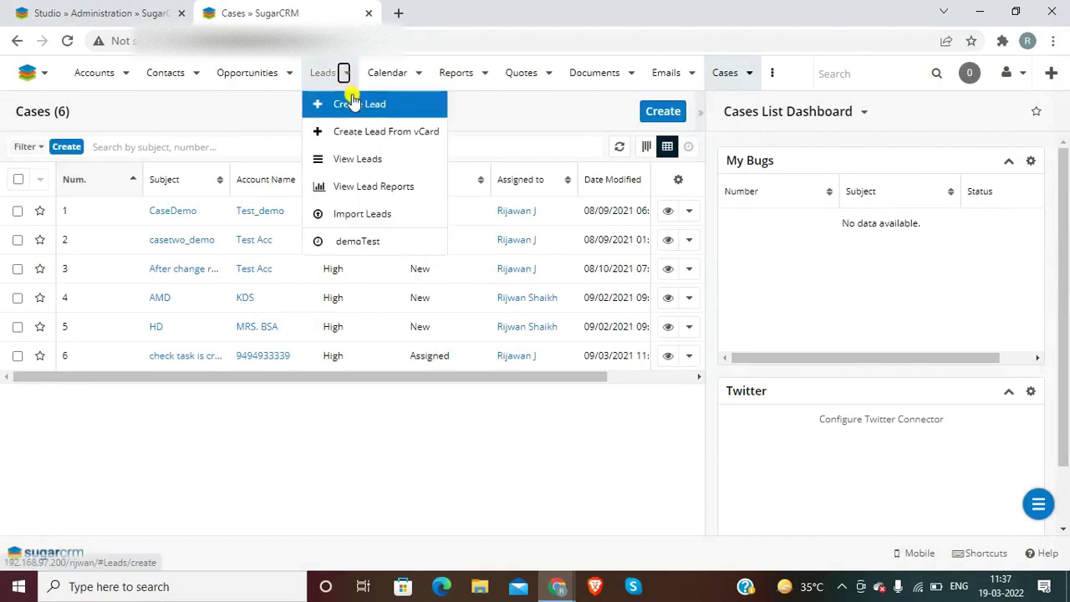
click(352, 104)
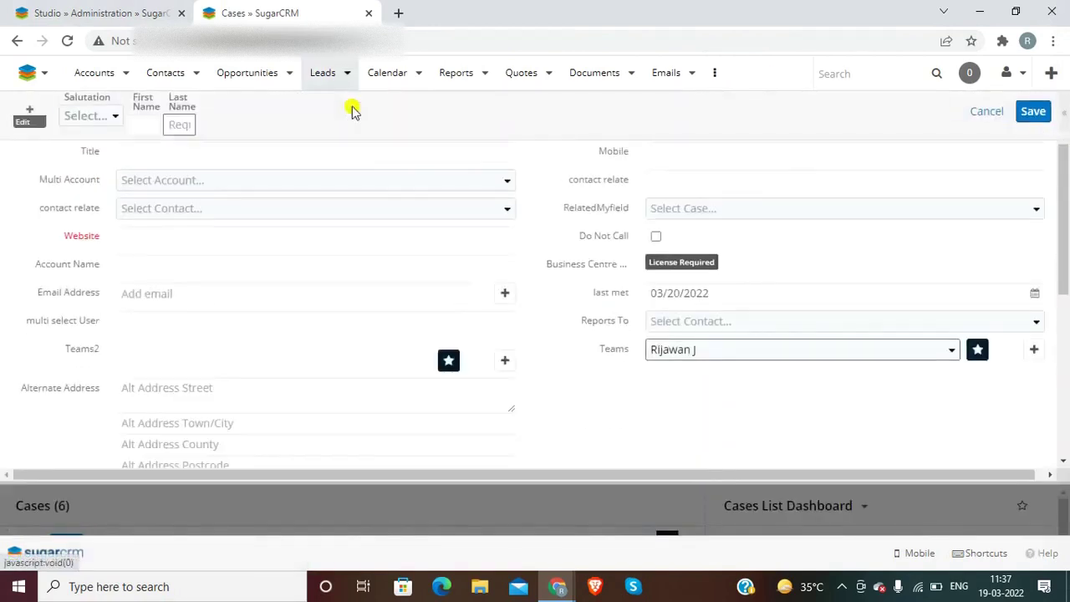
click(675, 208)
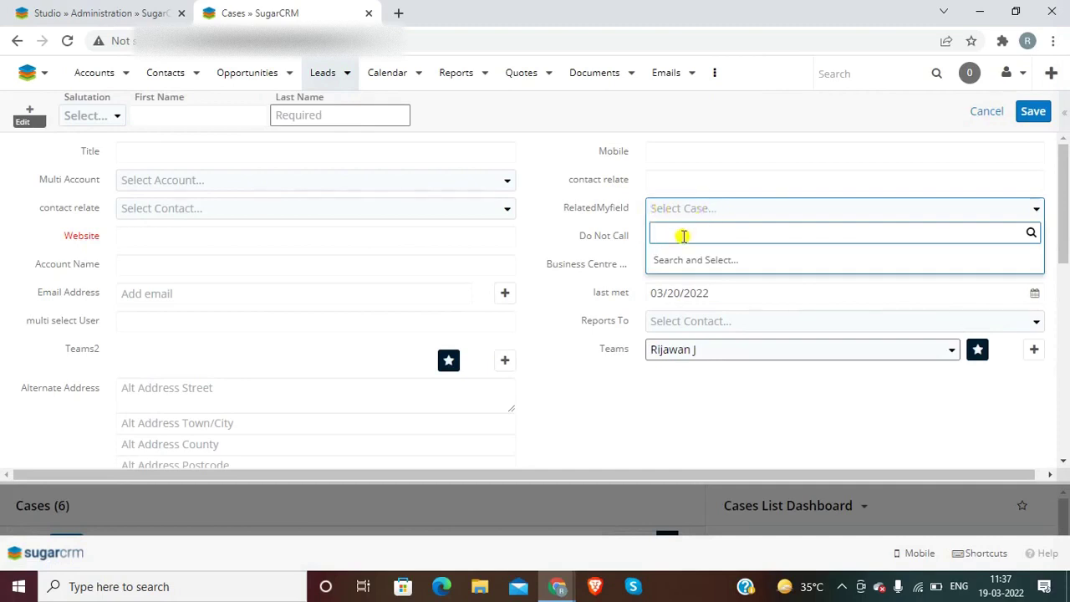
text(A)
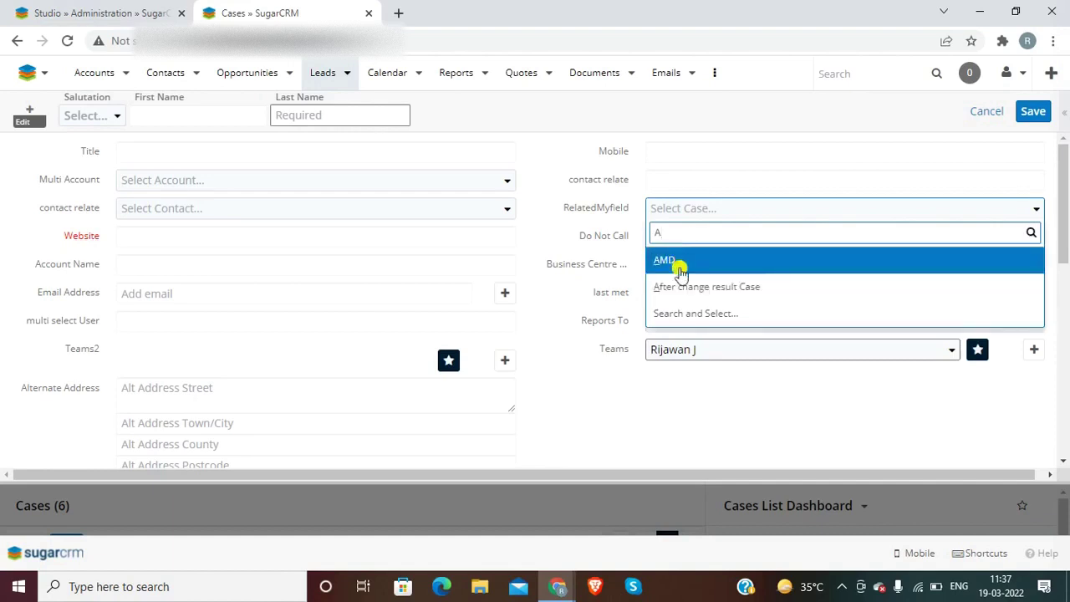
key(BackSpace)
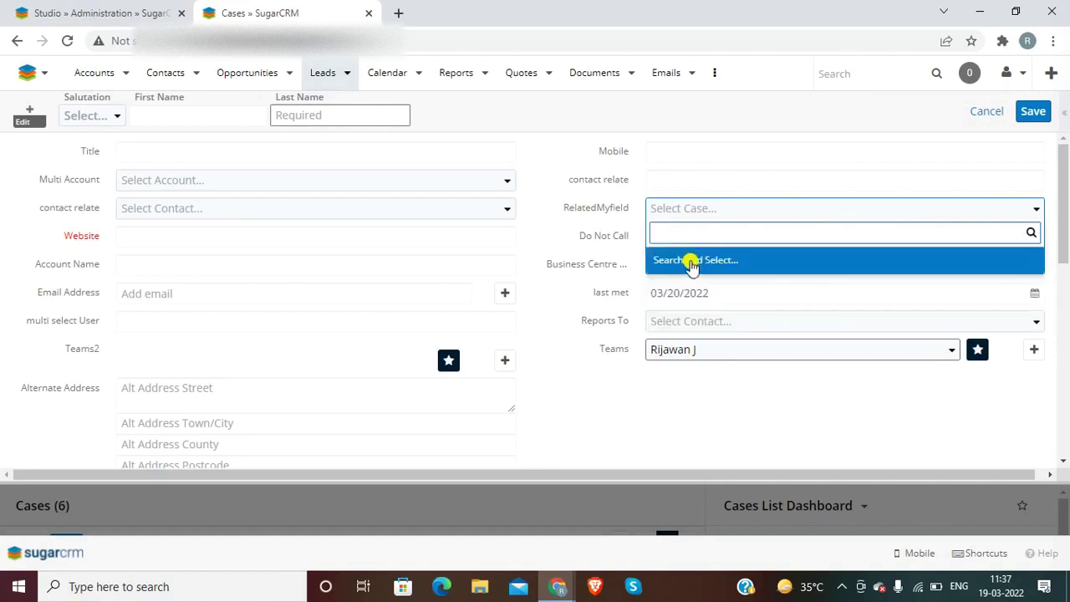
click(690, 260)
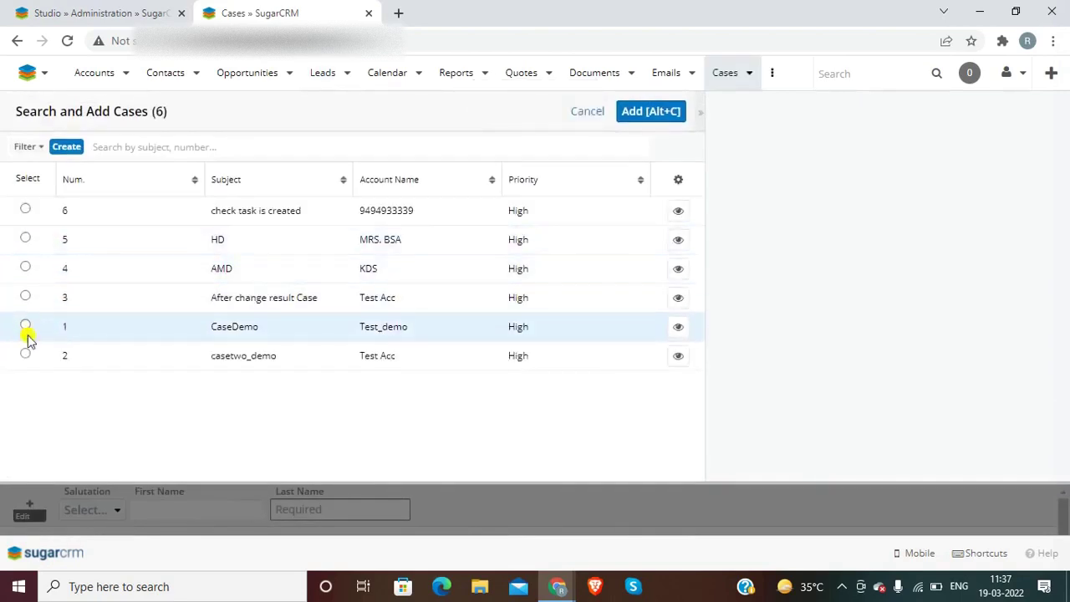
click(25, 268)
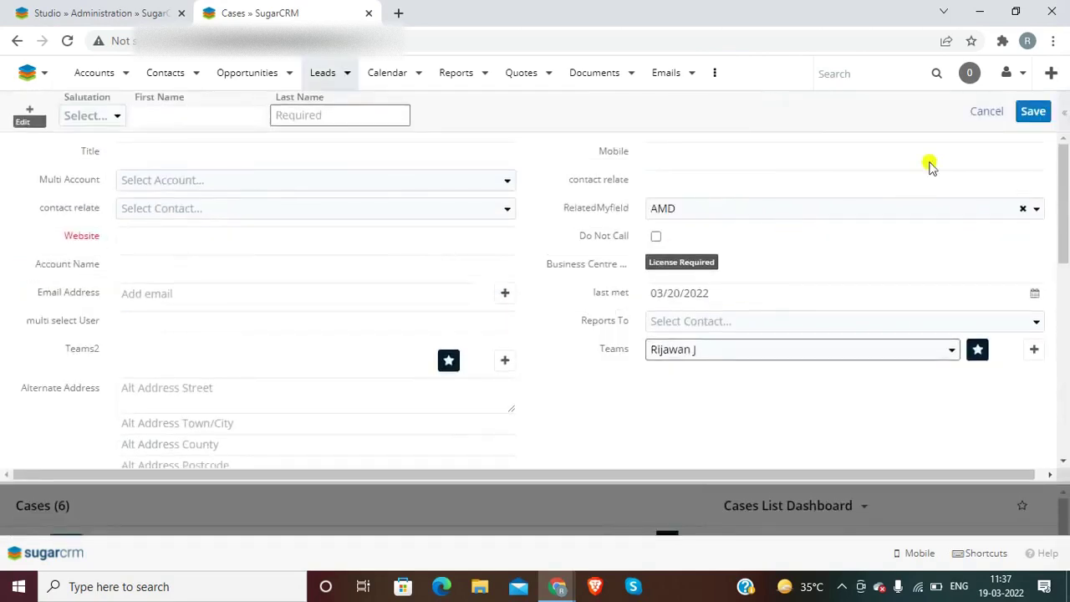
Try to save the lead, dismiss the error message, and enter the required last name.
click(1025, 116)
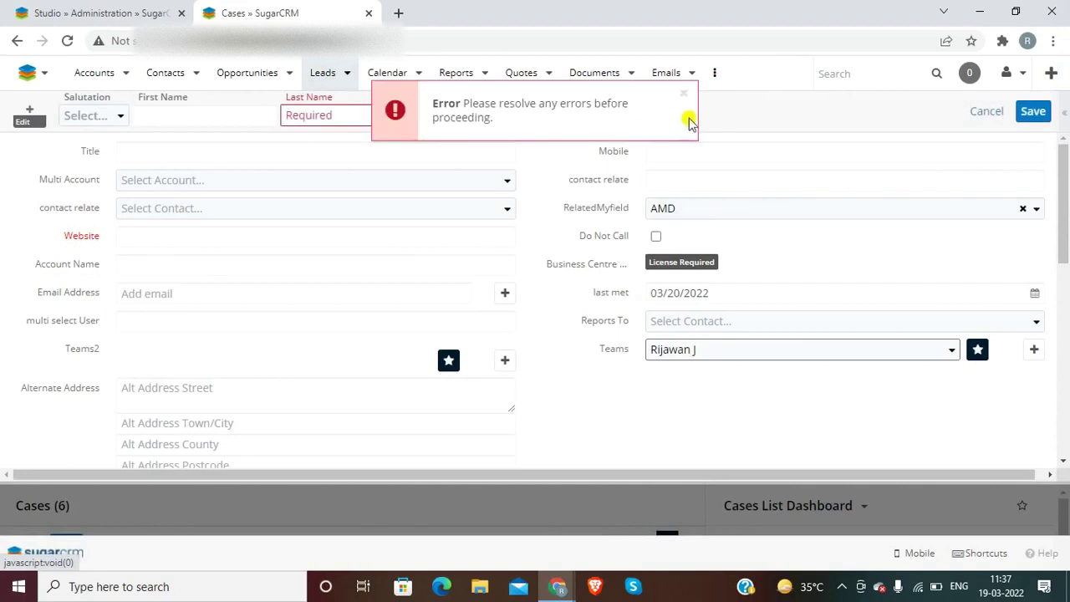
click(684, 102)
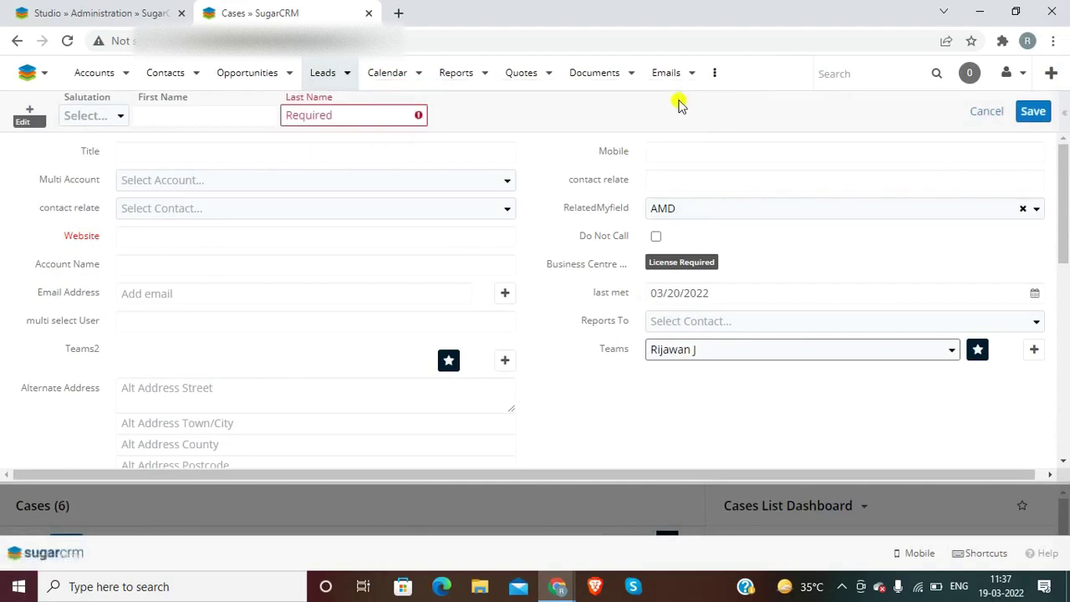
click(342, 115)
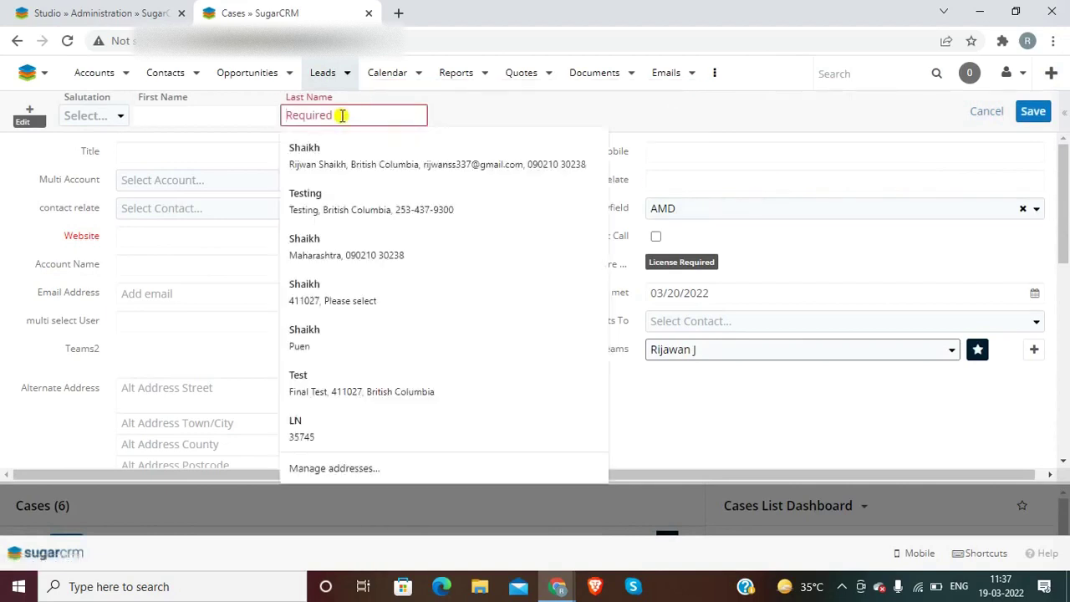
text(AKA)
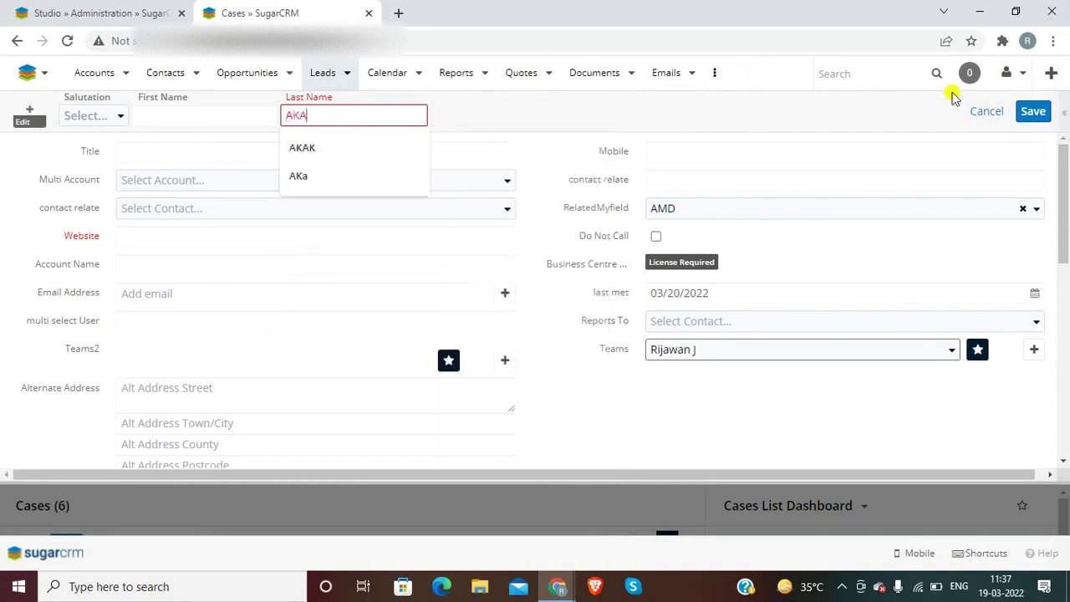
Save the new lead and return to the Leads field list in Studio.
click(1032, 112)
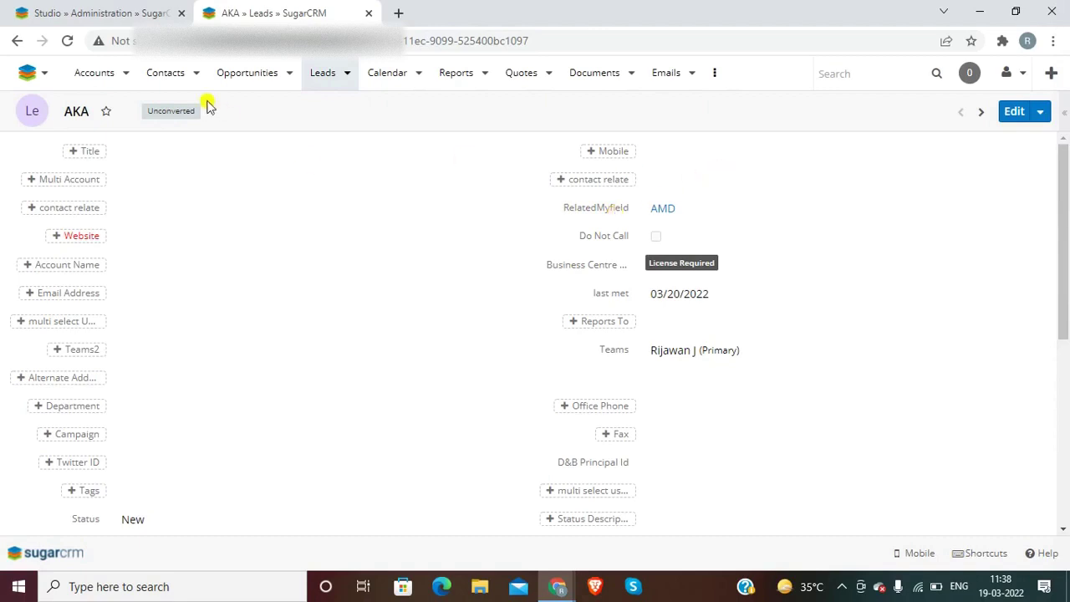
click(107, 9)
click(255, 12)
click(46, 10)
drag(339, 209, 340, 240)
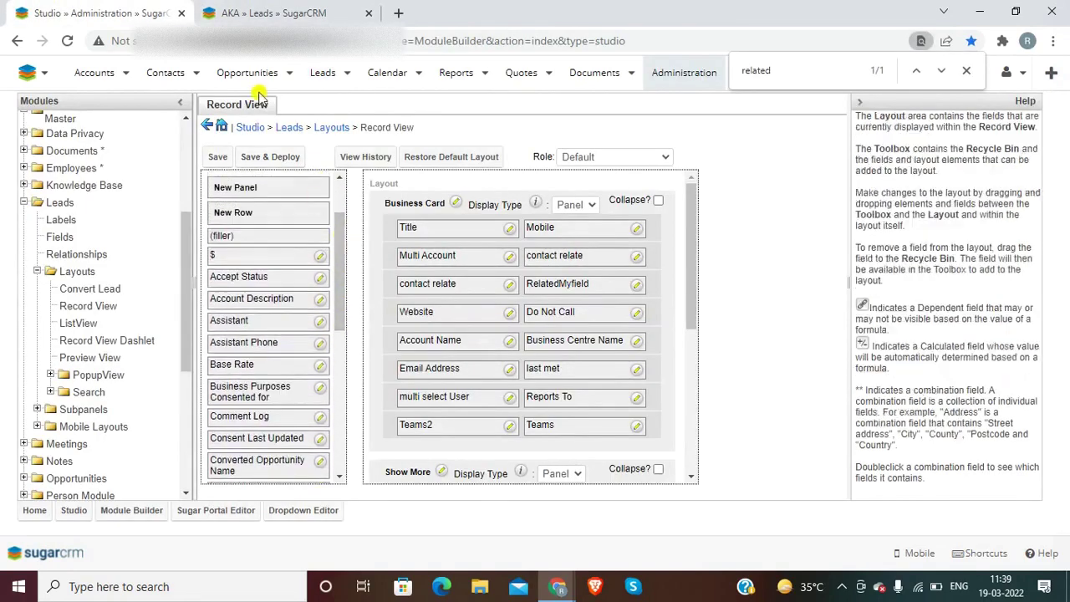
click(69, 252)
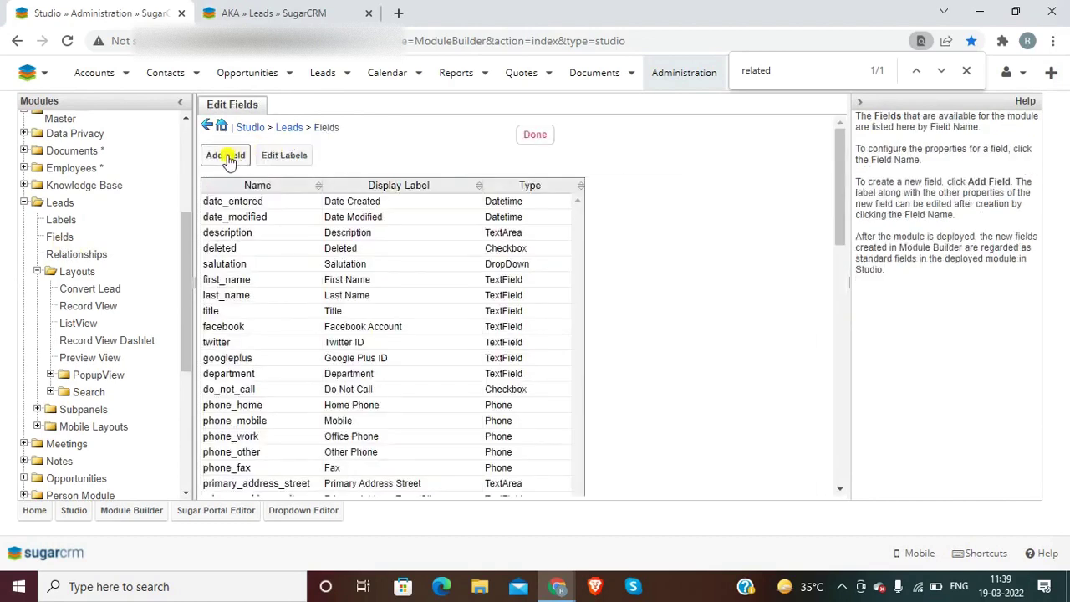
click(226, 156)
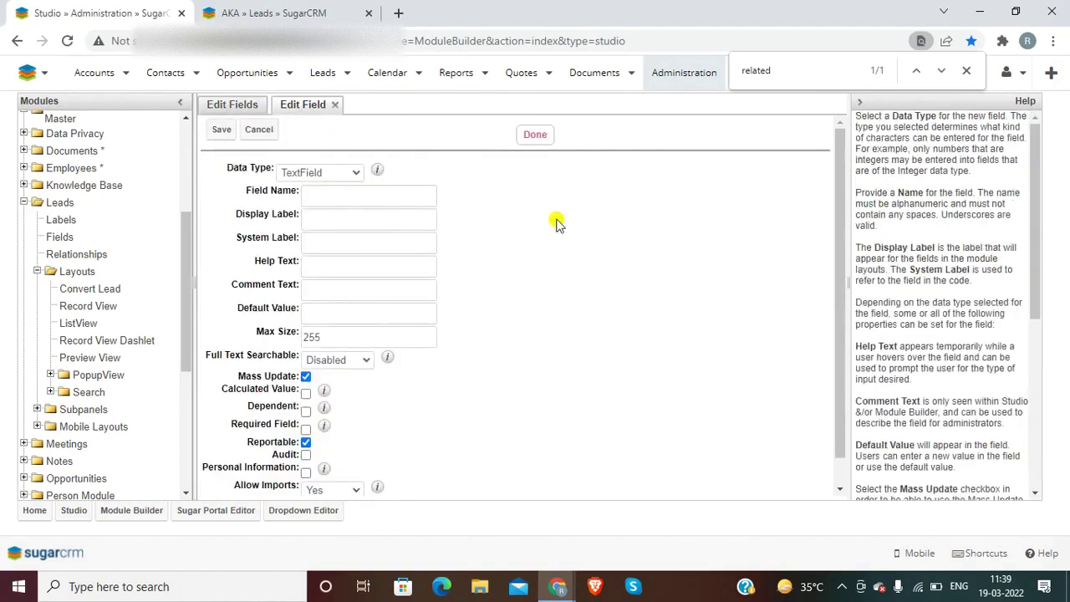
key(ctrl+f)
text(Drop)
key(BackSpace)
key(BackSpace)
key(BackSpace)
key(BackSpace)
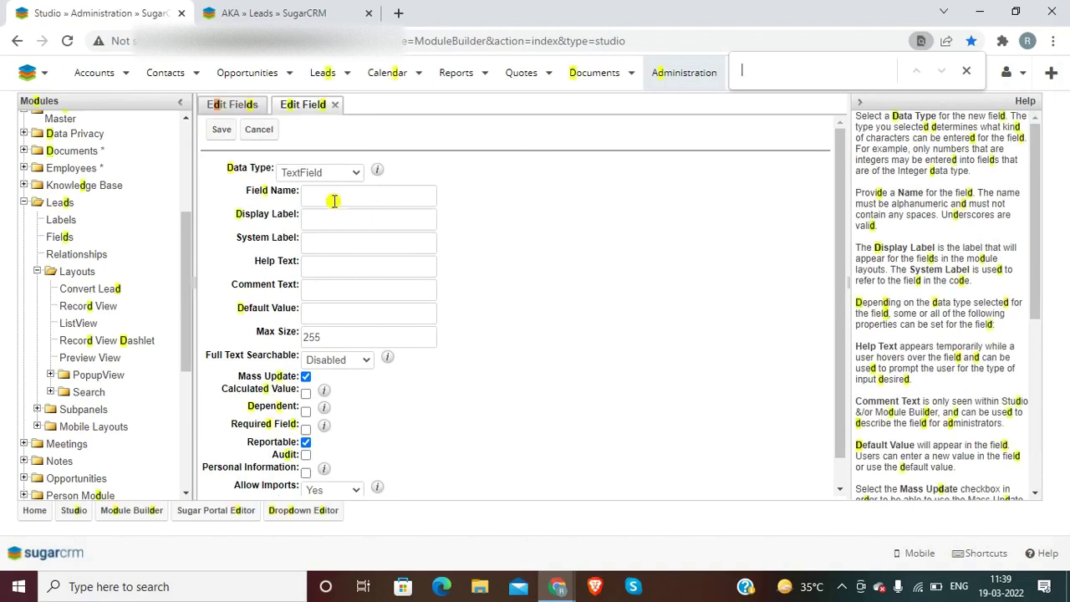
click(313, 173)
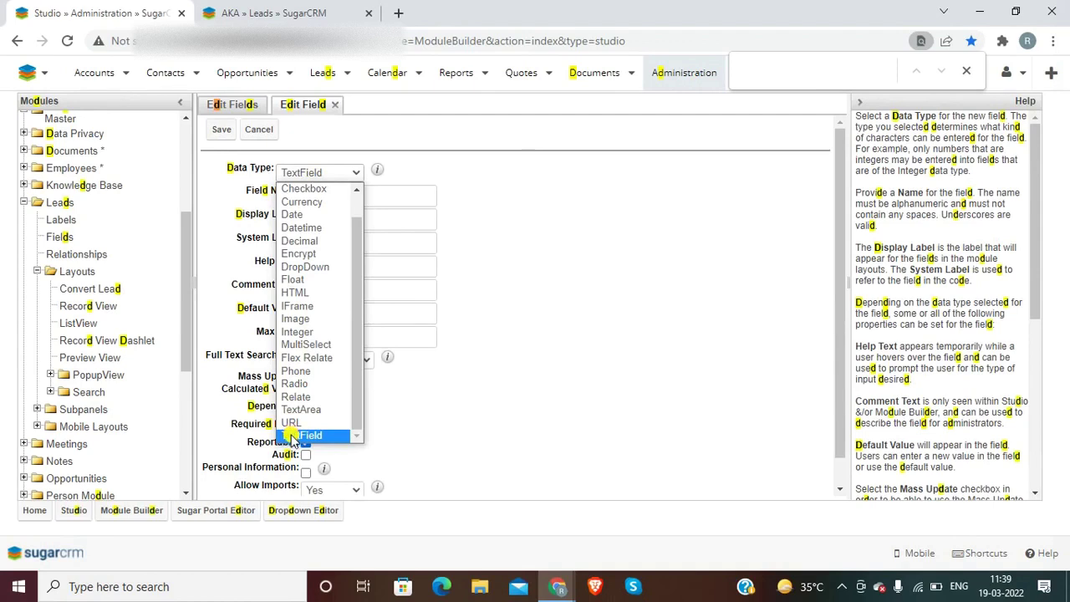
click(92, 313)
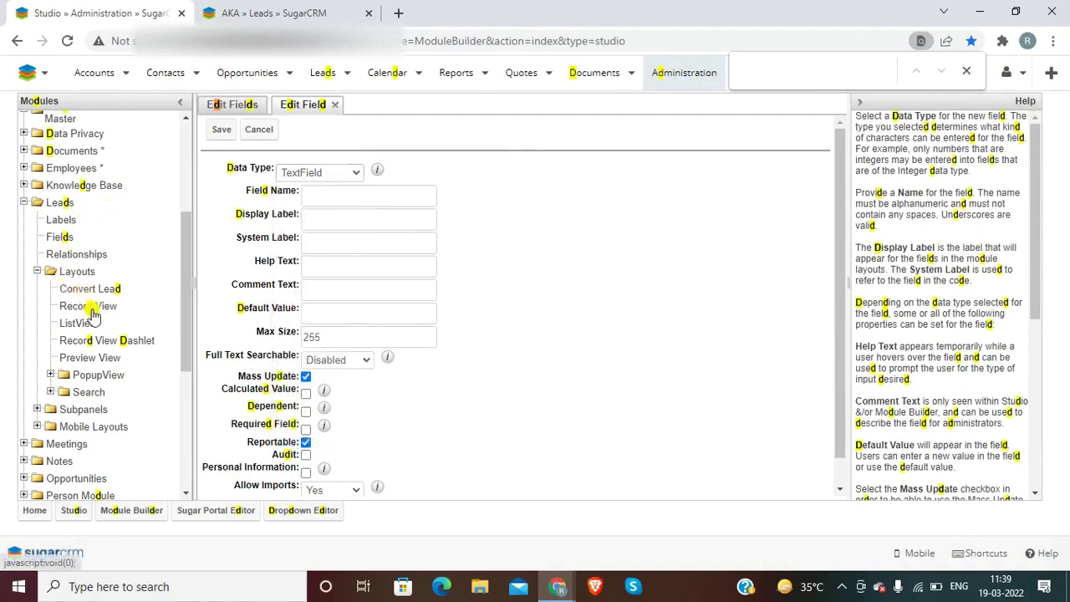
Search the Leads field list for Textfiel and the Record View layout for Descr.
click(59, 240)
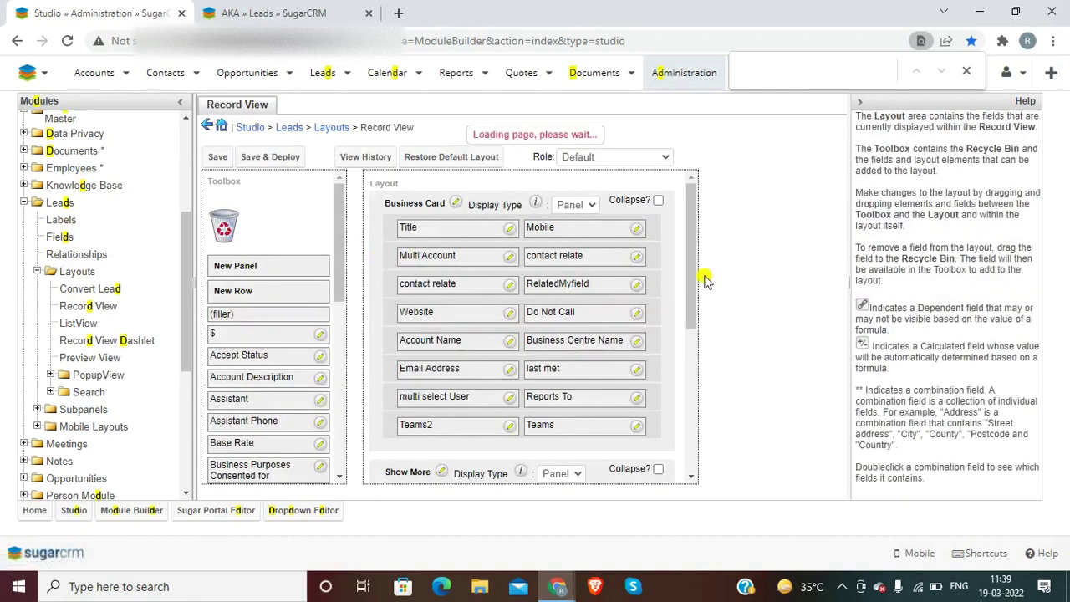
text(Textfiel)
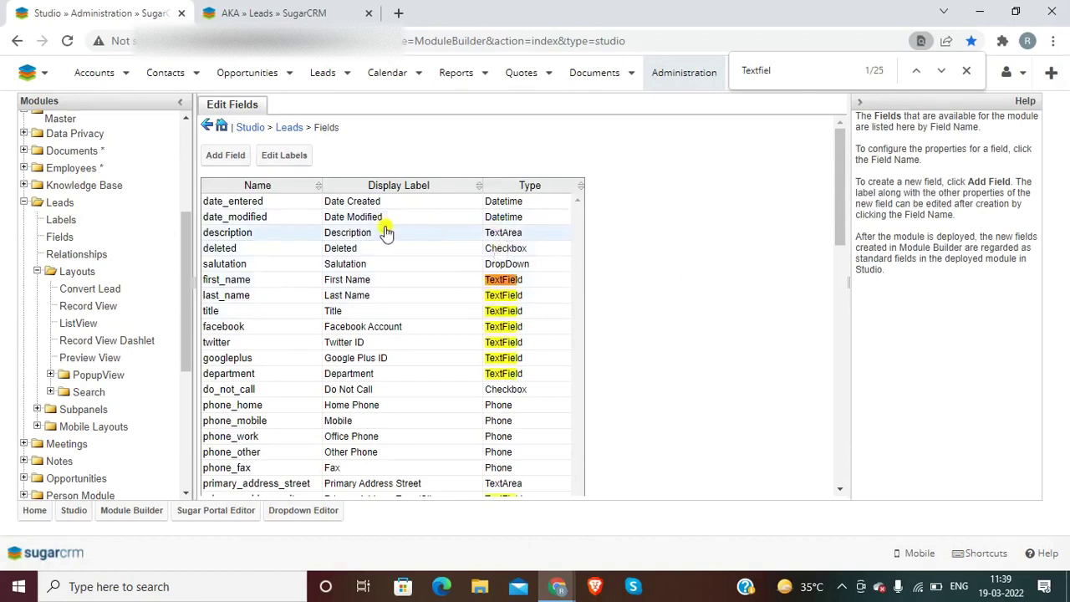
click(90, 312)
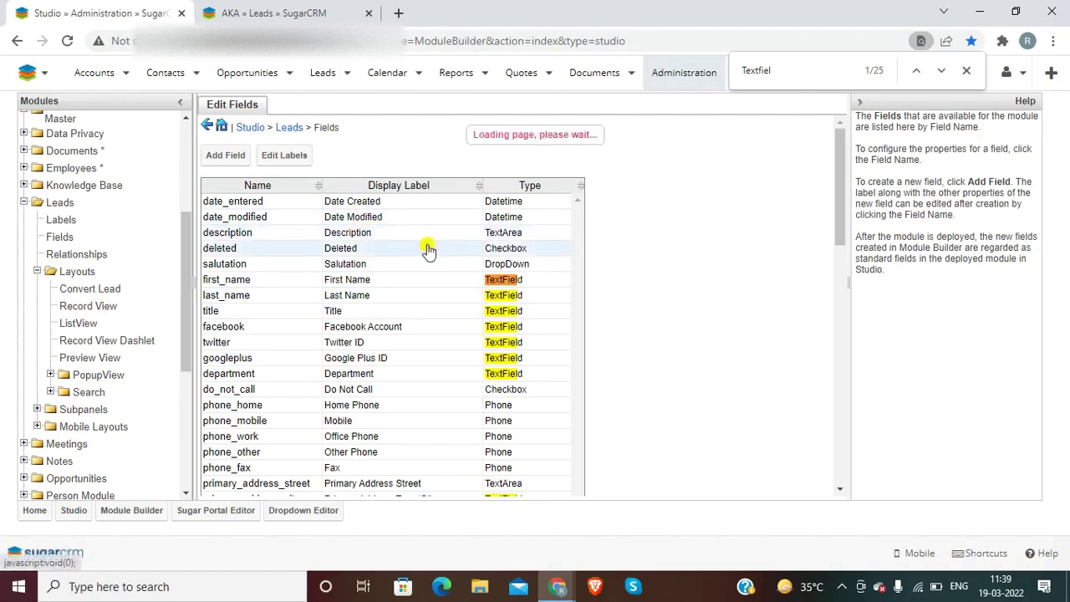
key(ctrl+f)
text(Descr)
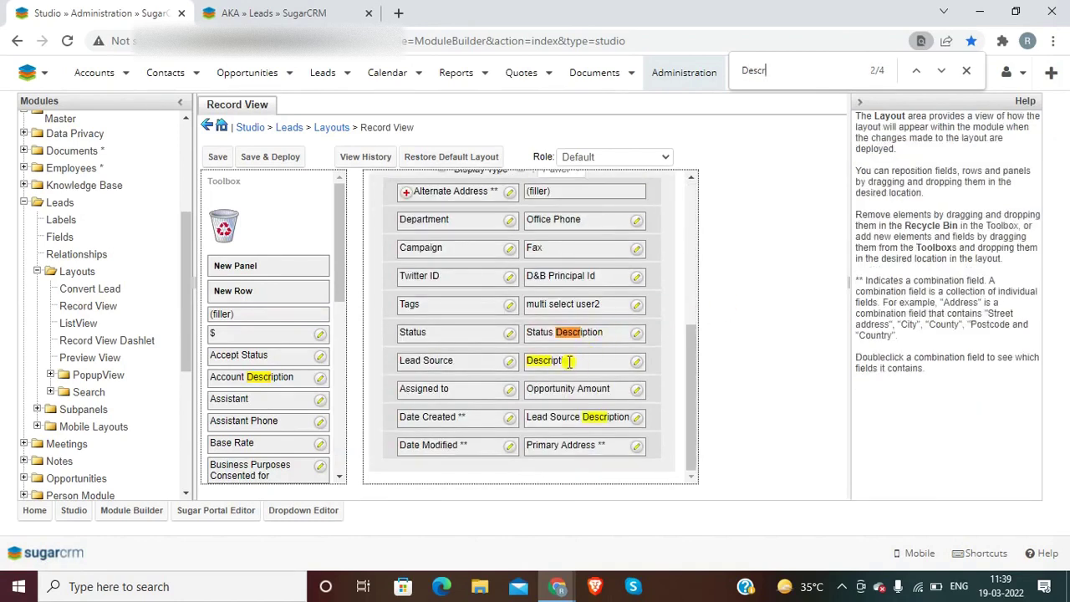
Try out the saved lead's Description field with sample text, clear it and cancel the edit.
click(291, 16)
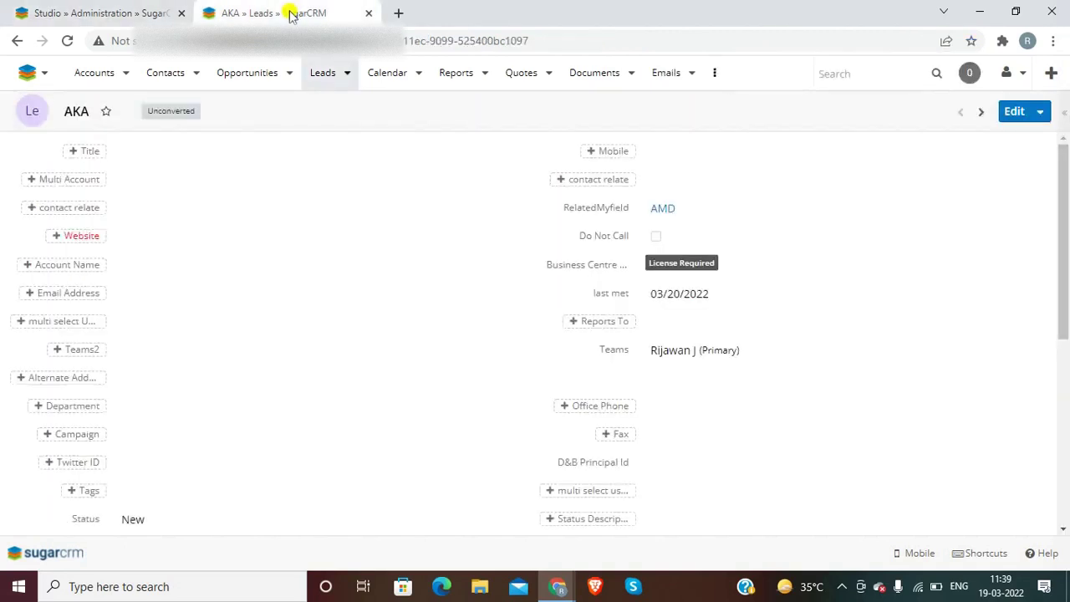
click(1016, 108)
drag(1064, 210, 1066, 355)
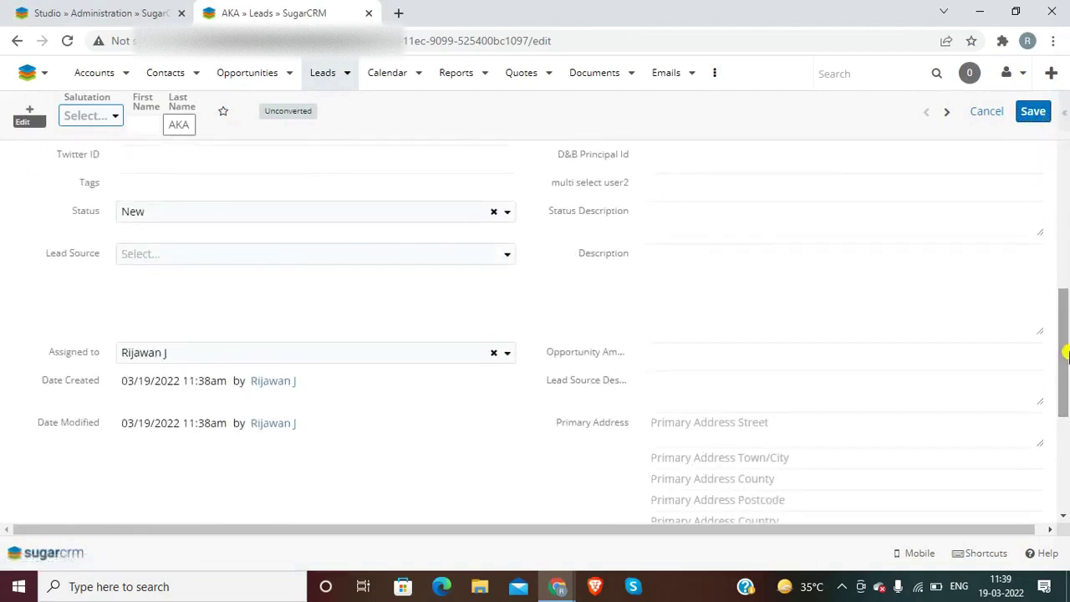
click(729, 279)
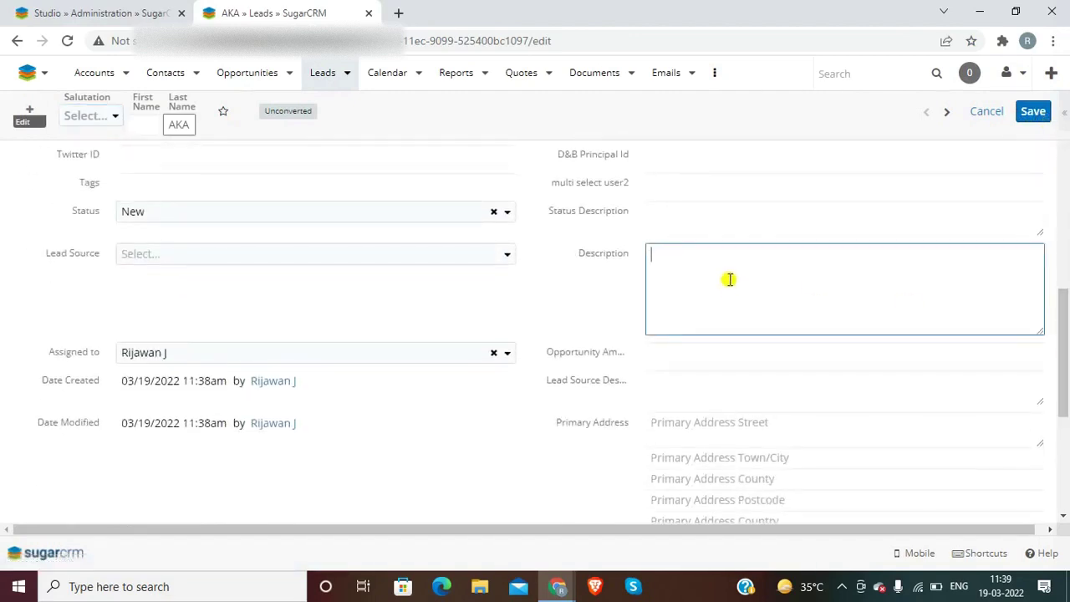
text(ALflsdfslfsdl)
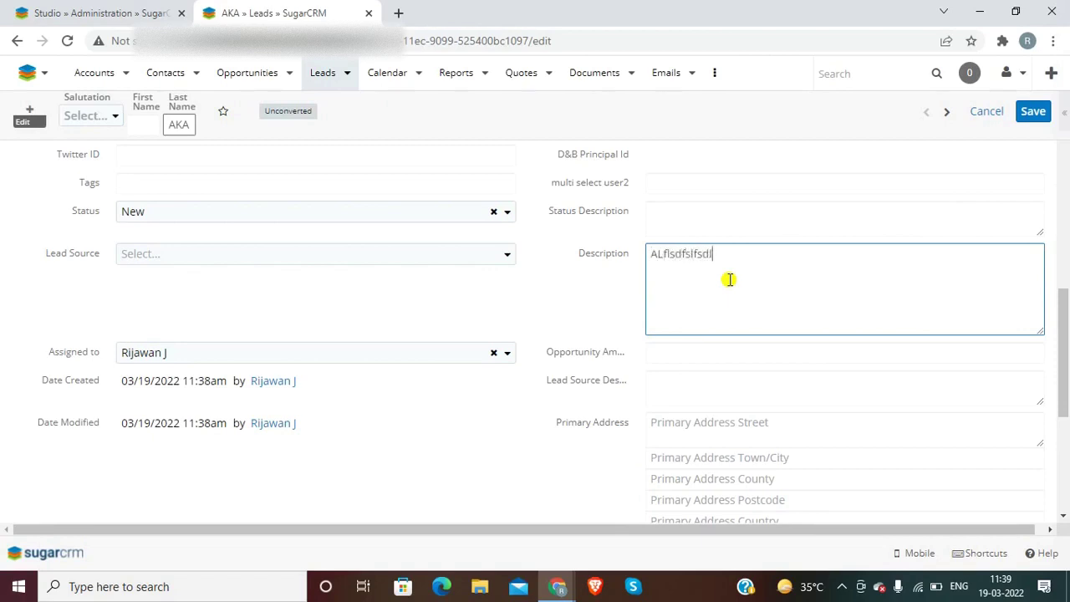
text(aKJFSFSDFKSDFKSDFSDFKSFSDF)
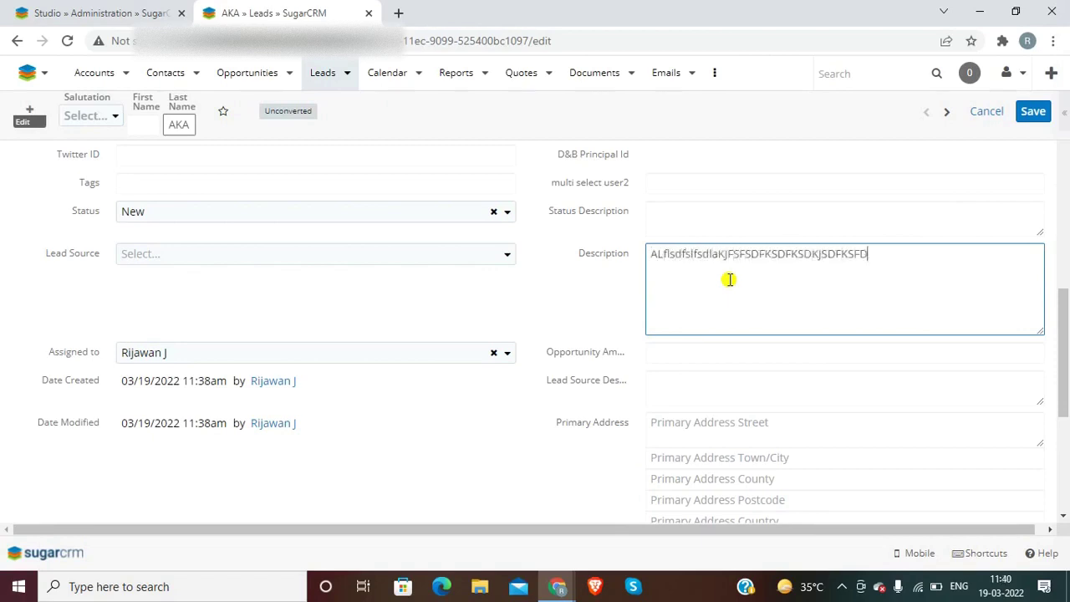
key(ctrl+a)
key(BackSpace)
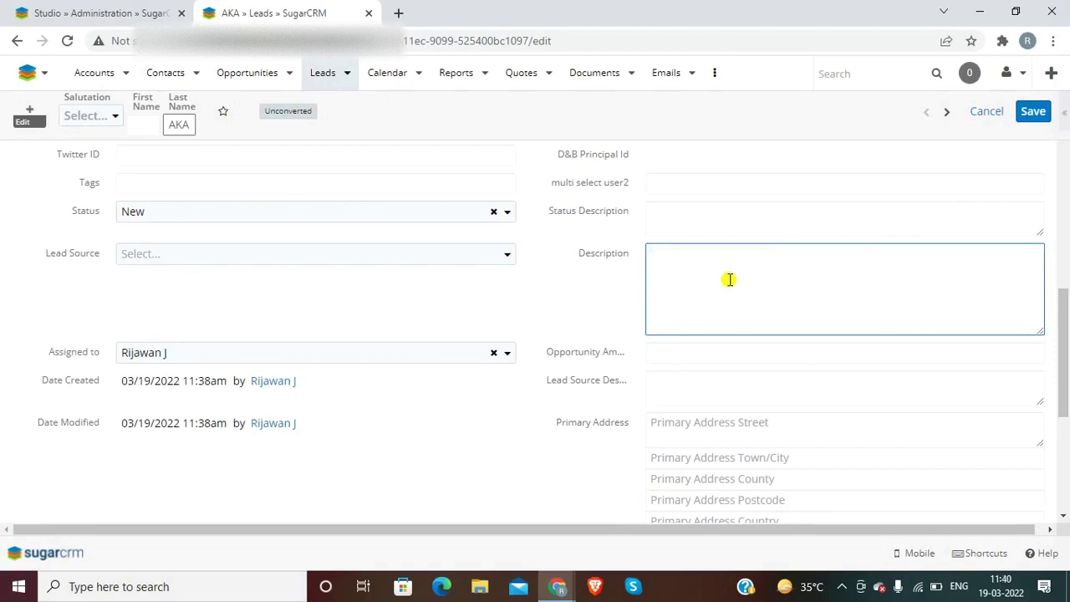
click(998, 110)
click(1039, 112)
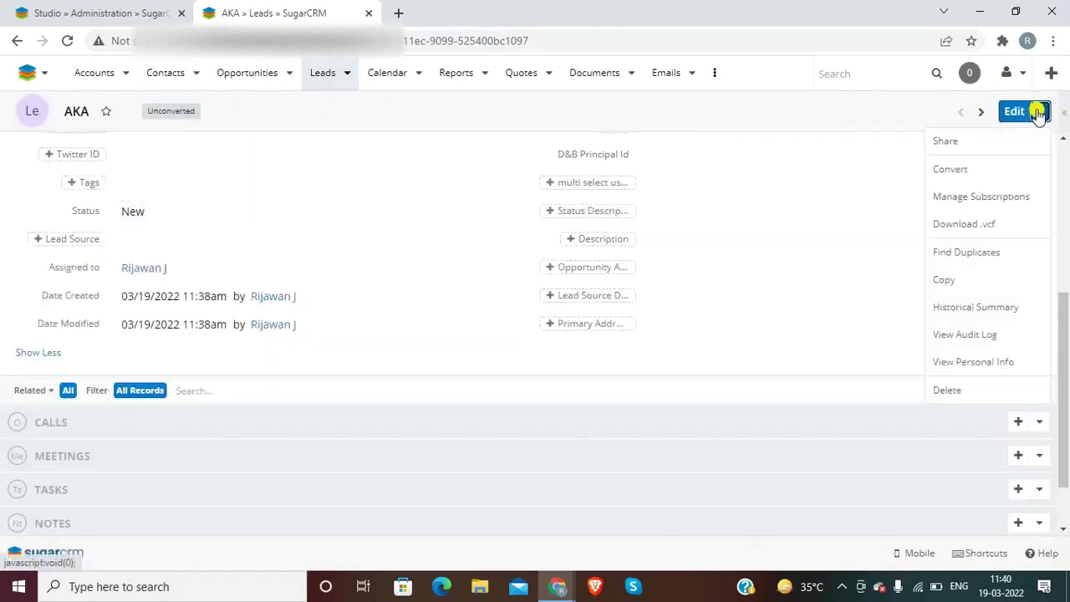
click(864, 201)
drag(1064, 355, 1064, 349)
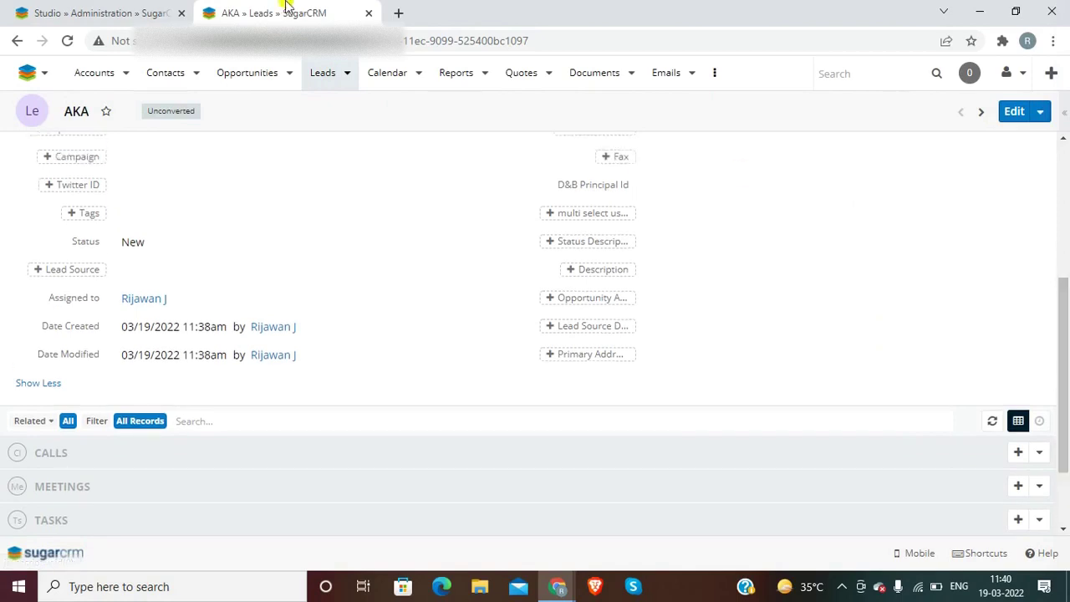
Search the Leads field list in Studio for Descr and go through the matches.
click(101, 12)
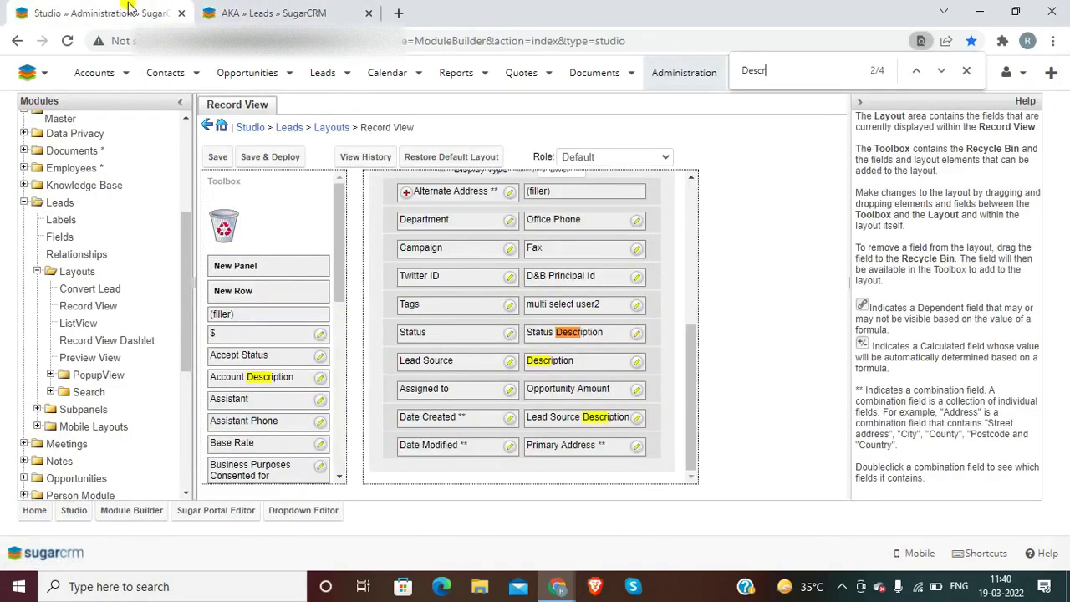
click(50, 240)
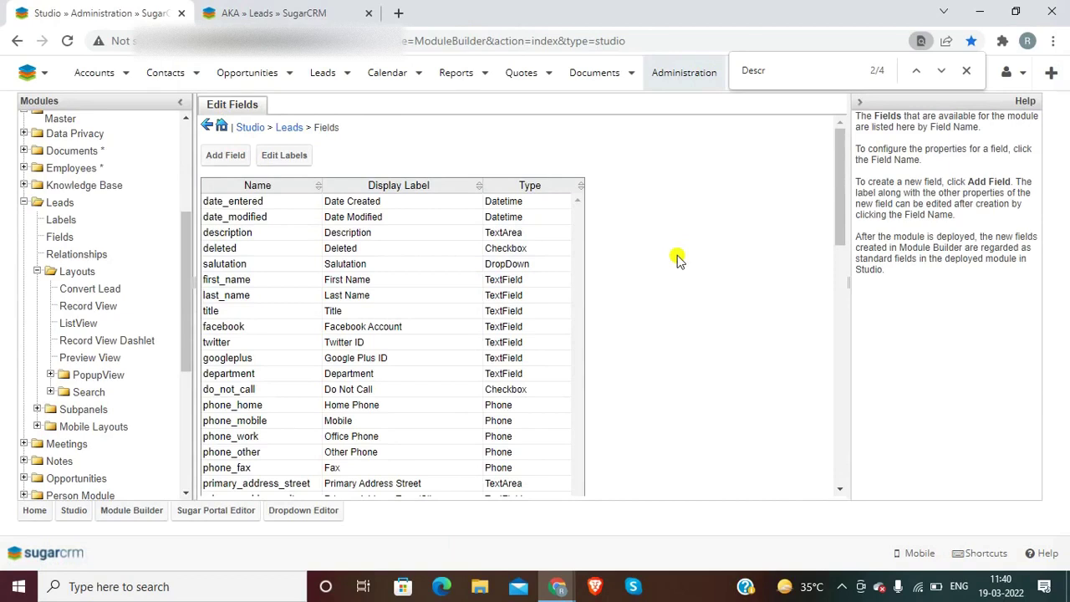
key(ctrl+f)
key(Return)
key(Return)
key(Return)
key(Return)
key(Return)
key(Return)
click(677, 259)
scroll(572, 242, up, 5)
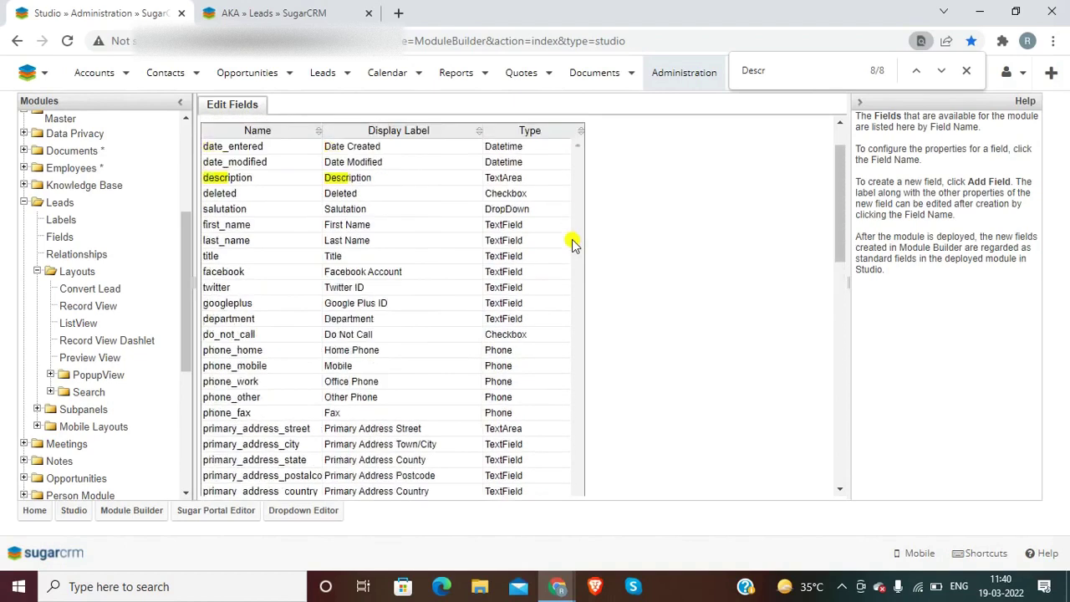
scroll(573, 242, up, 1)
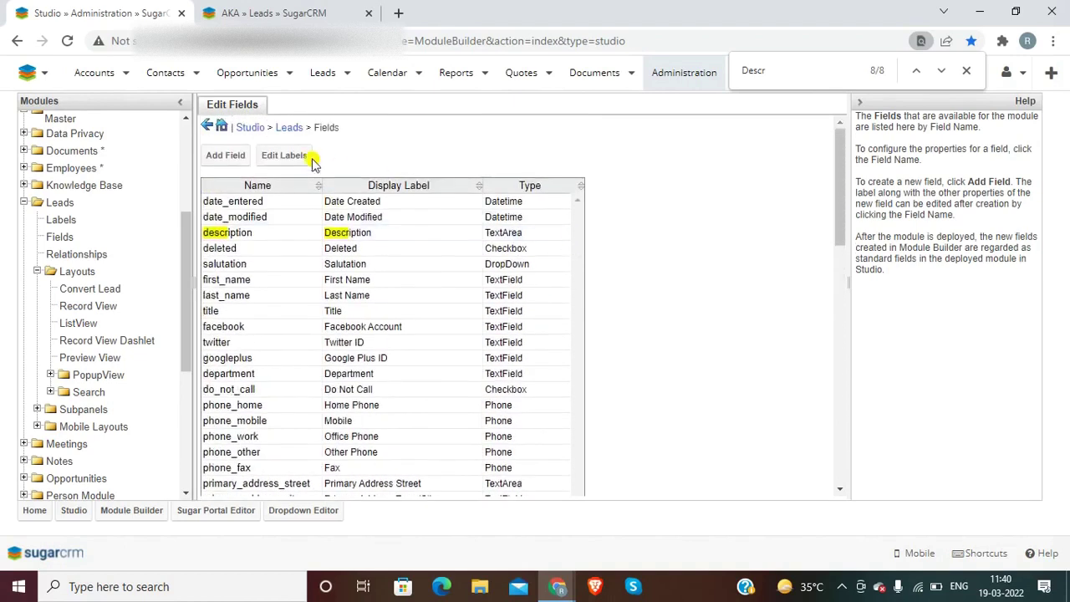
Start a new Leads field of data type HTML with the field name code_html and display label code html.
click(234, 156)
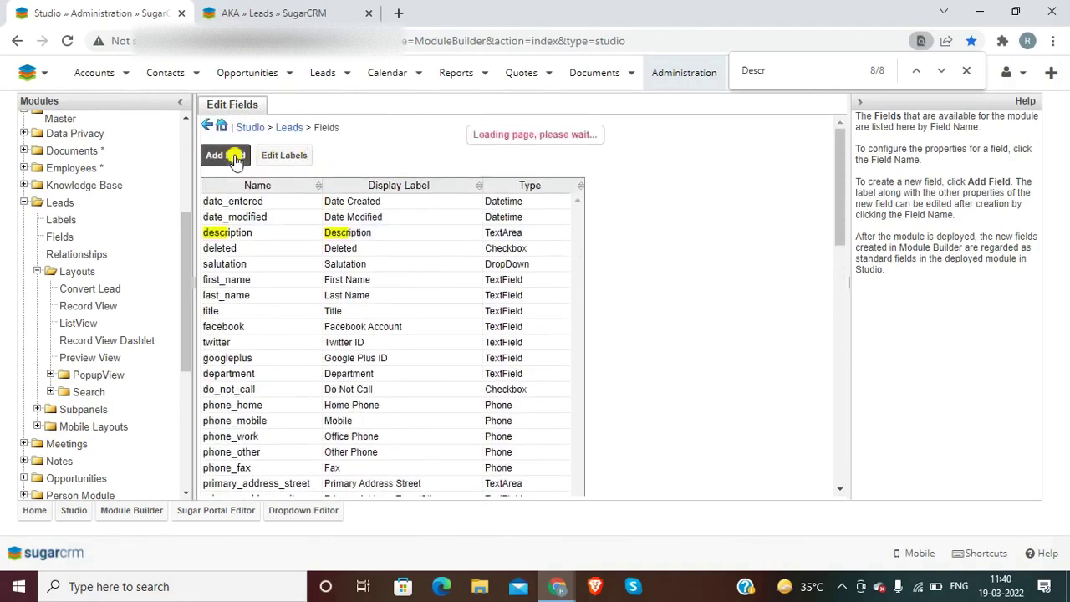
click(346, 175)
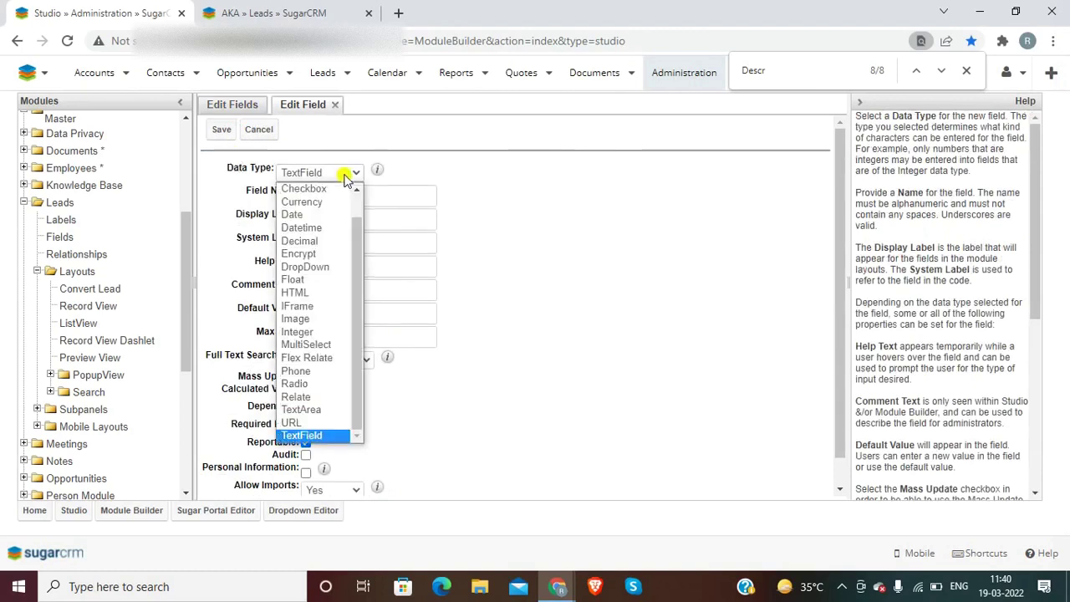
click(309, 293)
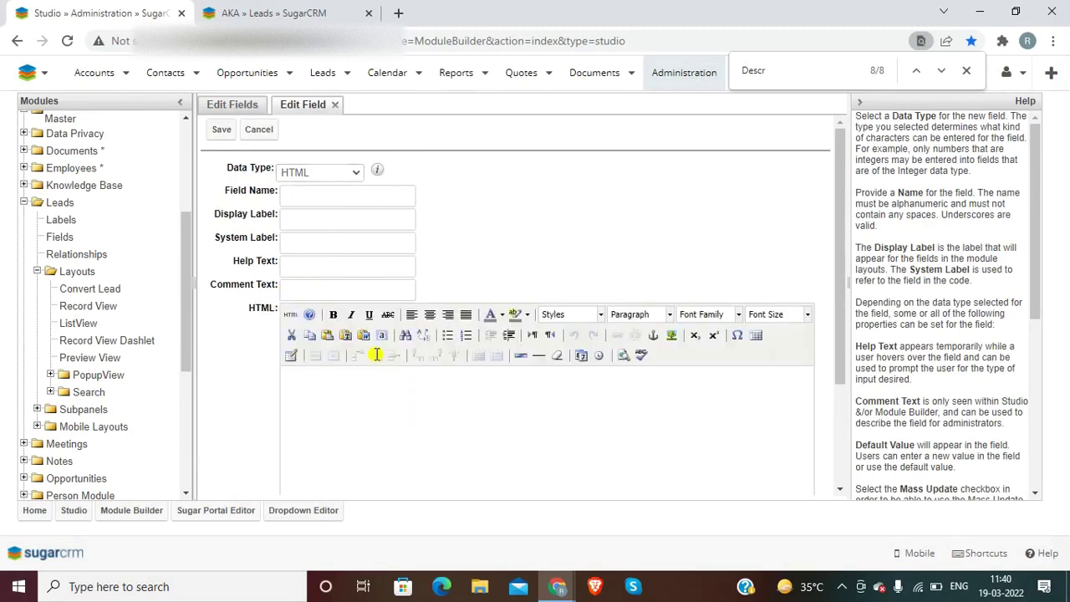
click(315, 195)
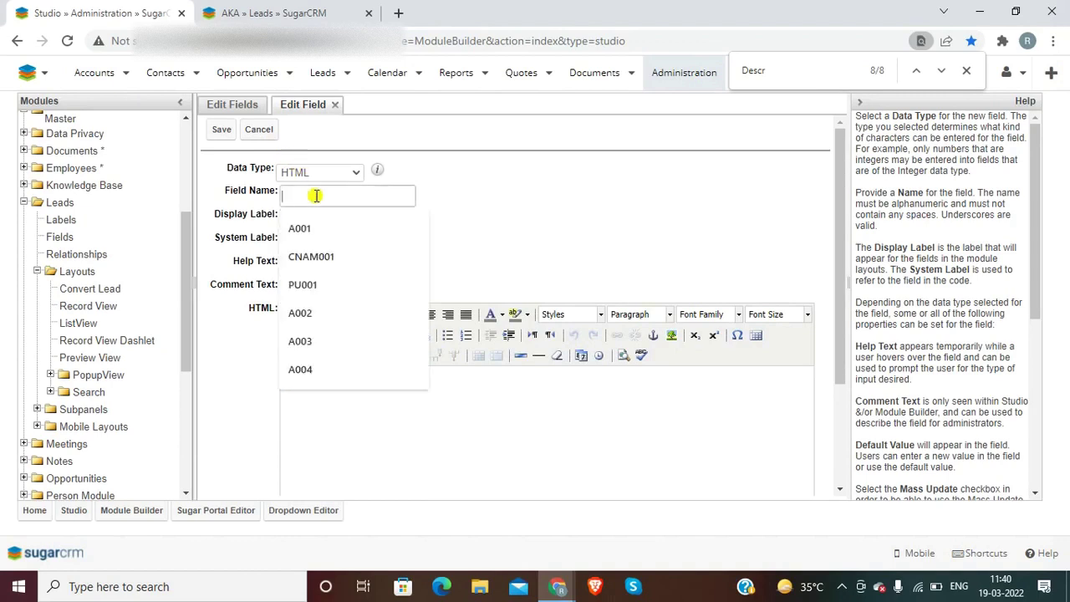
text(code)
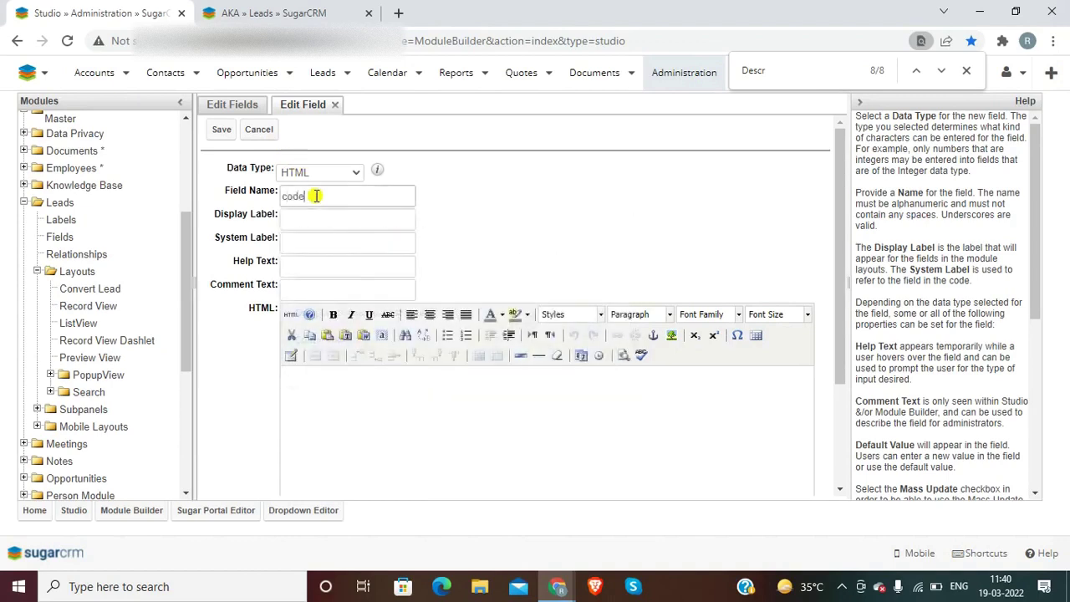
text(_html)
click(320, 220)
key(Tab)
key(Tab)
key(Tab)
Enter the HTML content as two lines: "This is my You TUbe Channel" and "Please subscribe my channel".
click(388, 408)
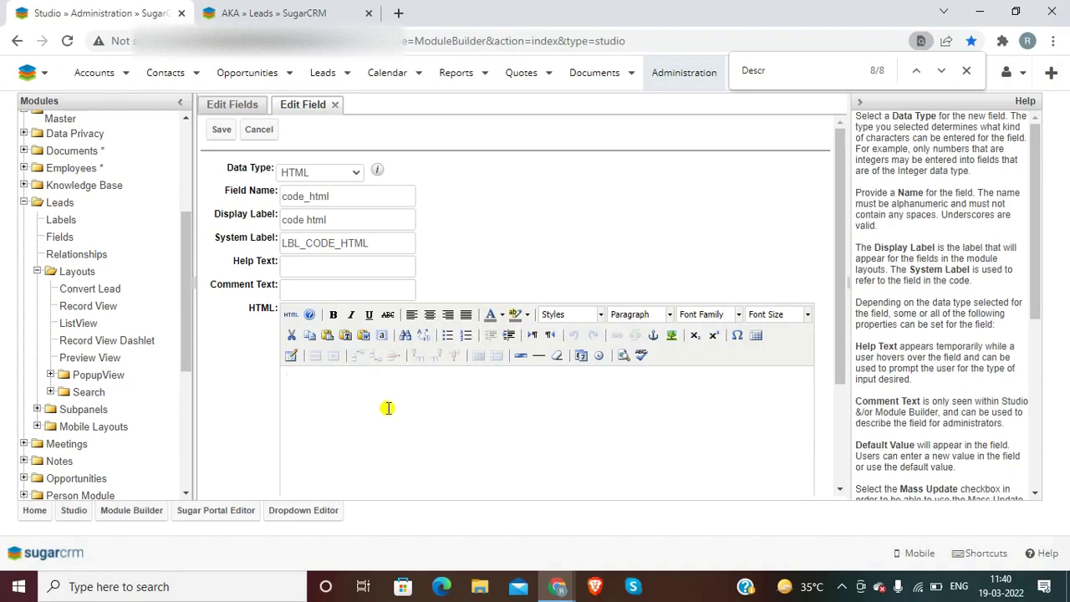
text(This is my You TUbe Channel)
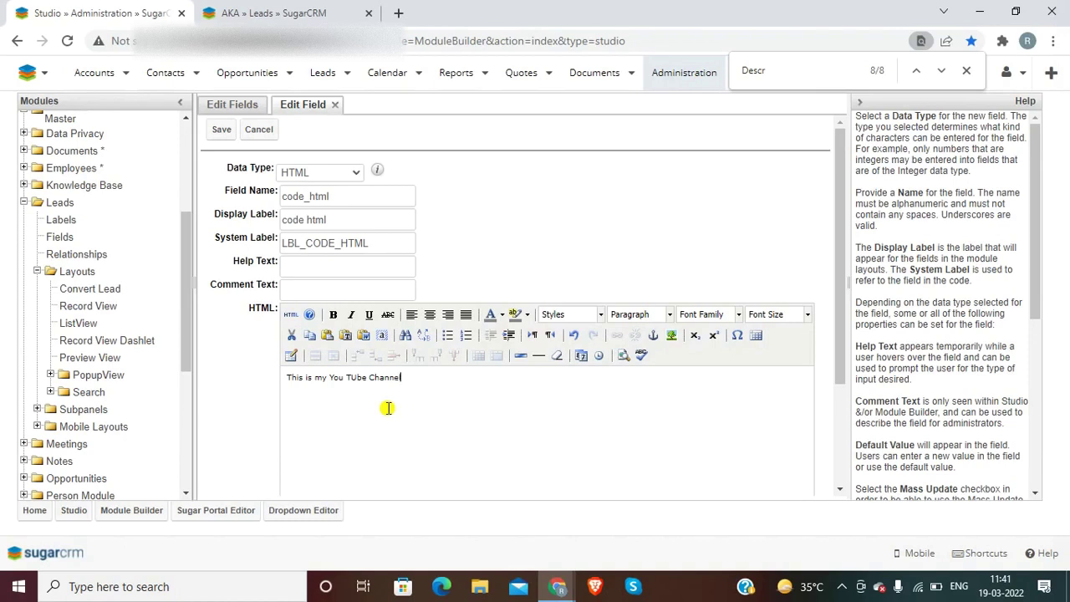
triple_click(439, 381)
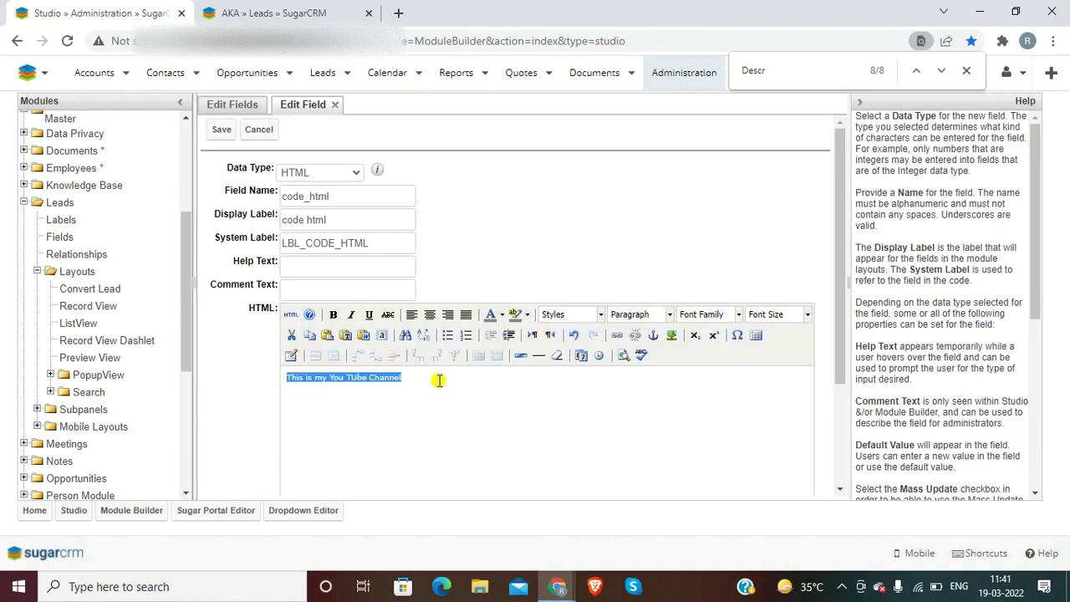
click(425, 386)
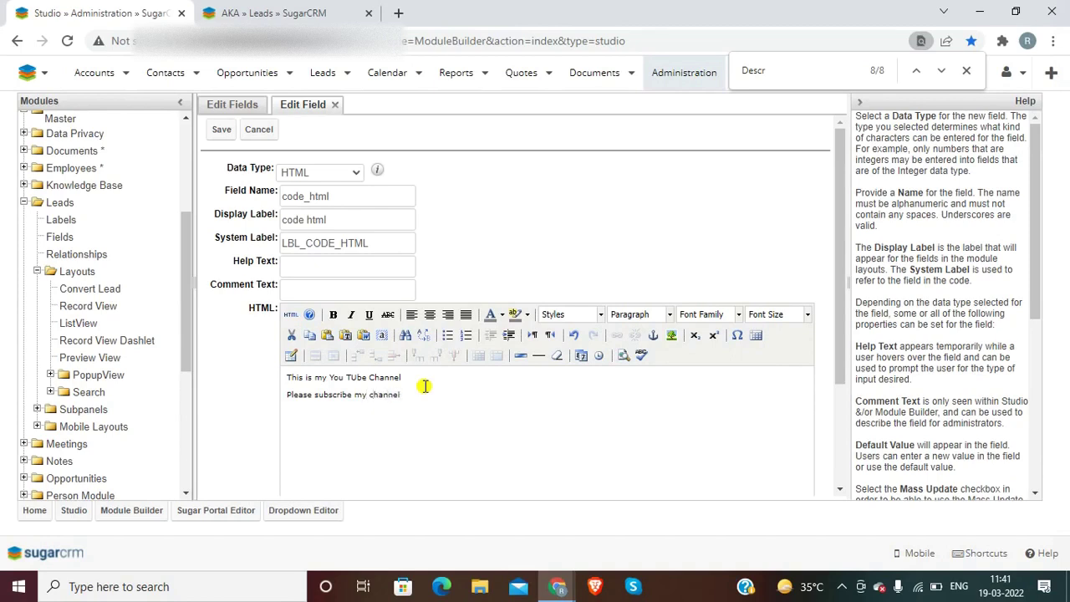
Make both lines of the HTML content bold with a green background highlight and save the code_html field.
key(shift+Home)
key(shift+Up)
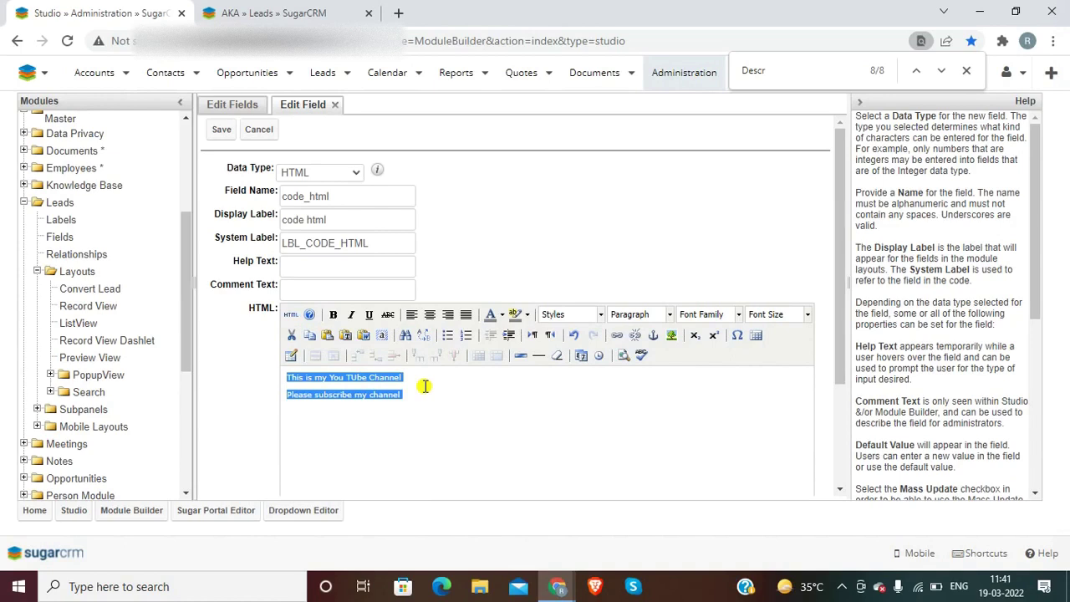
click(331, 318)
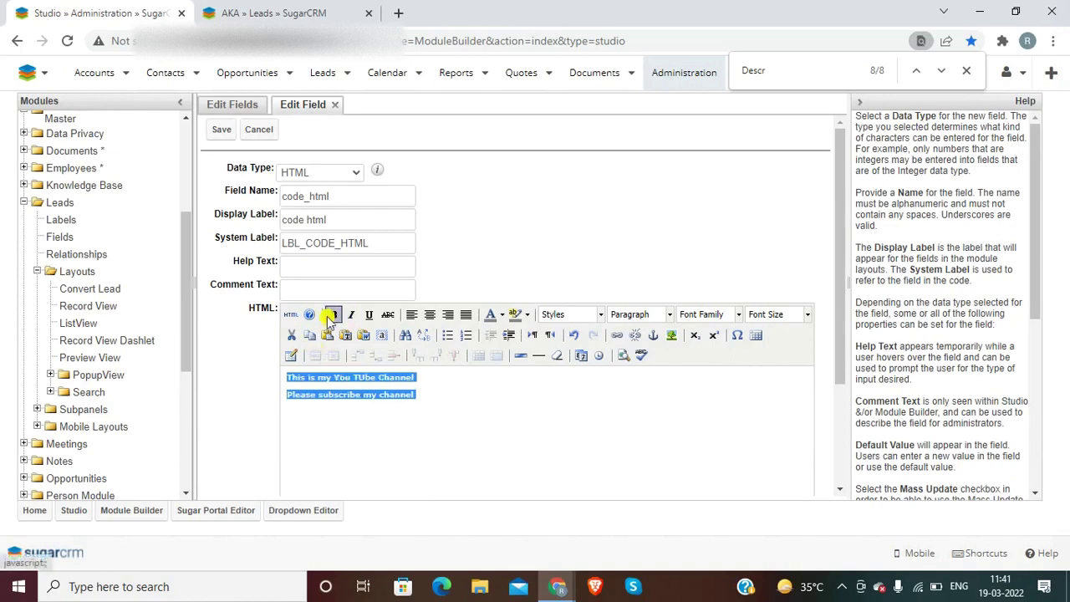
click(527, 314)
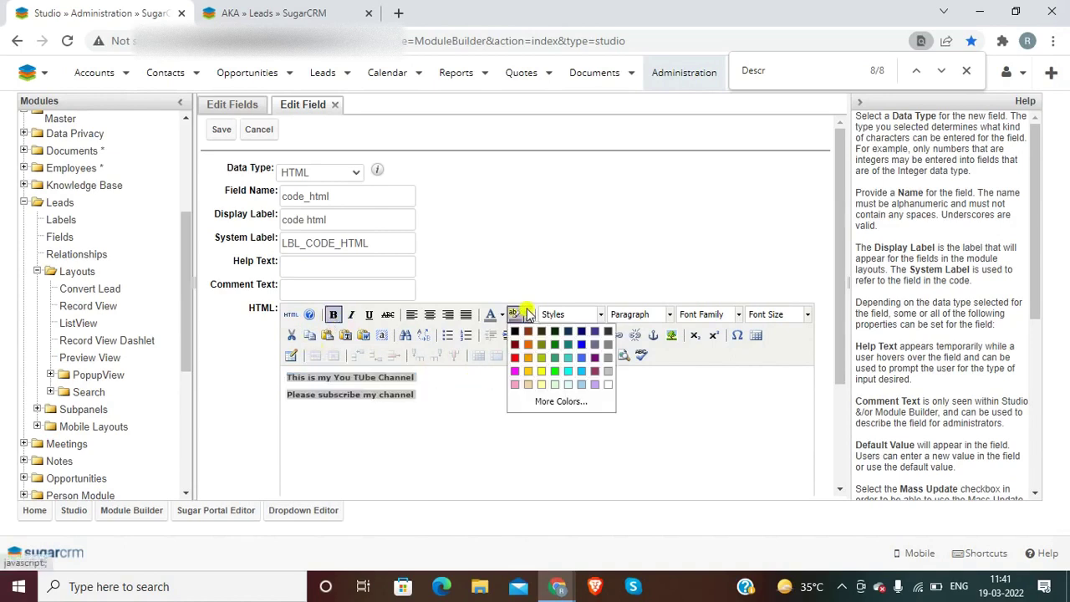
click(541, 358)
click(467, 402)
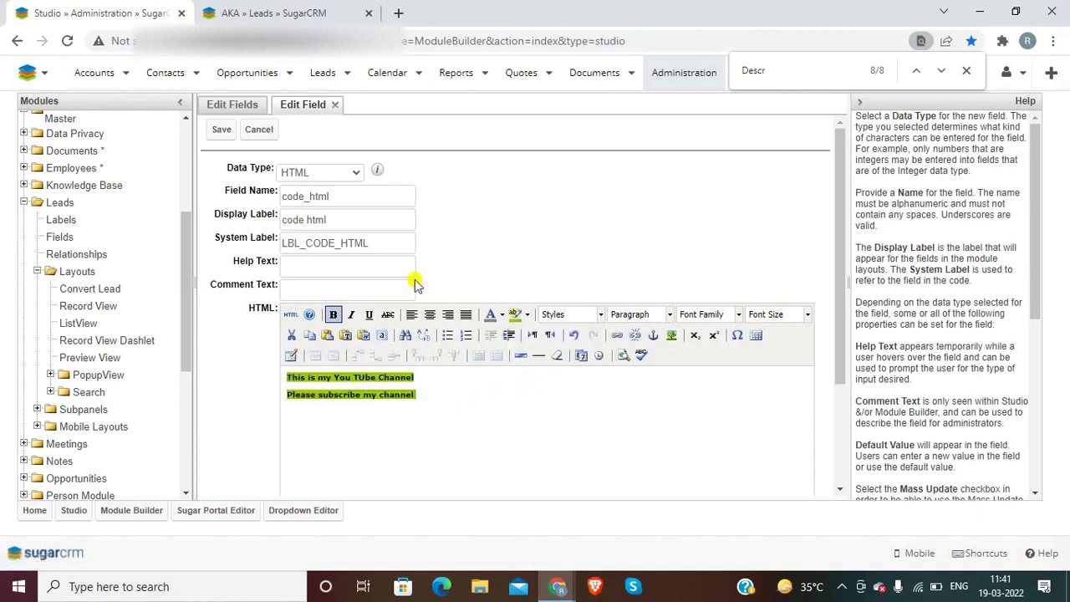
click(220, 131)
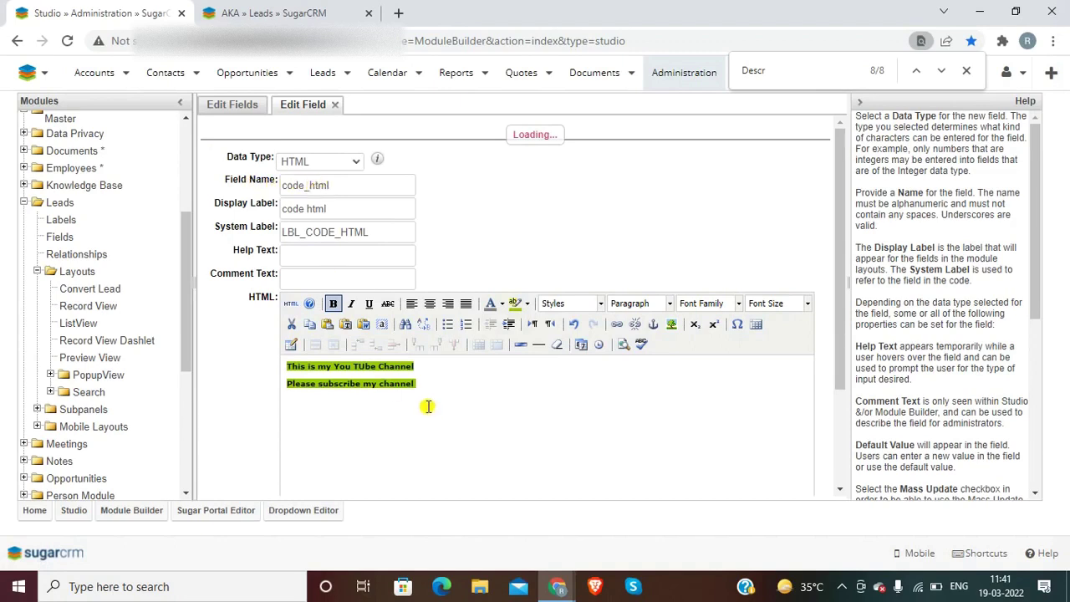
Find the code html field for the Leads Record View, put it in place of RelatedMyfield, and save and deploy the layout.
key(ctrl+f)
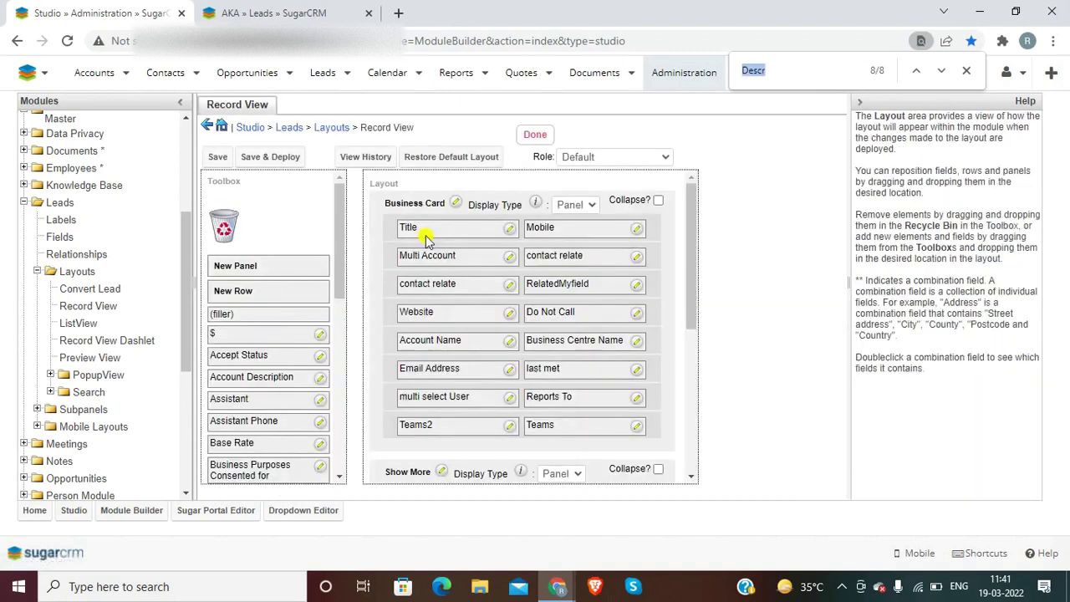
text(code)
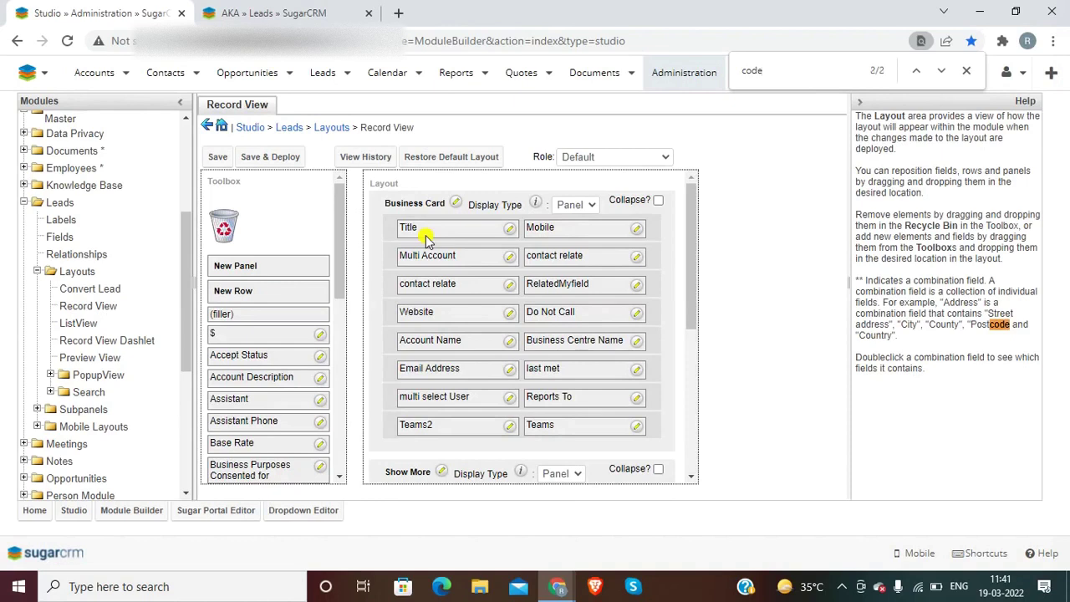
key(Return)
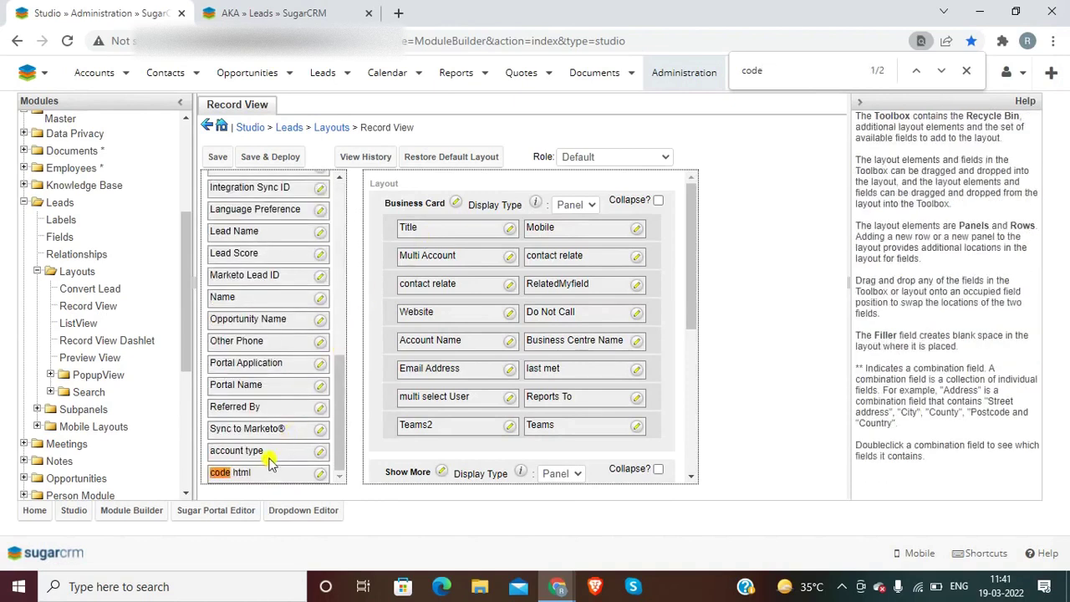
drag(253, 474, 574, 282)
click(253, 158)
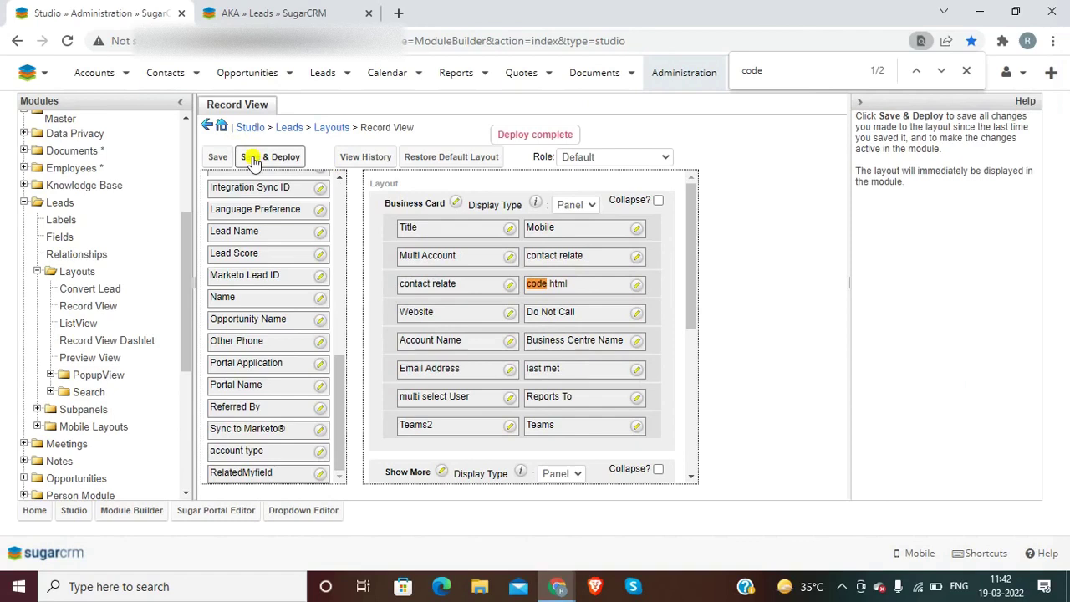
Reload the saved lead record and check how the code html field's text is displayed.
key(ctrl+Tab)
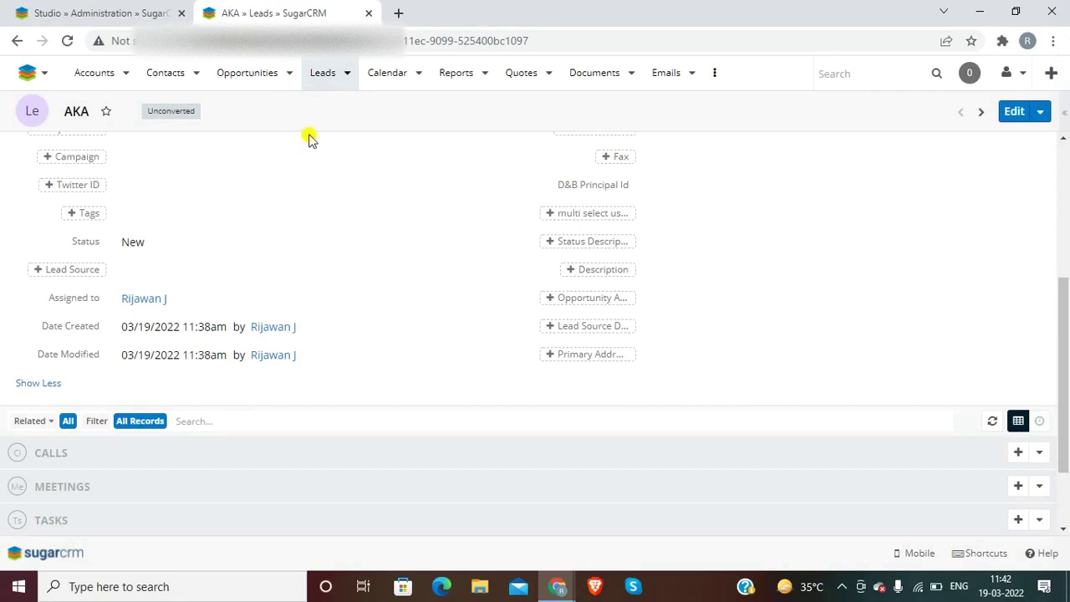
key(F5)
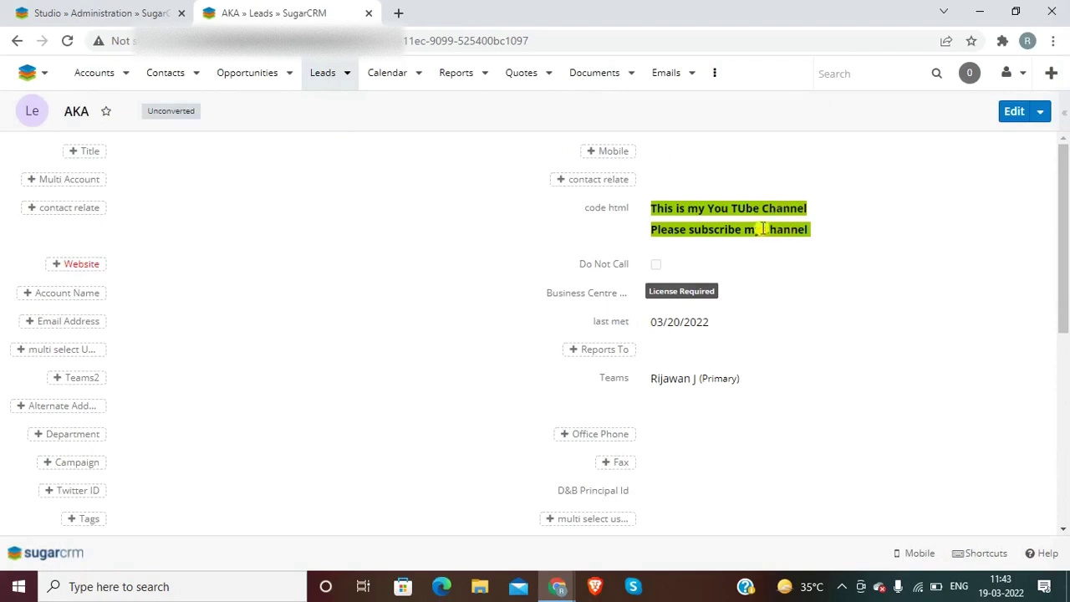
drag(811, 229, 649, 208)
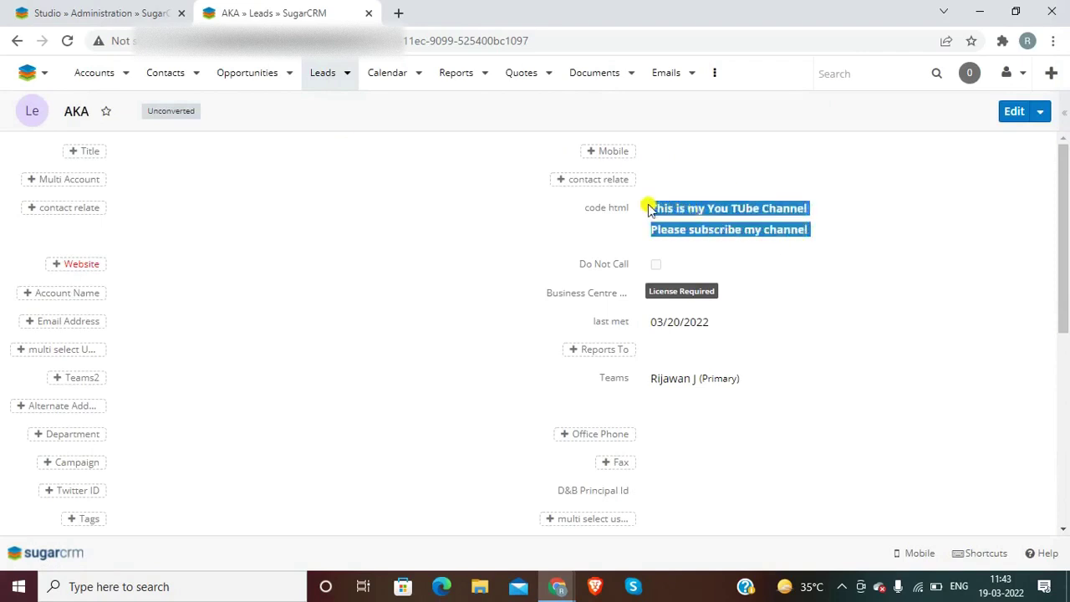
click(725, 214)
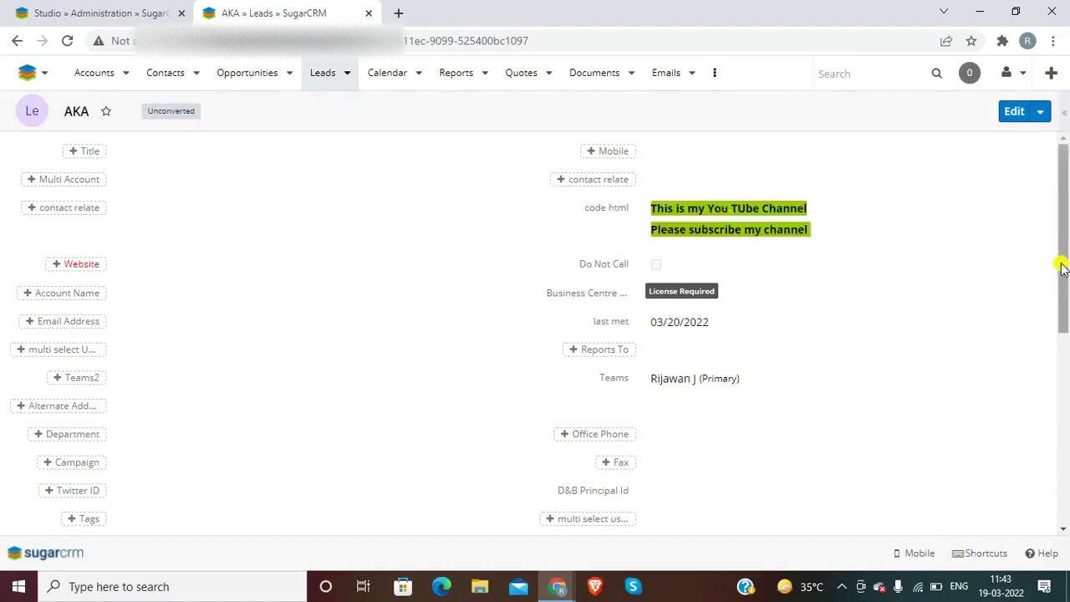
Return to the Leads fields in Studio and start a new field of data type Image.
click(106, 7)
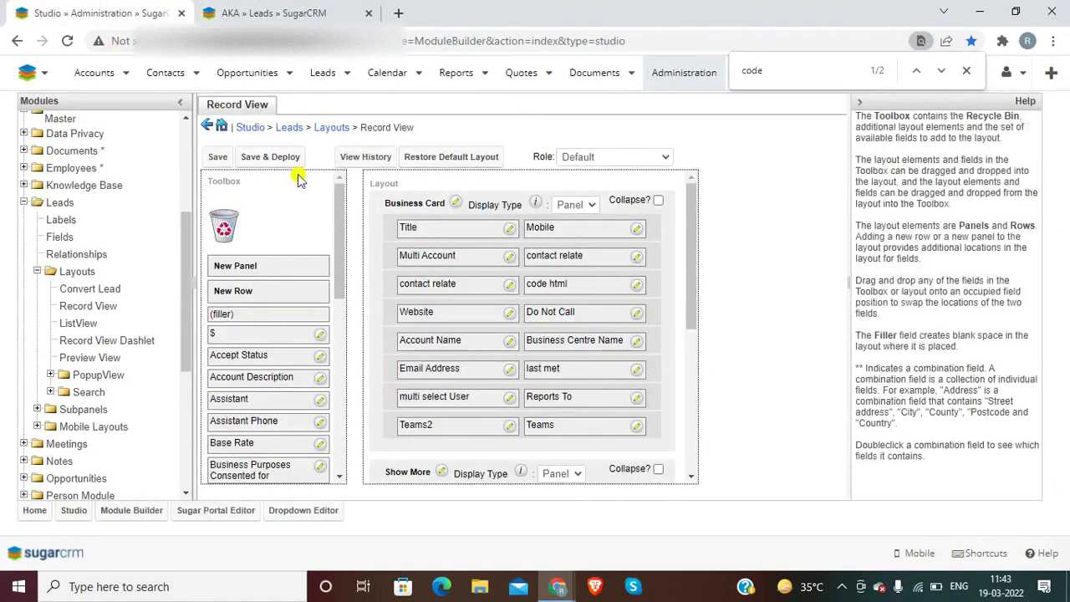
click(83, 239)
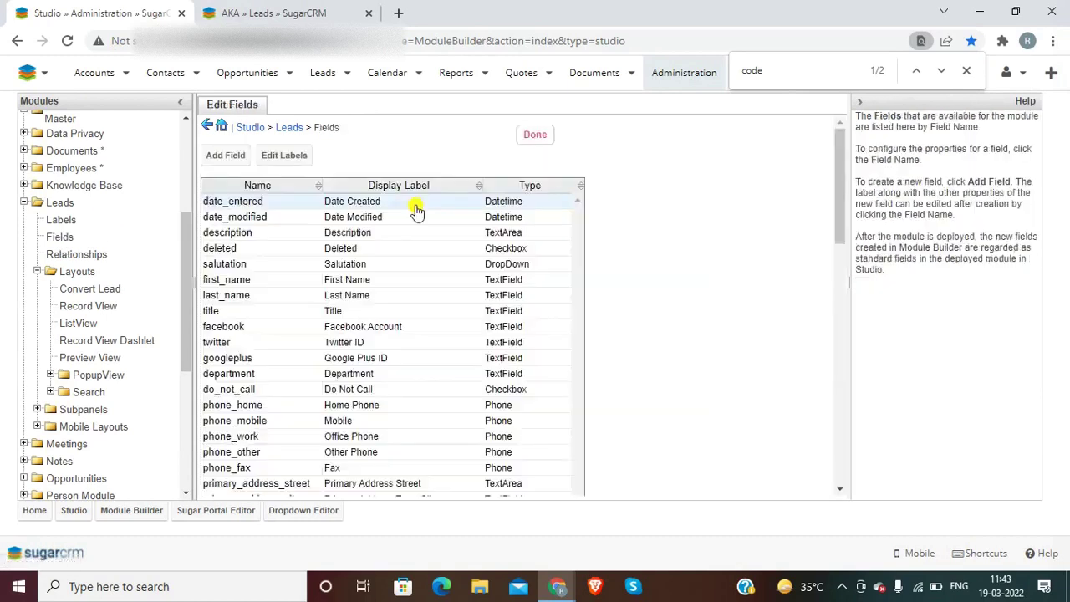
click(219, 156)
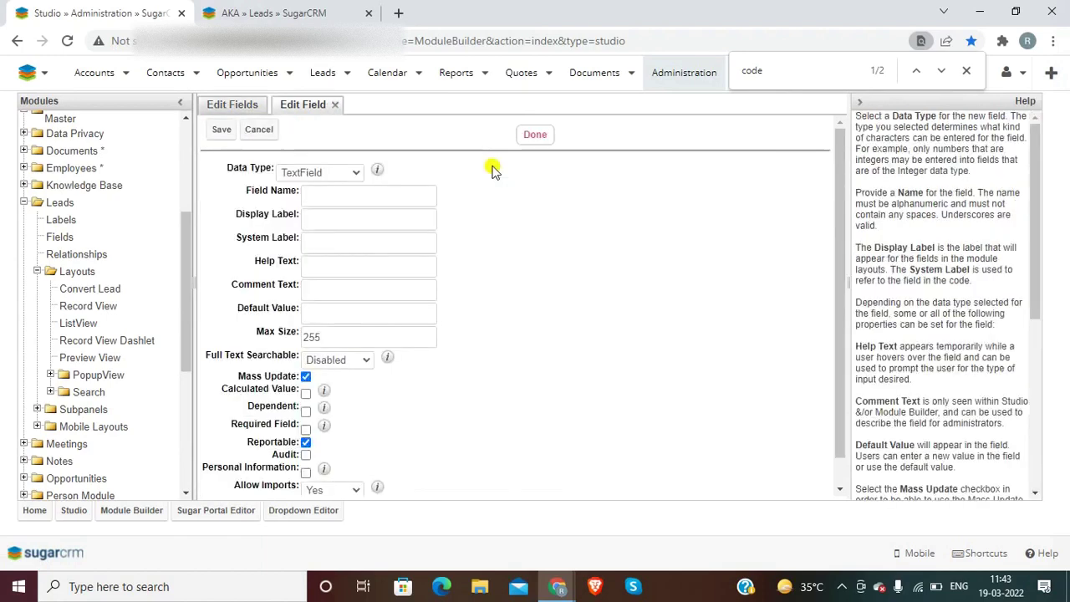
click(319, 173)
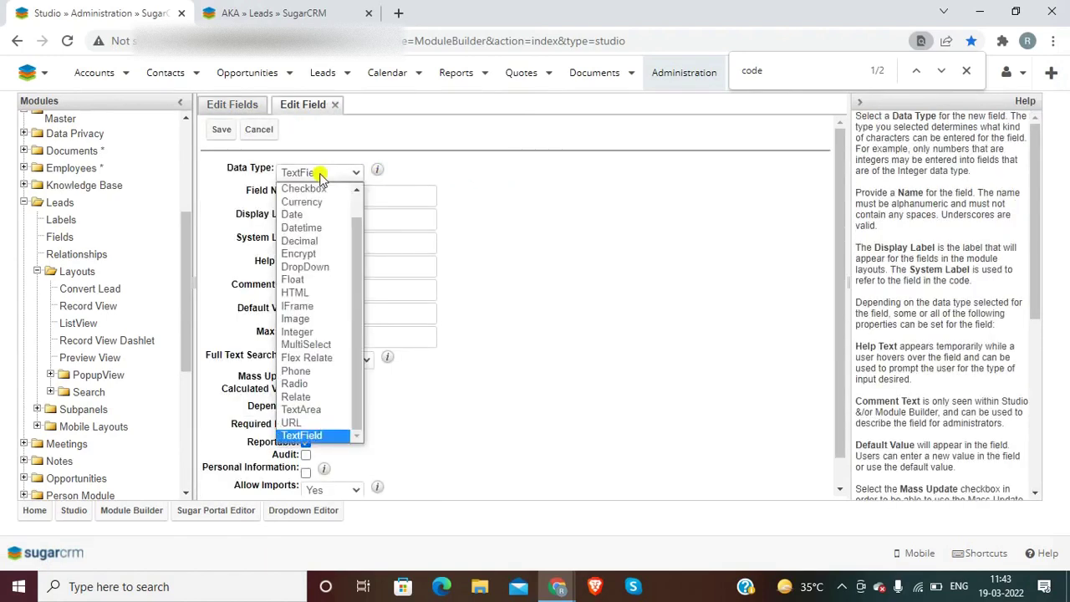
click(321, 320)
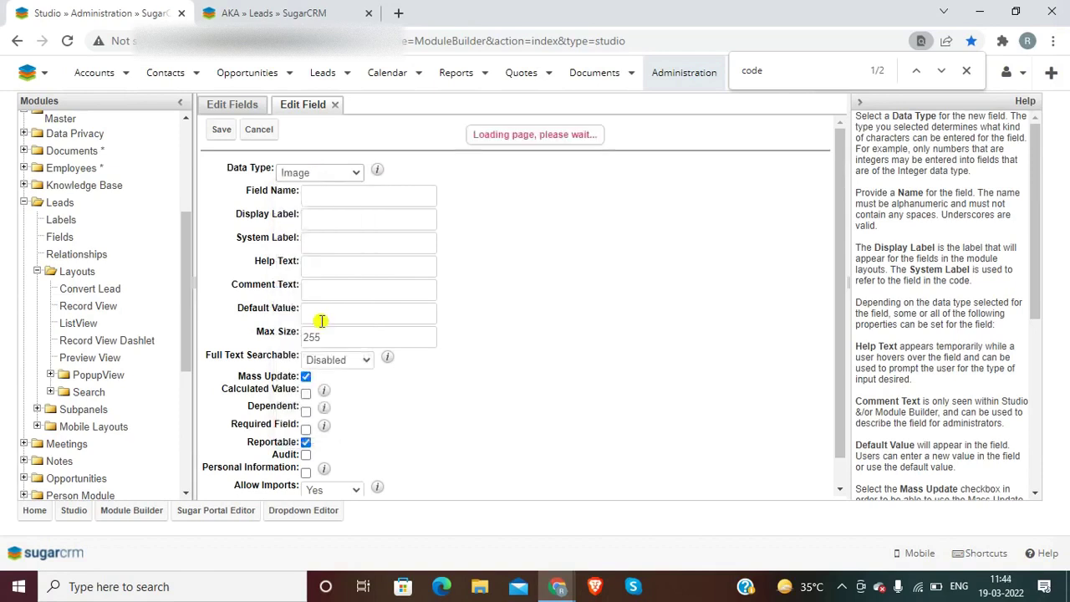
Enter Upload Image as the image field's name and let the display and system labels fill in from it.
click(347, 192)
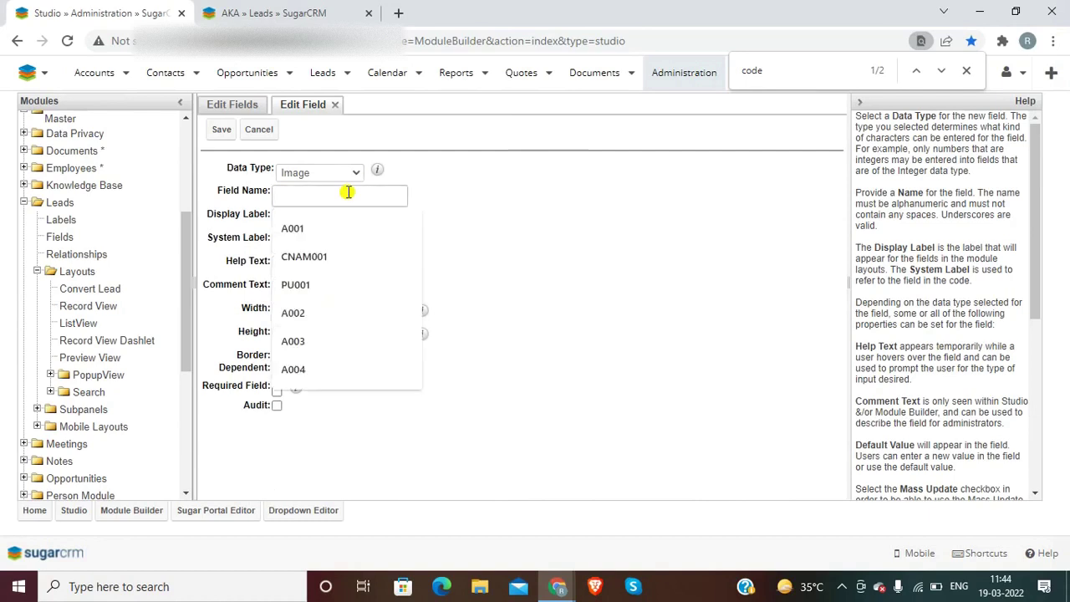
text(Enter Image)
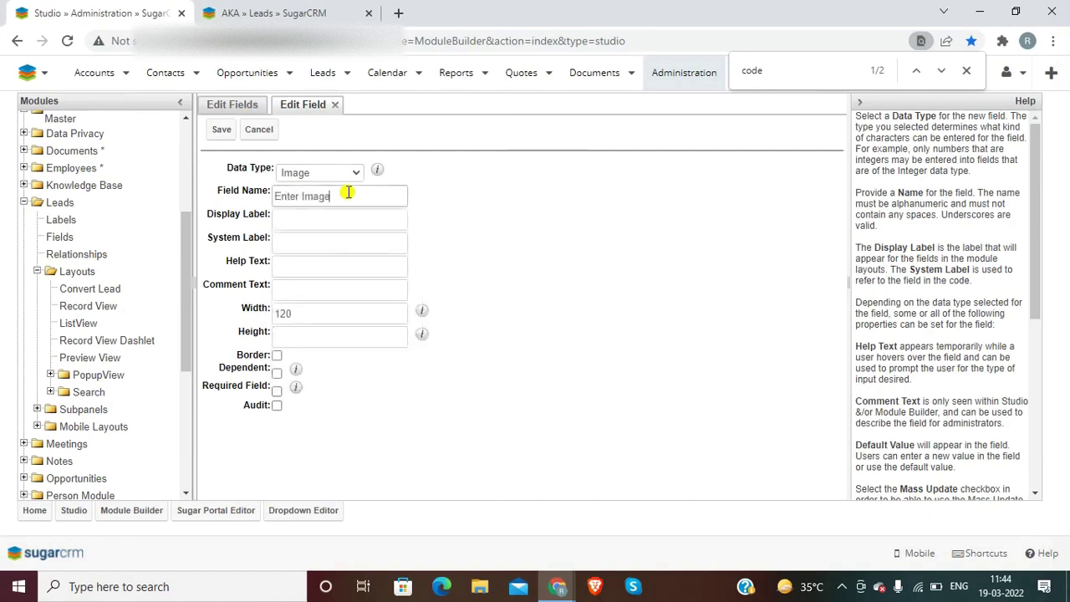
key(ctrl+shift+Left)
key(ctrl+shift+Left)
text(Upl)
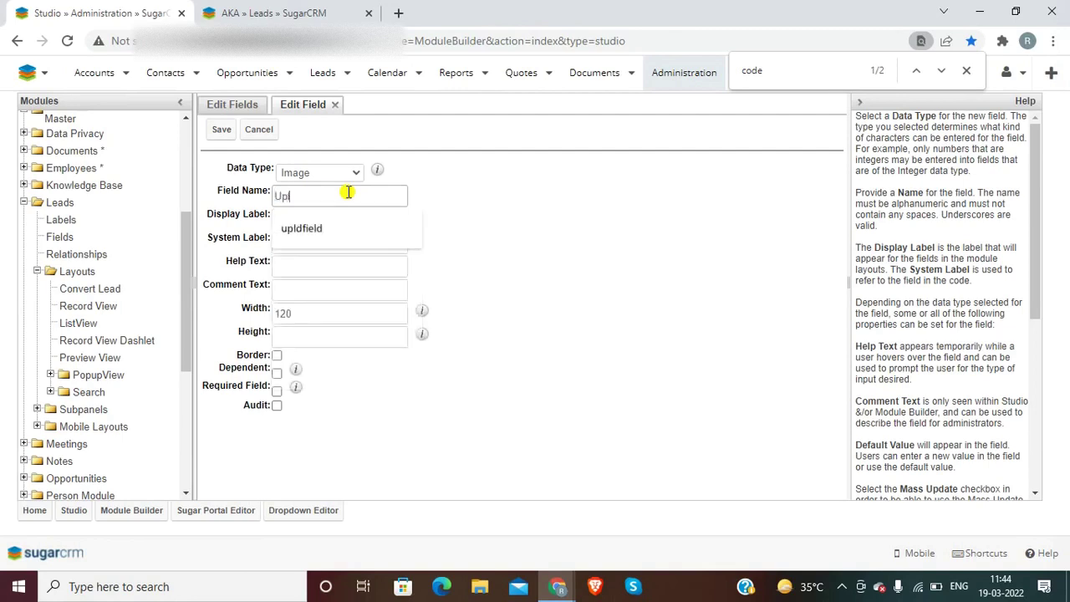
text(oad Image)
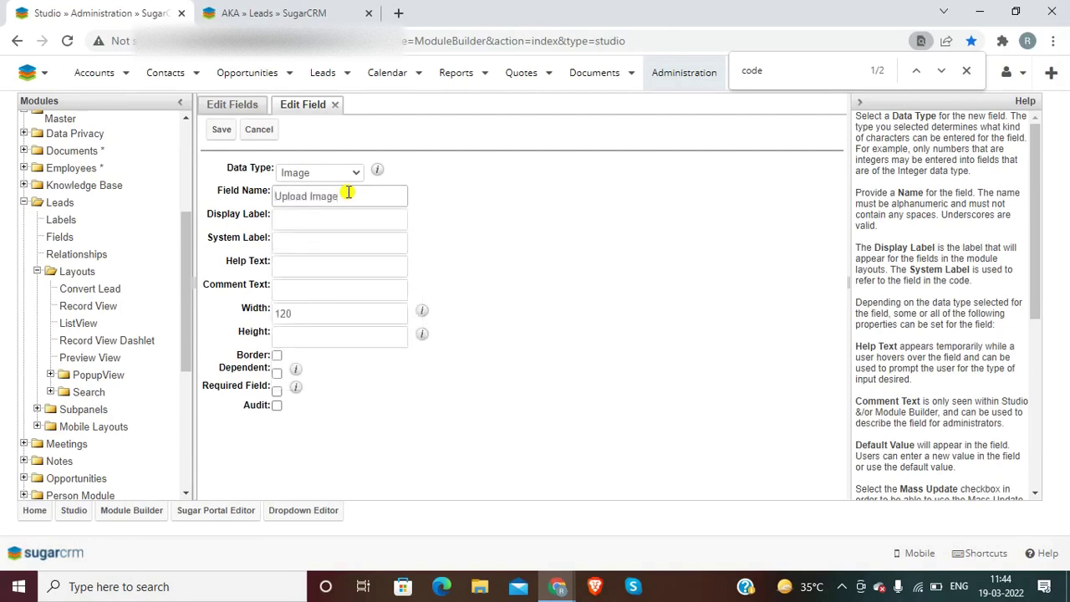
key(Tab)
key(Tab)
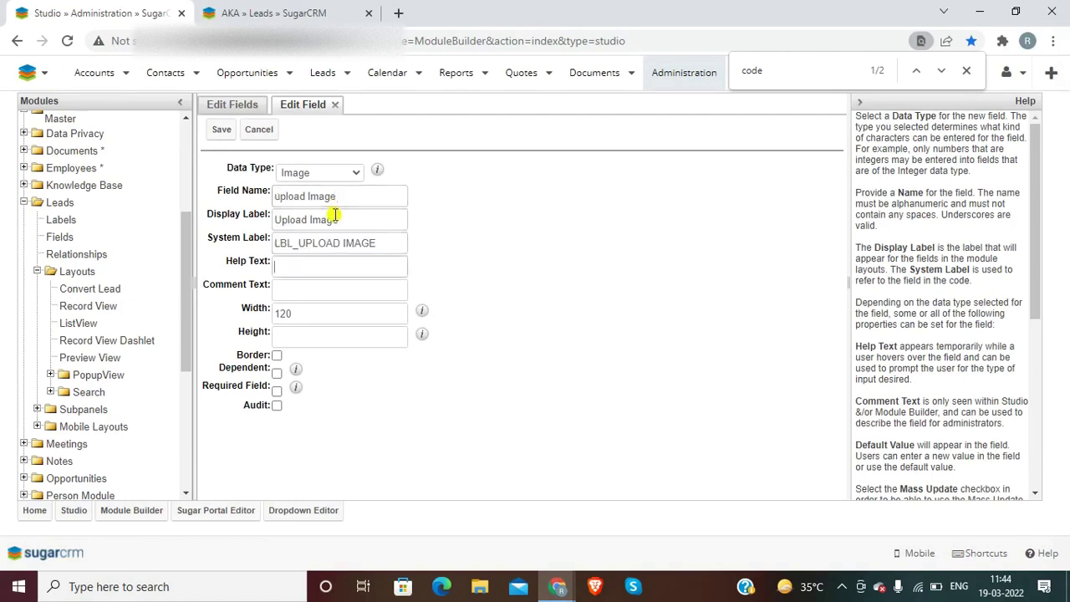
Correct the image field's name to upload_image and save the field.
click(219, 130)
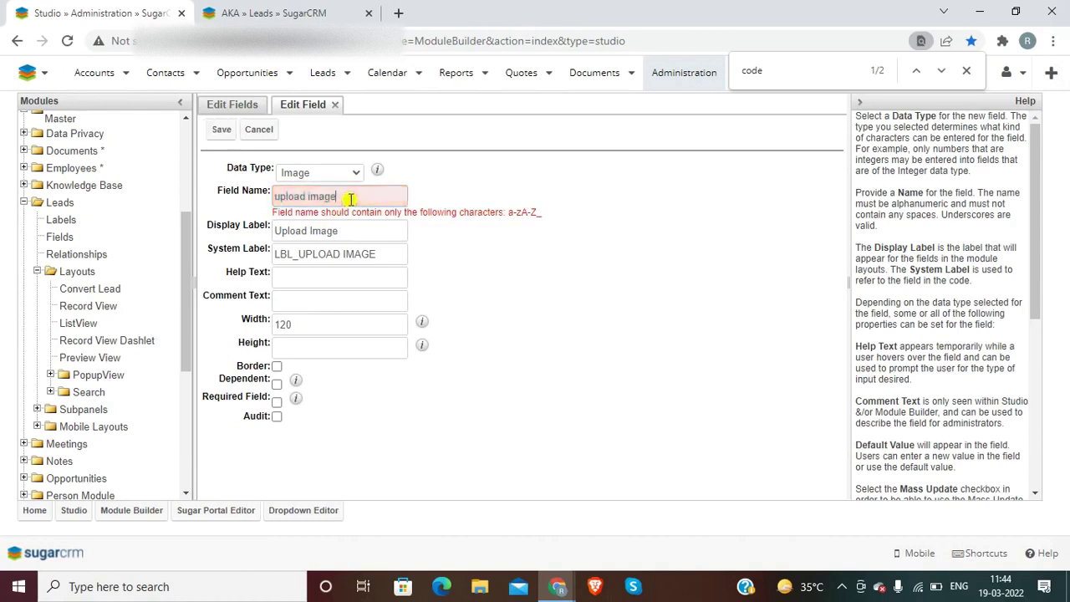
text(_)
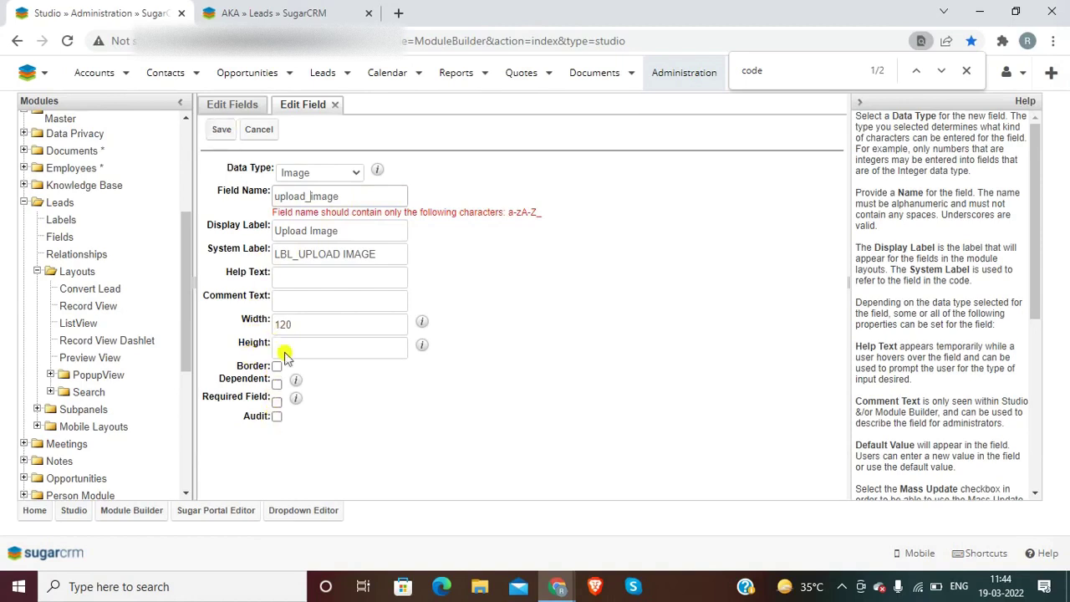
click(220, 132)
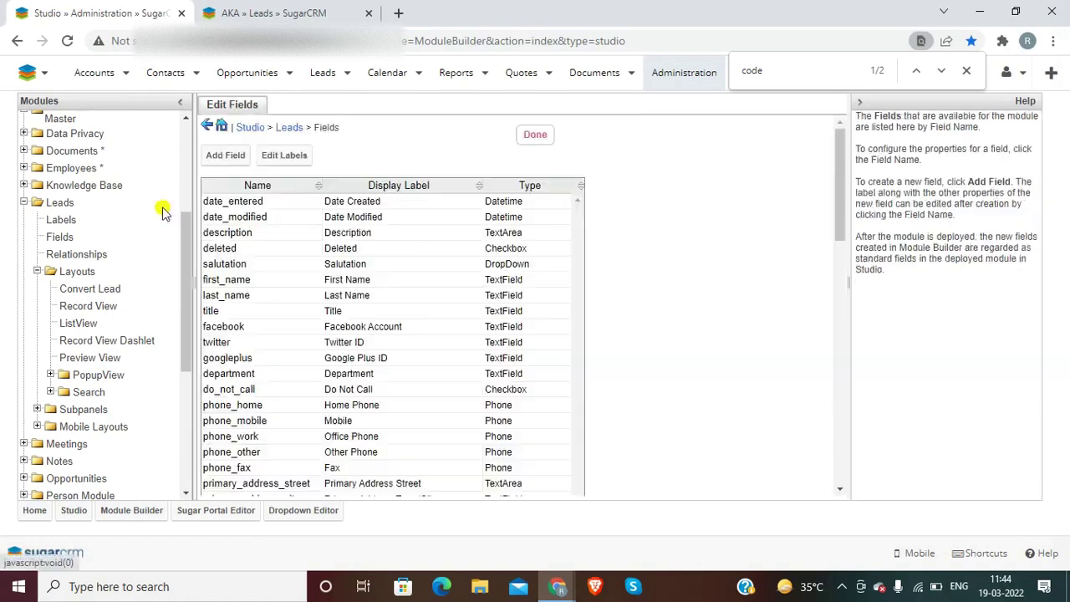
Find the upload image field for the Leads Record View, put it in place of code html, and save and deploy the layout.
click(82, 308)
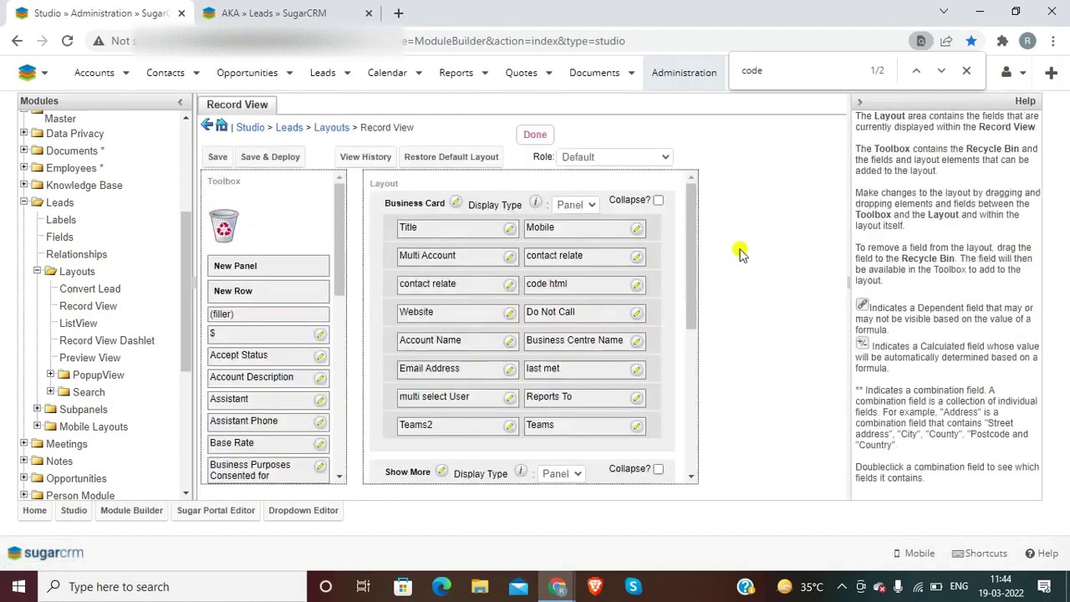
key(ctrl+f)
text(U)
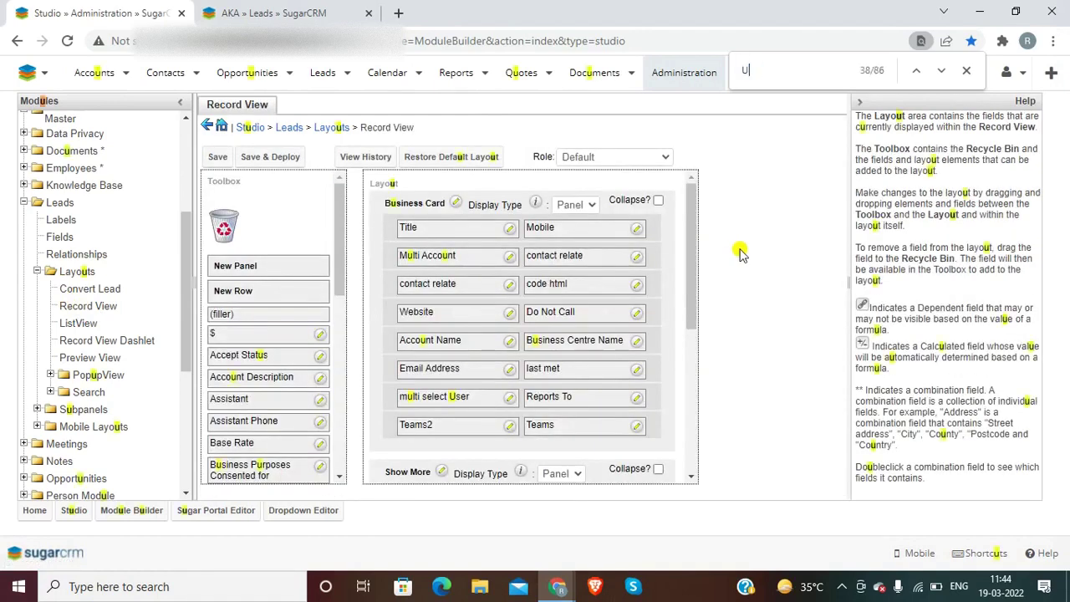
text(pload)
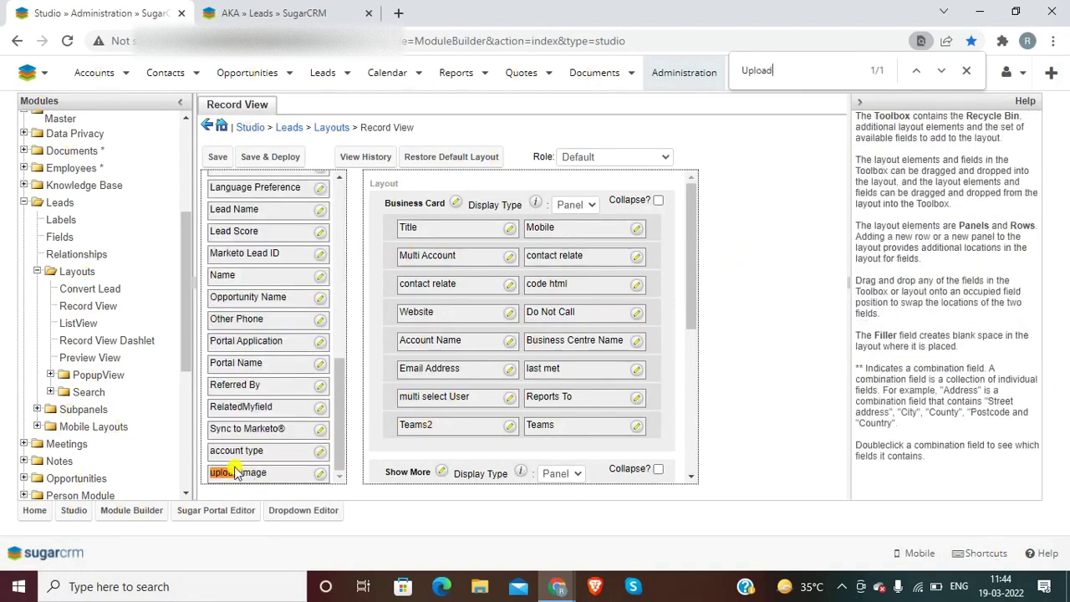
drag(253, 470, 560, 278)
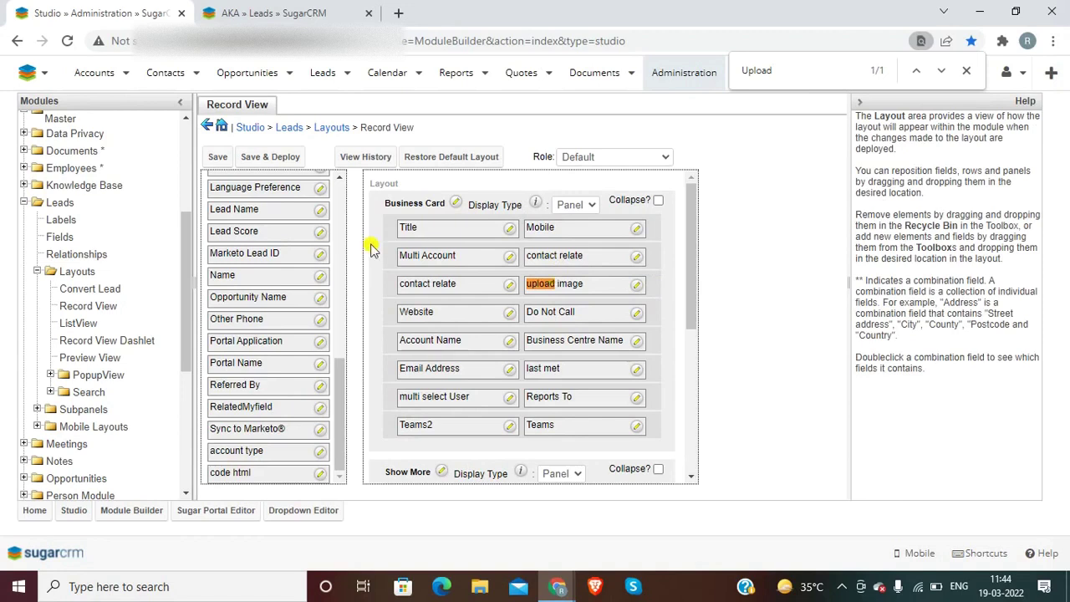
click(266, 157)
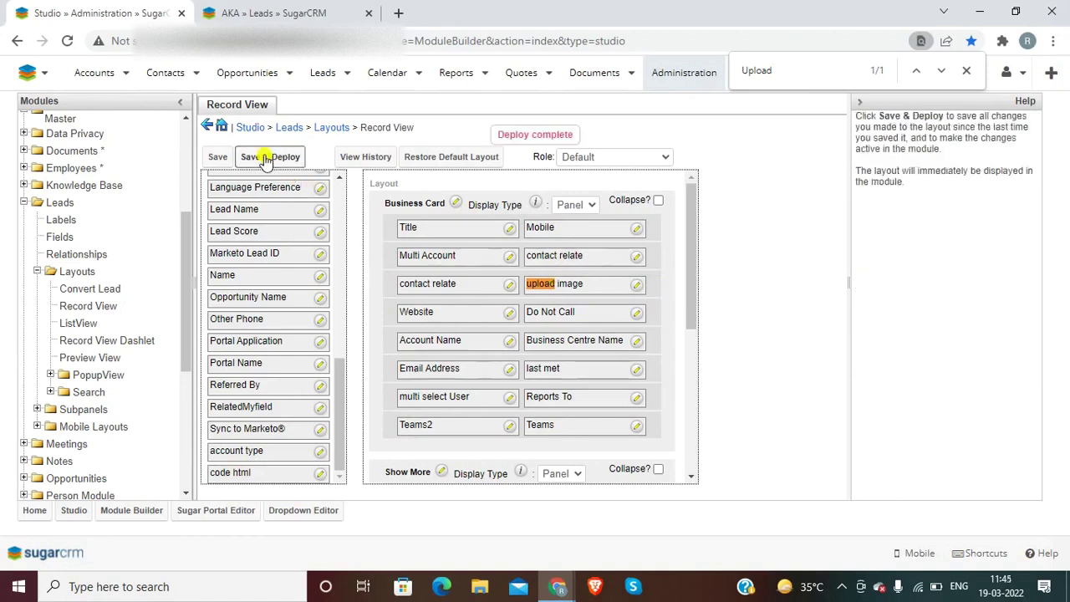
Reload the lead record, edit it to upload the picture Nature1 into the upload image field, and save the lead.
key(ctrl+Tab)
key(F5)
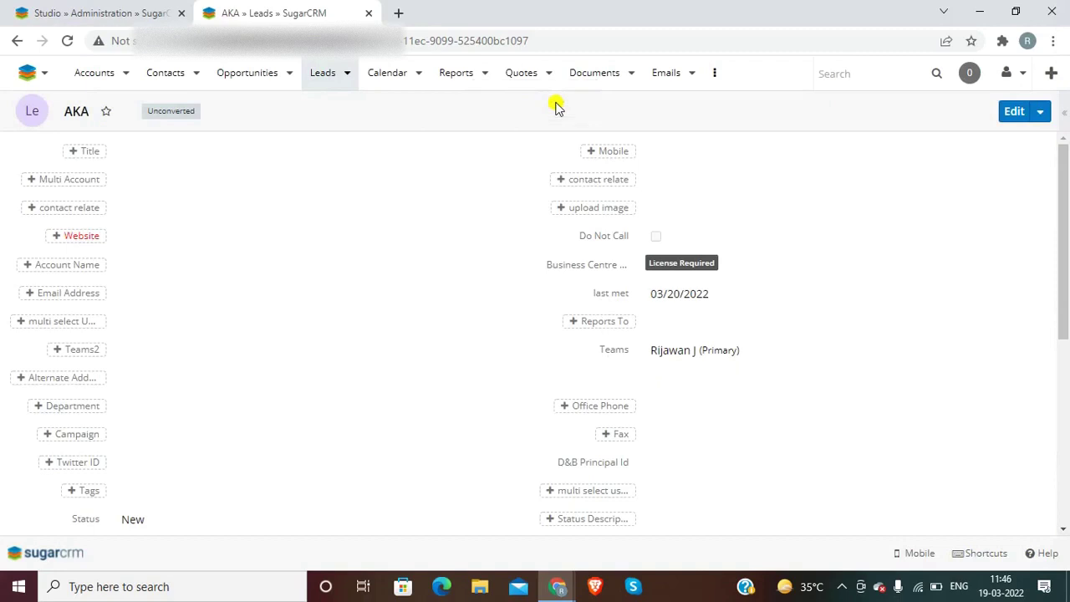
click(1014, 112)
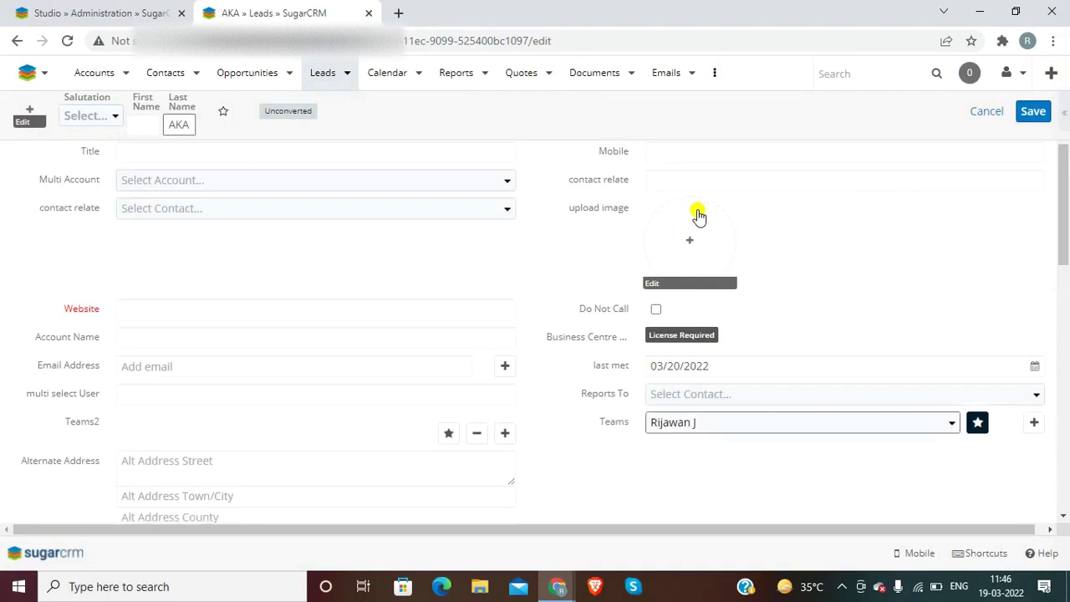
click(693, 238)
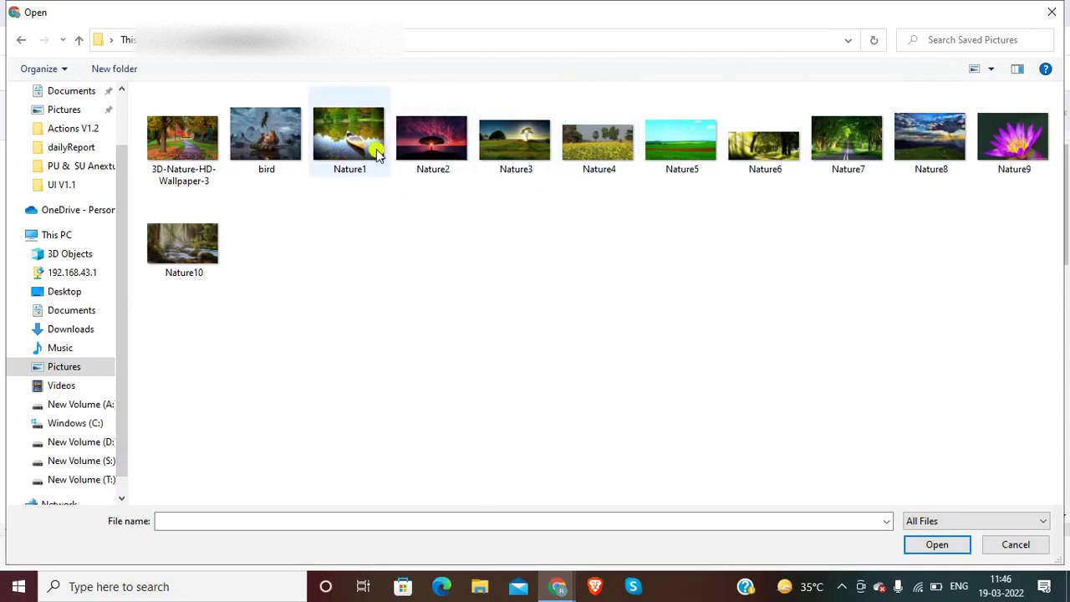
double_click(349, 151)
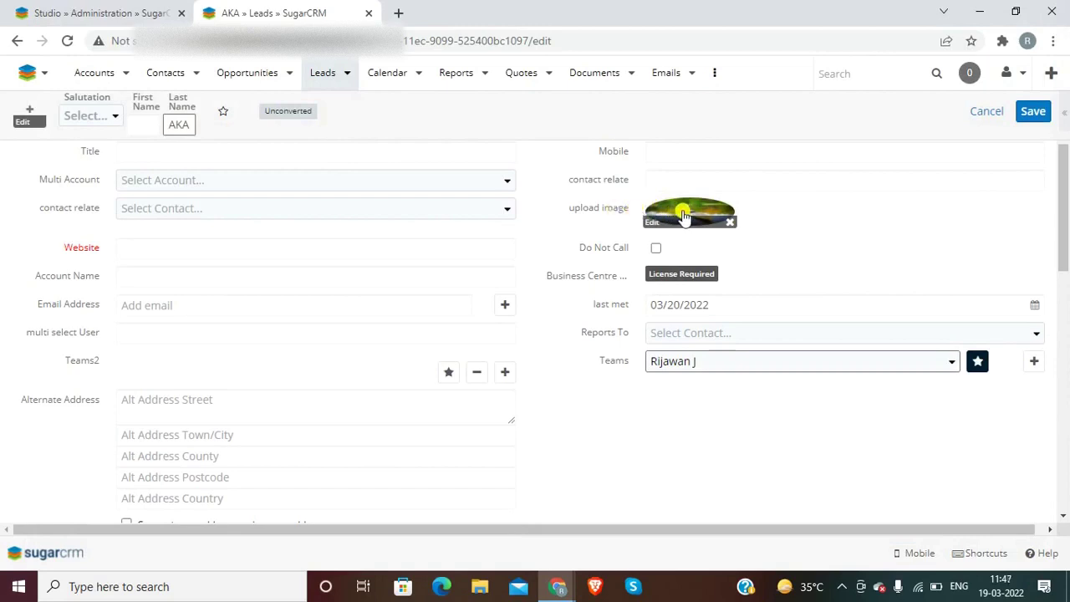
click(1033, 111)
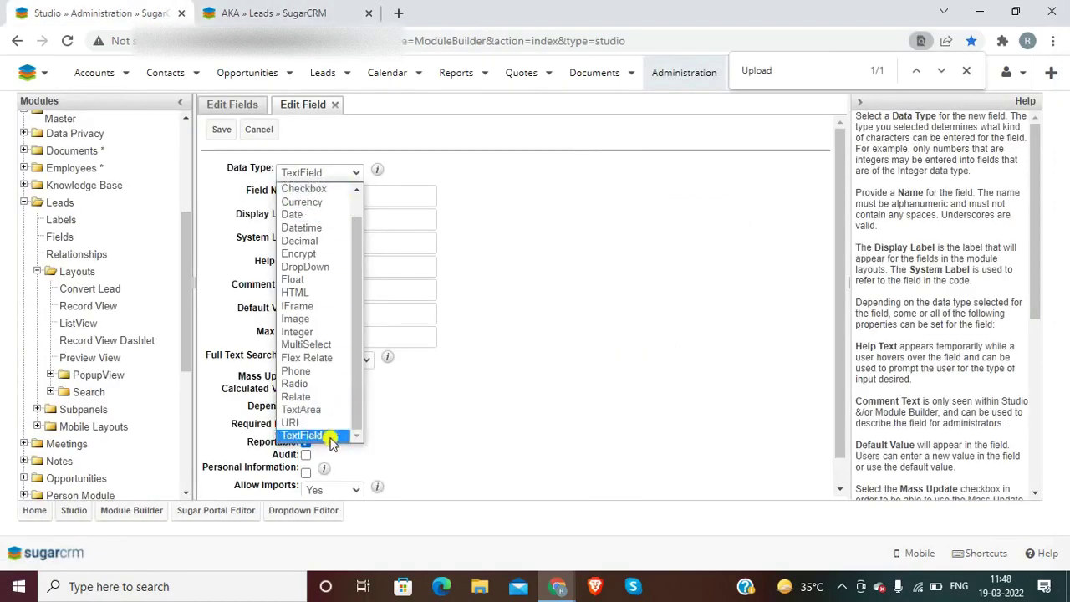
Check the picture on the saved lead record and return to the new Leads field form in Studio.
click(511, 218)
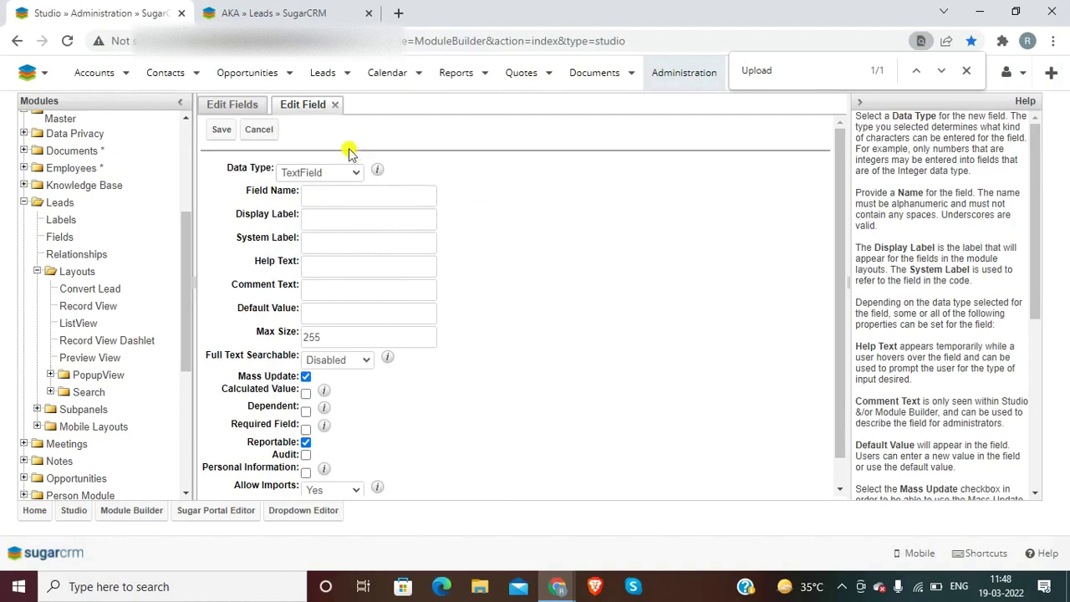
scroll(185, 248, down, 1)
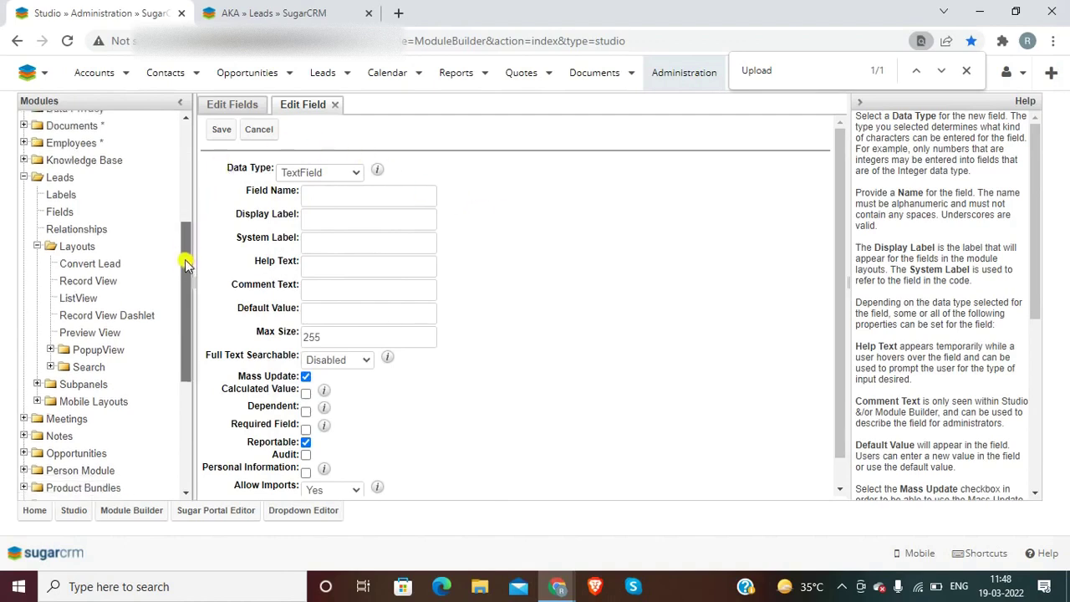
click(248, 10)
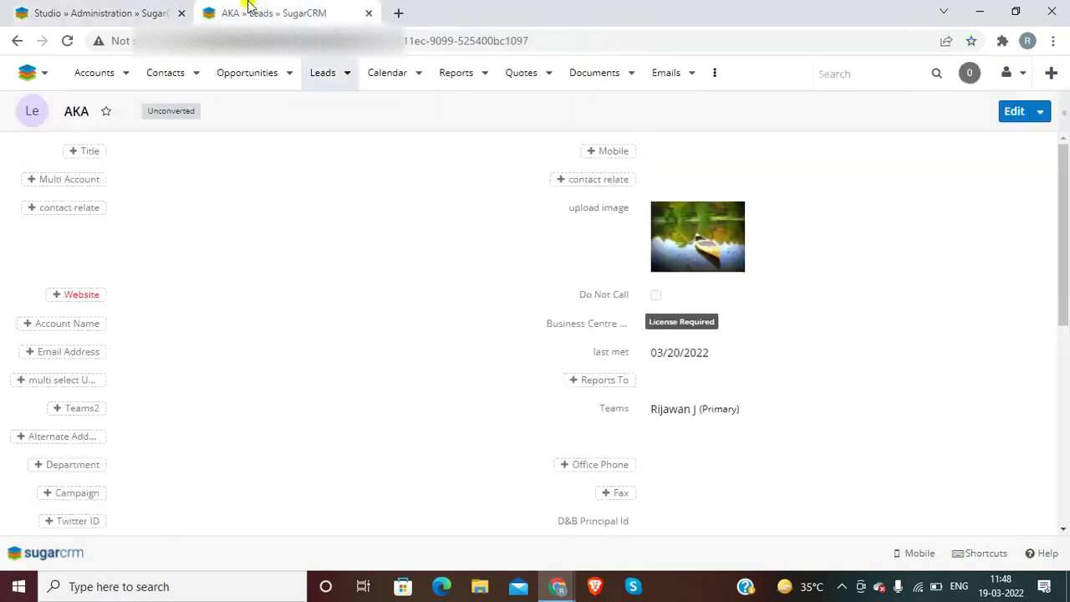
click(102, 10)
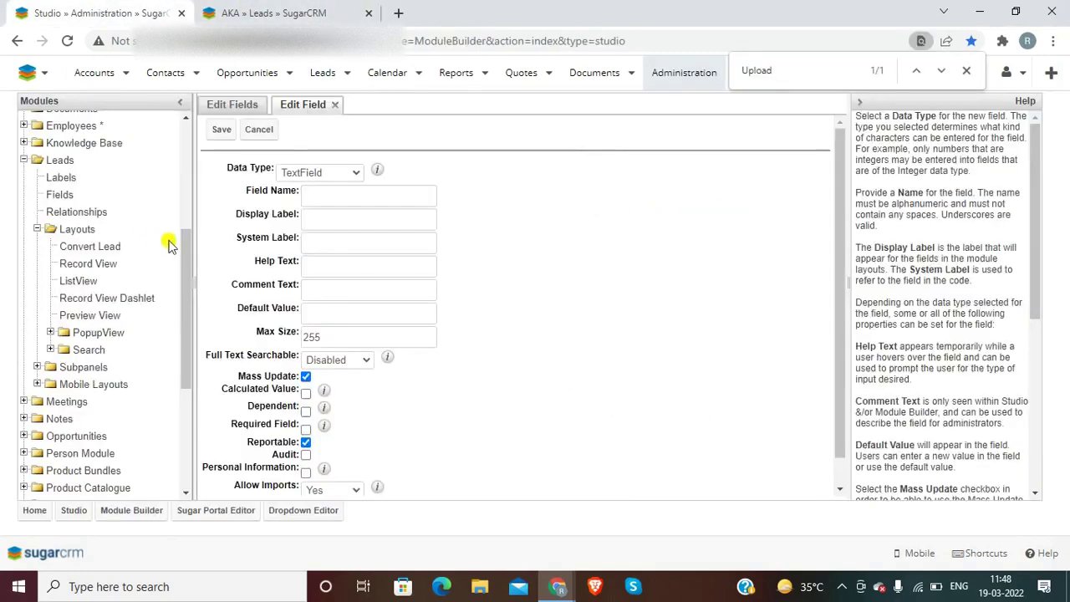